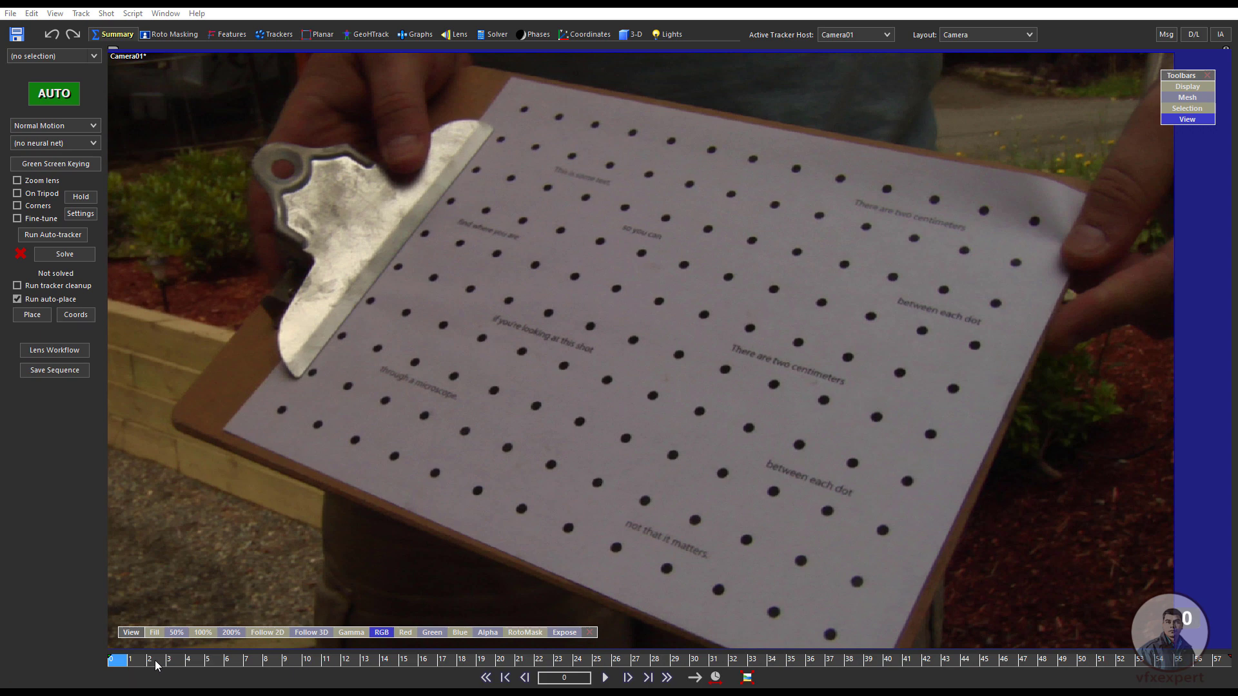
Scrub through the clipboard shot, settle on frame 7, and enter the Trackers room
{"action": "left_click", "coordinate": [204, 660]}
{"action": "mouse_move", "coordinate": [203, 660]}
{"action": "left_mouse_down"}
{"action": "mouse_move", "coordinate": [1085, 672]}
{"action": "mouse_move", "coordinate": [168, 664]}
{"action": "mouse_move", "coordinate": [740, 662]}
{"action": "mouse_move", "coordinate": [614, 661]}
{"action": "left_mouse_up"}
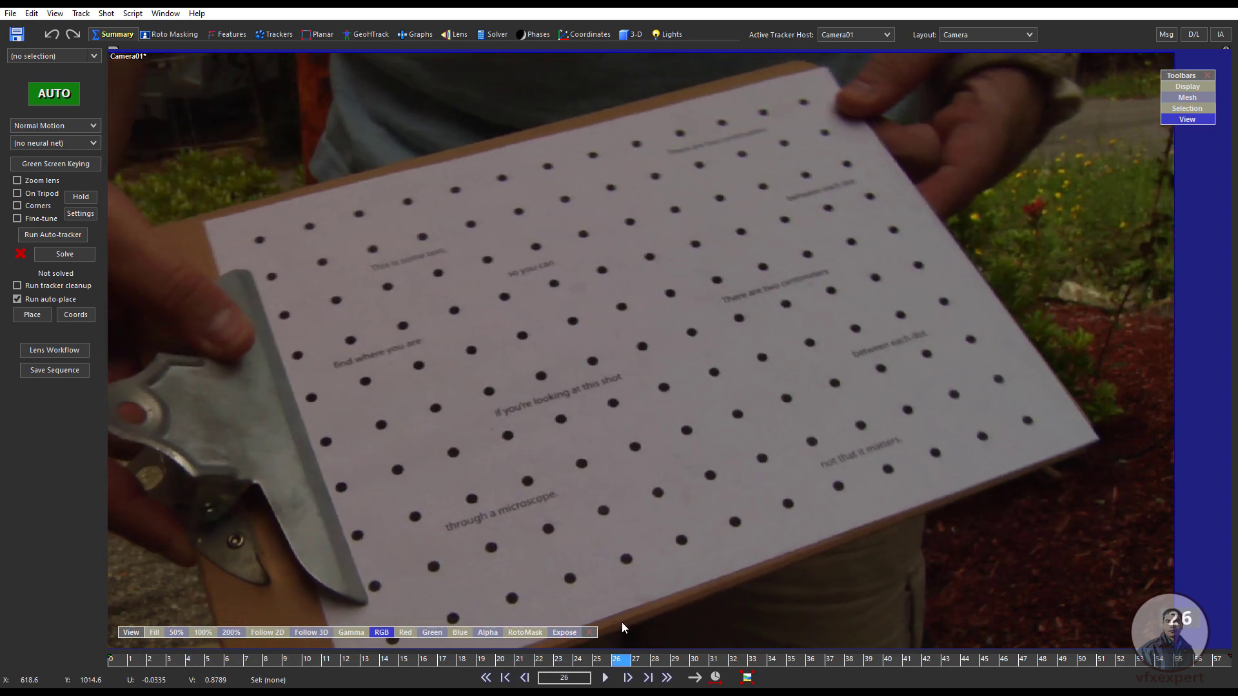
{"action": "left_click", "coordinate": [985, 656]}
{"action": "left_click_drag", "start_coordinate": [984, 657], "coordinate": [113, 661]}
{"action": "mouse_move", "coordinate": [220, 661]}
{"action": "left_mouse_down"}
{"action": "mouse_move", "coordinate": [266, 661]}
{"action": "mouse_move", "coordinate": [247, 661]}
{"action": "left_mouse_up"}
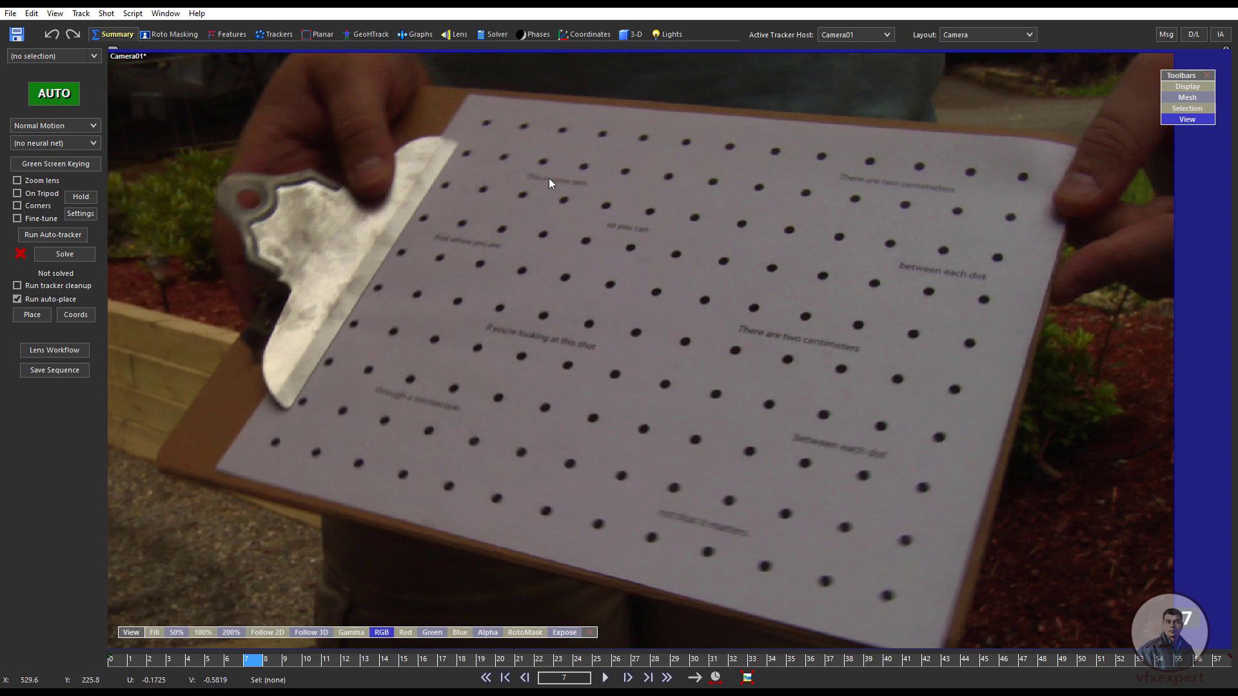
{"action": "left_click", "coordinate": [283, 36]}
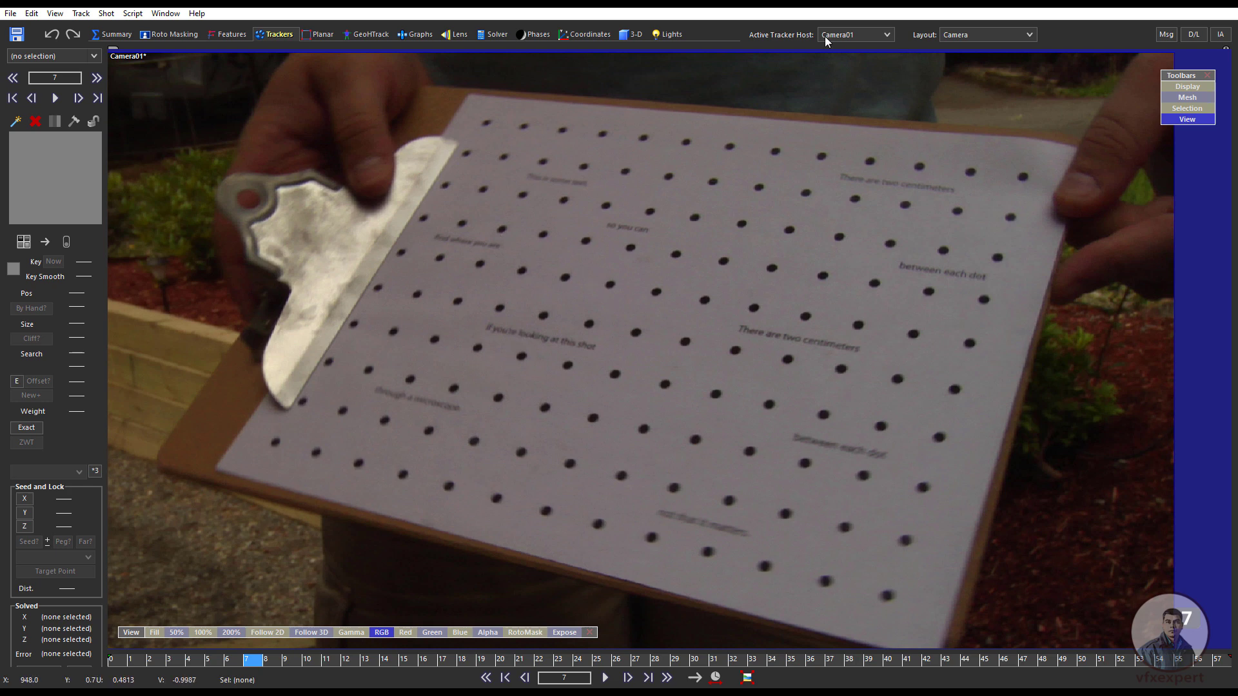
Confirm Camera01 is the current tracker host, then add moving object Object01 from the Shot menu
{"action": "left_click", "coordinate": [886, 37]}
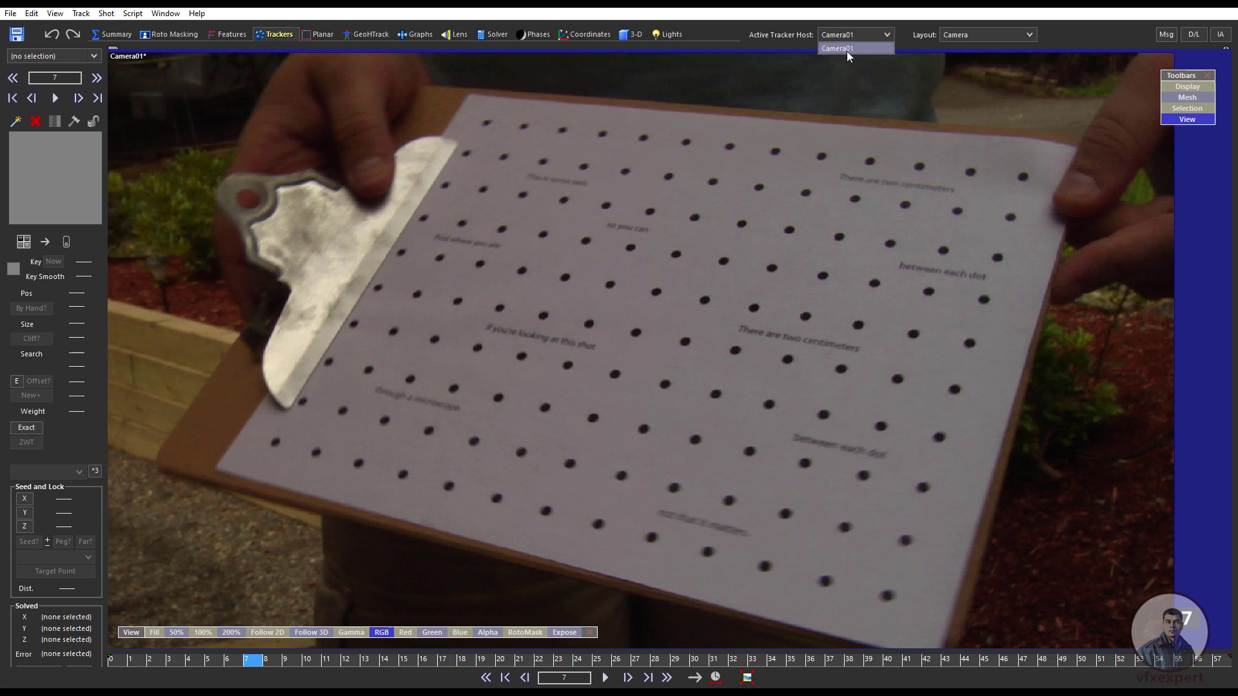
{"action": "left_click", "coordinate": [852, 49]}
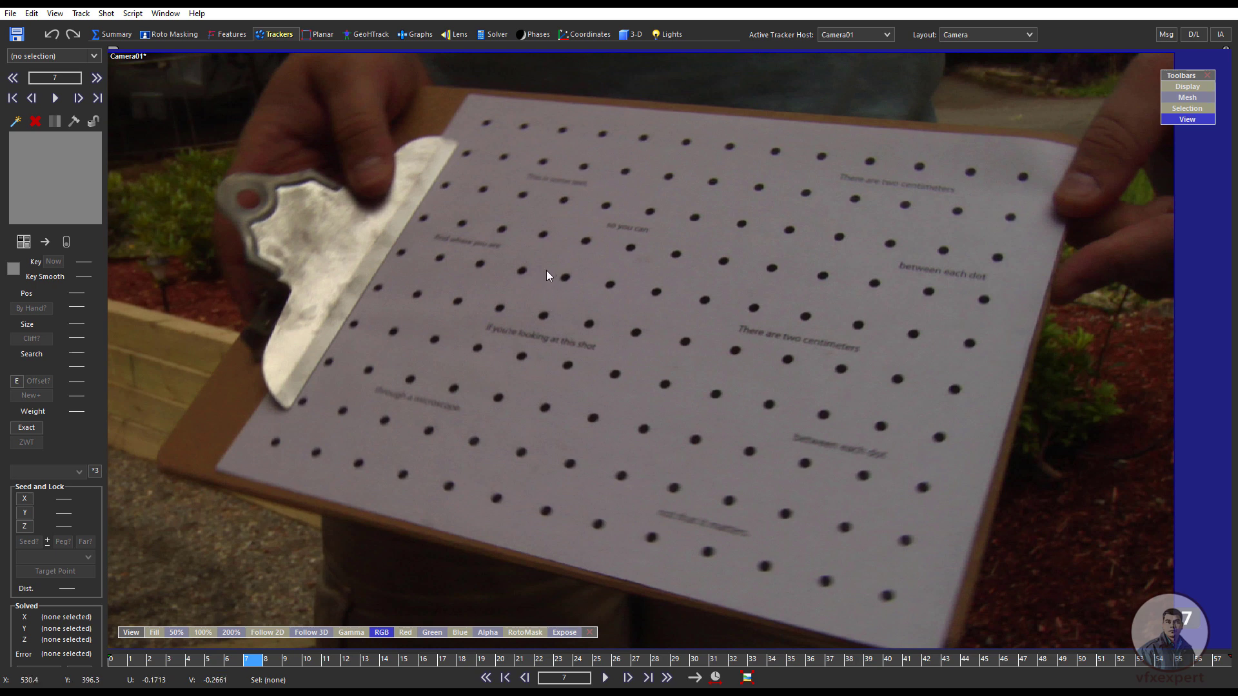
{"action": "left_click", "coordinate": [111, 16]}
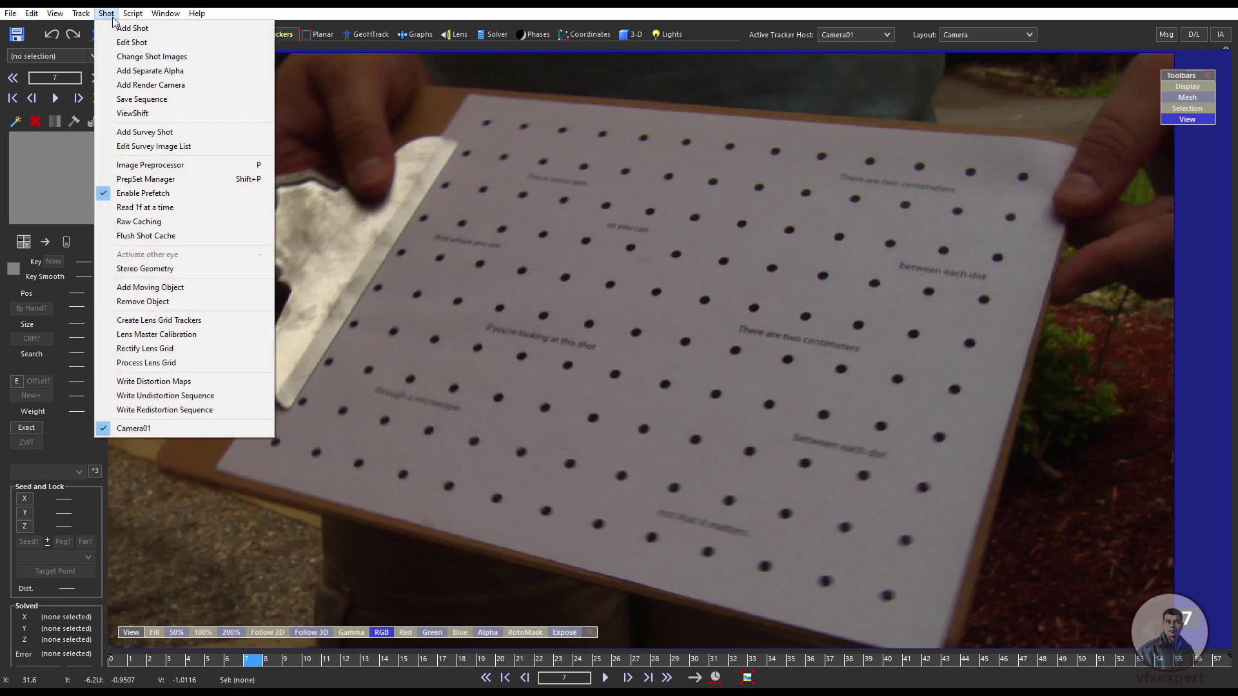
{"action": "left_click", "coordinate": [183, 292]}
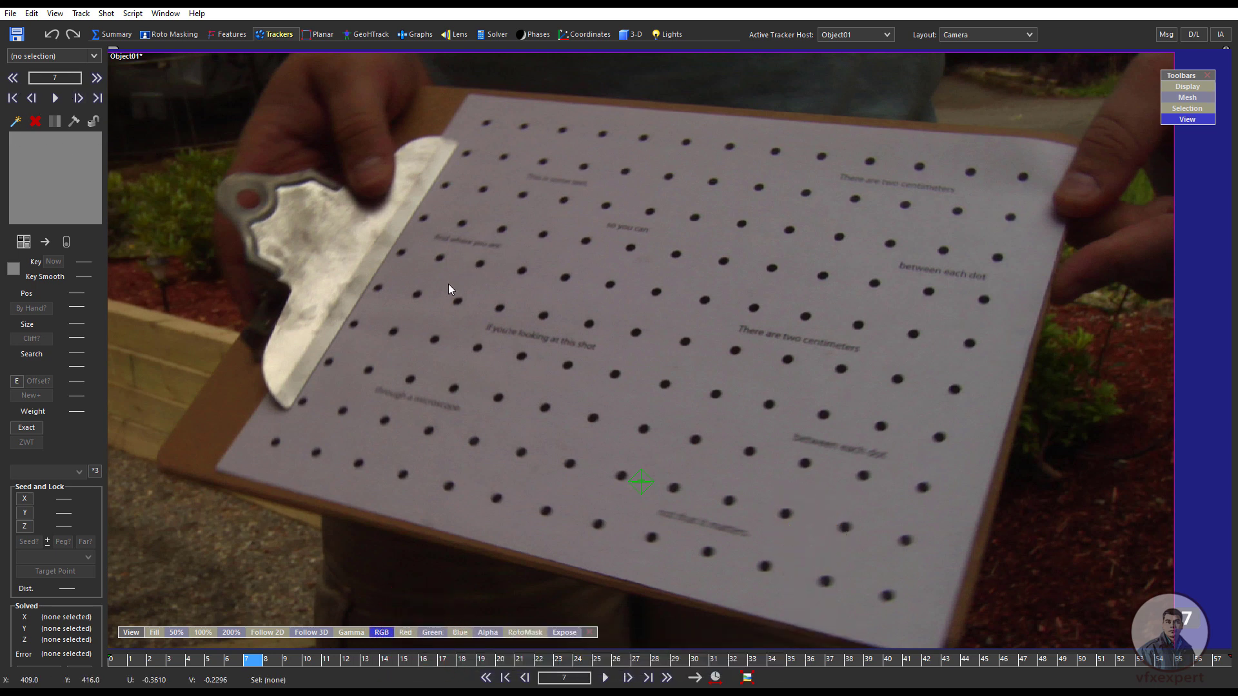
Create Tracker1 on a lower-left clipboard dot, centre it precisely, and enlarge its search area
{"action": "left_click", "coordinate": [15, 123]}
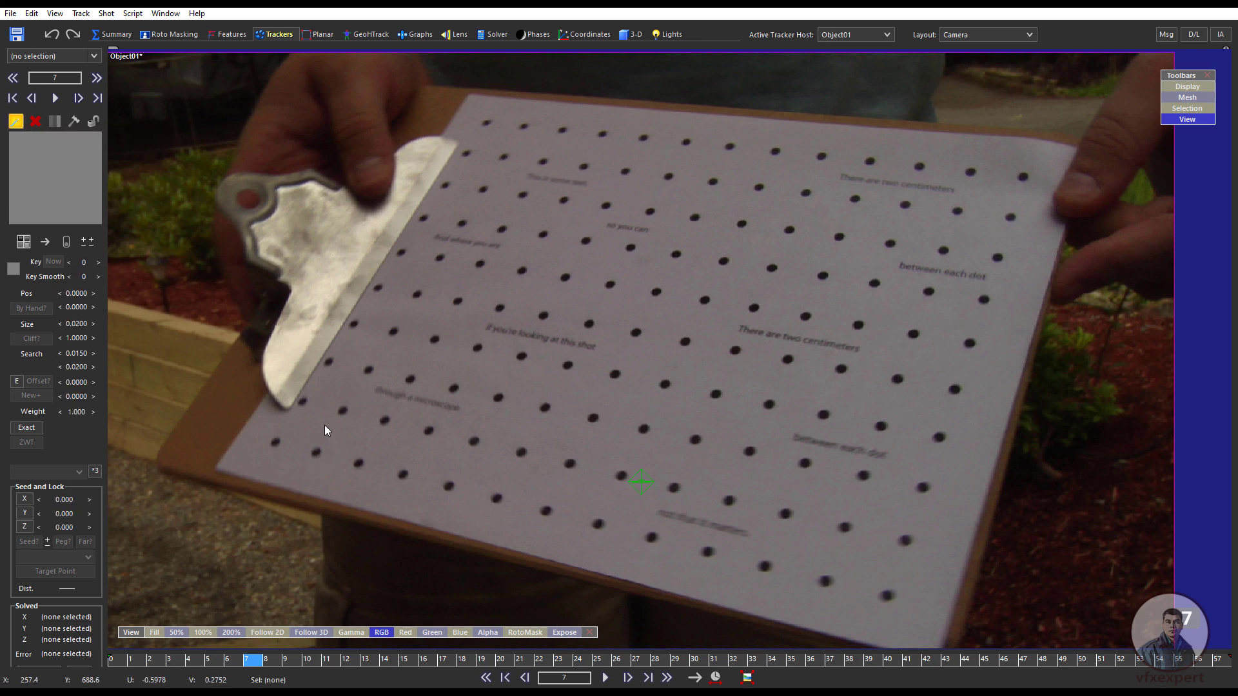
{"action": "left_click", "coordinate": [316, 451]}
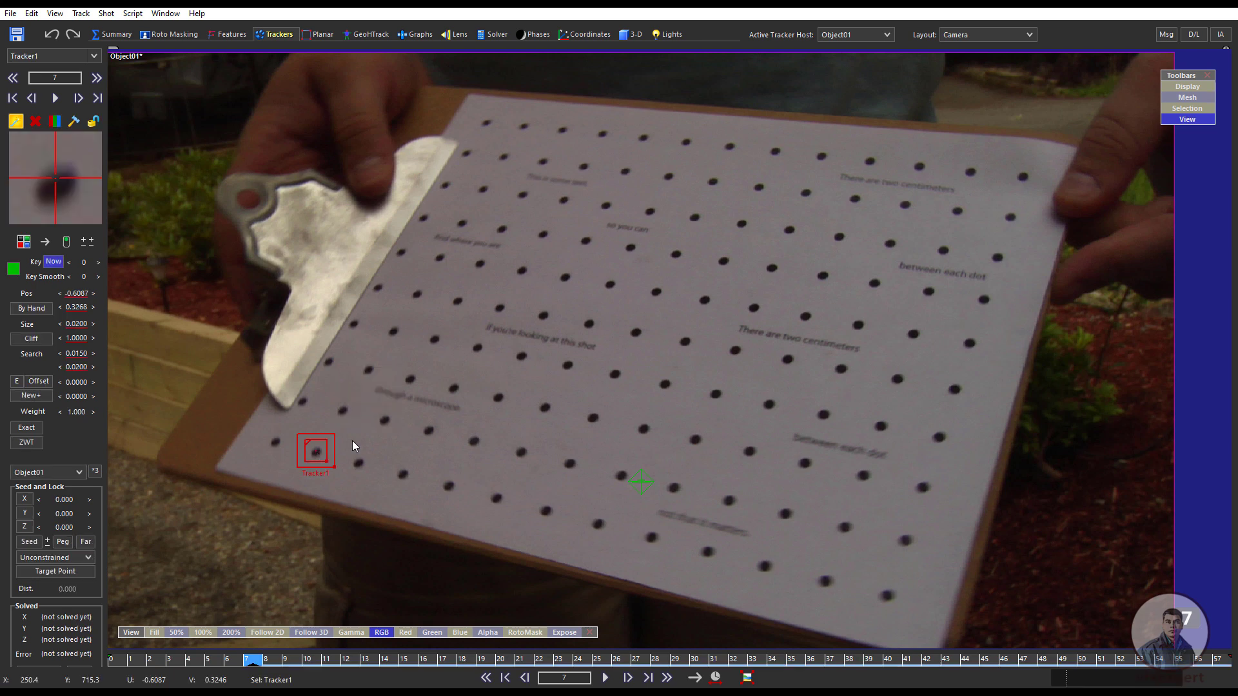
{"action": "left_click_drag", "start_coordinate": [71, 196], "coordinate": [76, 185]}
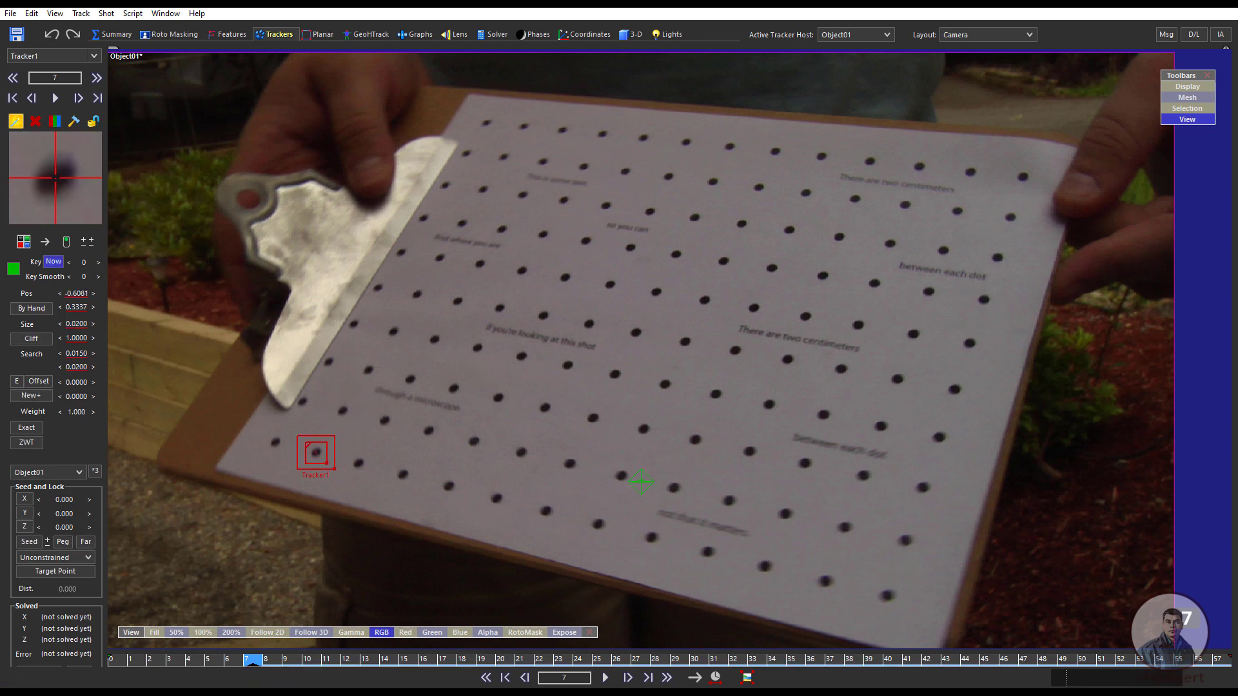
{"action": "mouse_move", "coordinate": [331, 468]}
{"action": "left_mouse_down"}
{"action": "mouse_move", "coordinate": [342, 477]}
{"action": "mouse_move", "coordinate": [333, 471]}
{"action": "left_mouse_up"}
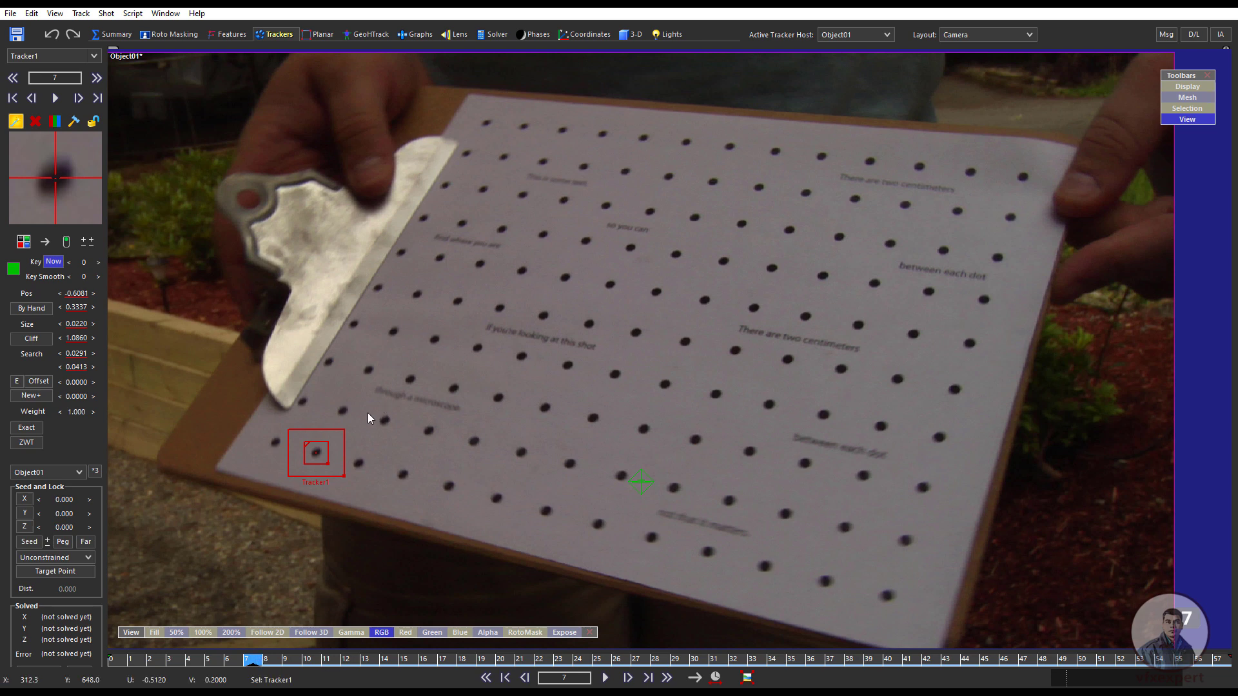
Track Tracker1 forward from frame 7, then backward to frame 0, and verify it stays on its dot
{"action": "left_click", "coordinate": [56, 99]}
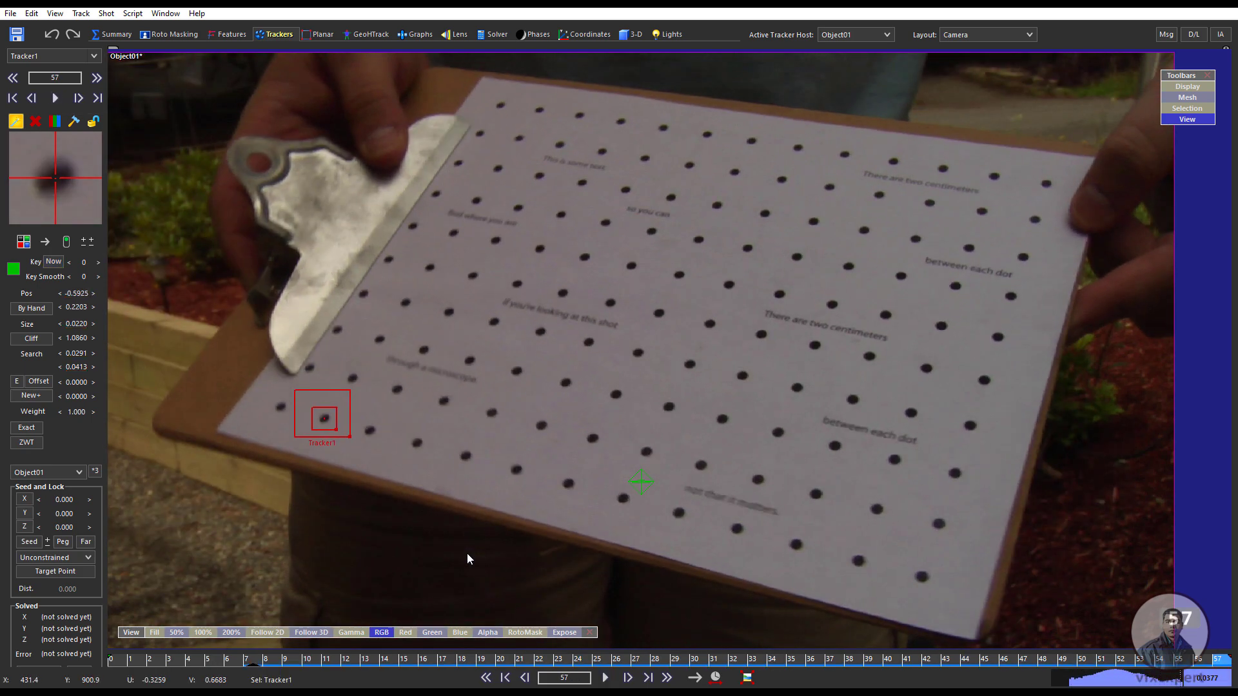
{"action": "left_click_drag", "start_coordinate": [387, 660], "coordinate": [255, 664]}
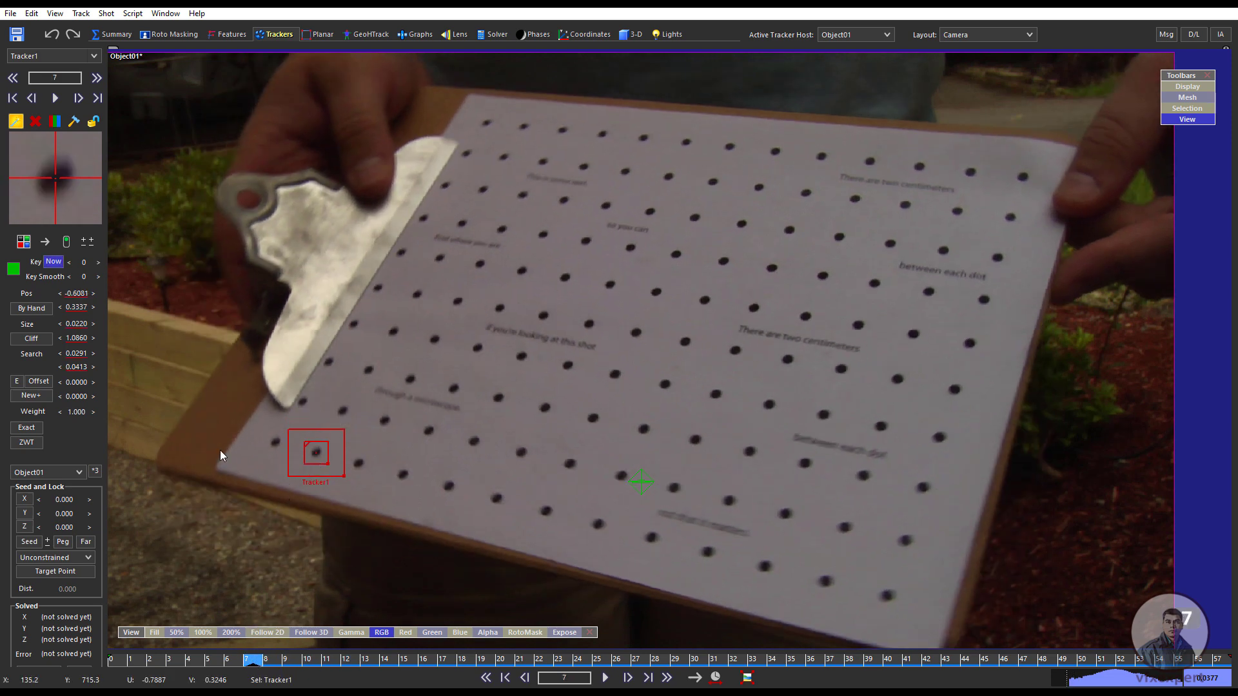
{"action": "left_click", "coordinate": [45, 243]}
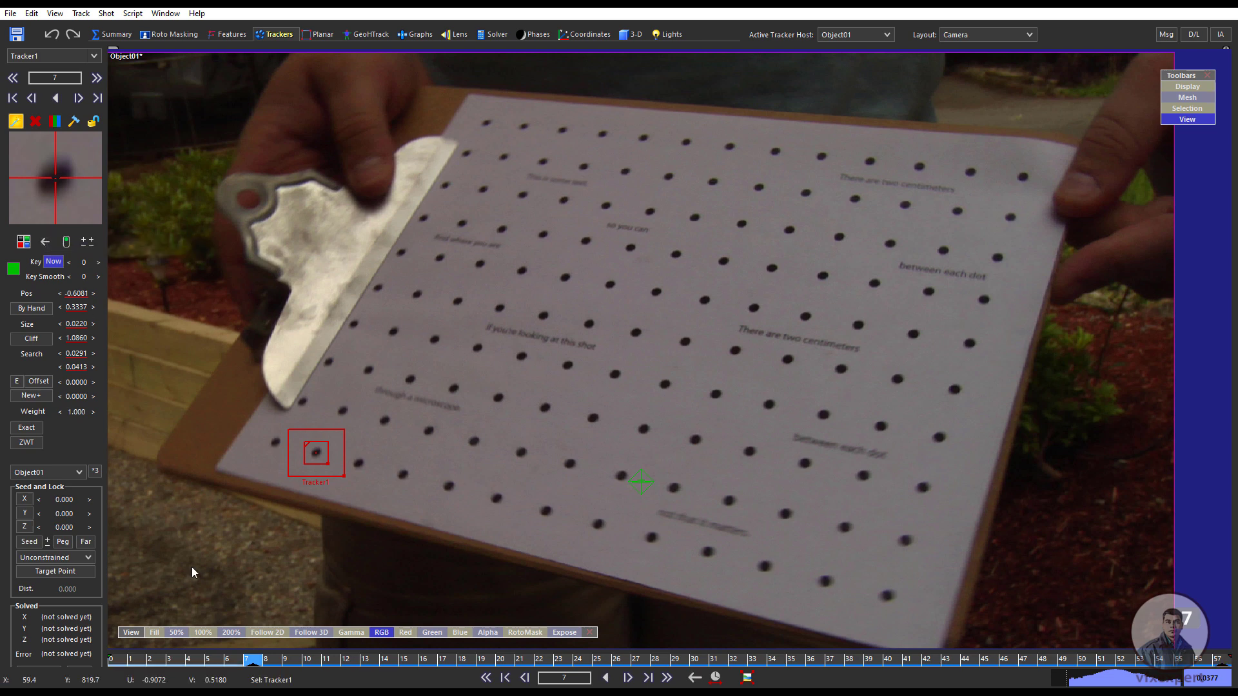
{"action": "left_click", "coordinate": [606, 678]}
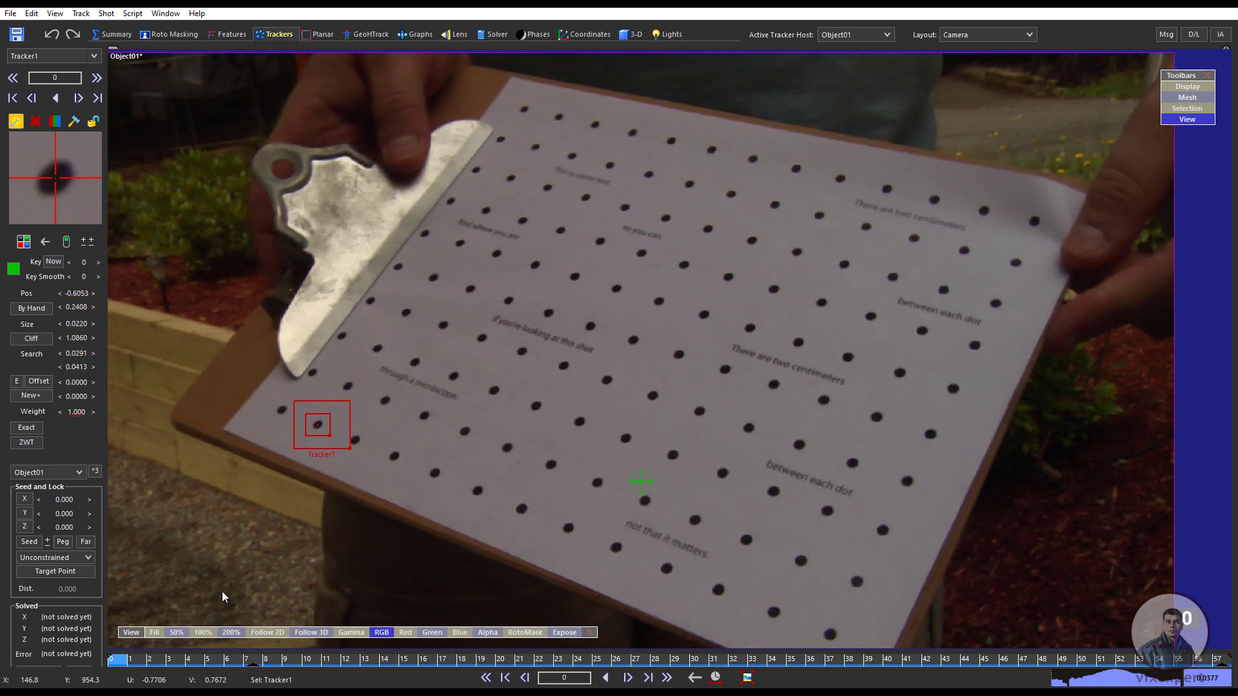
{"action": "left_click_drag", "start_coordinate": [114, 659], "coordinate": [1003, 658]}
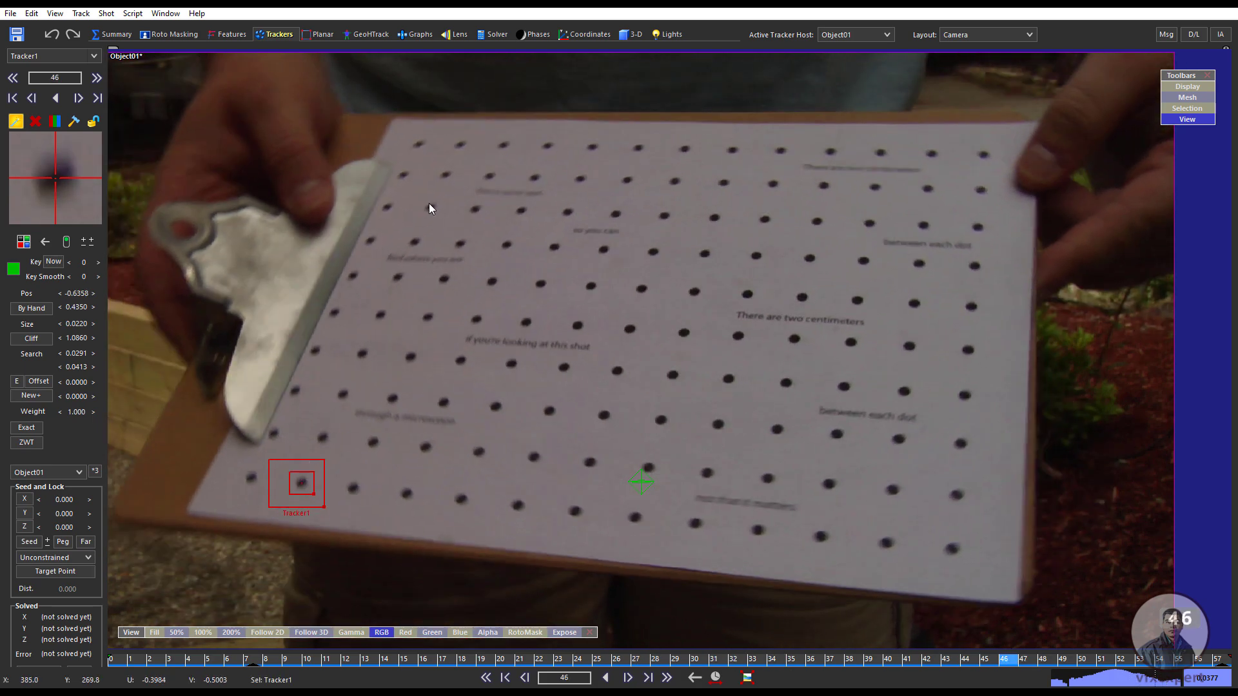
{"action": "left_click", "coordinate": [487, 678]}
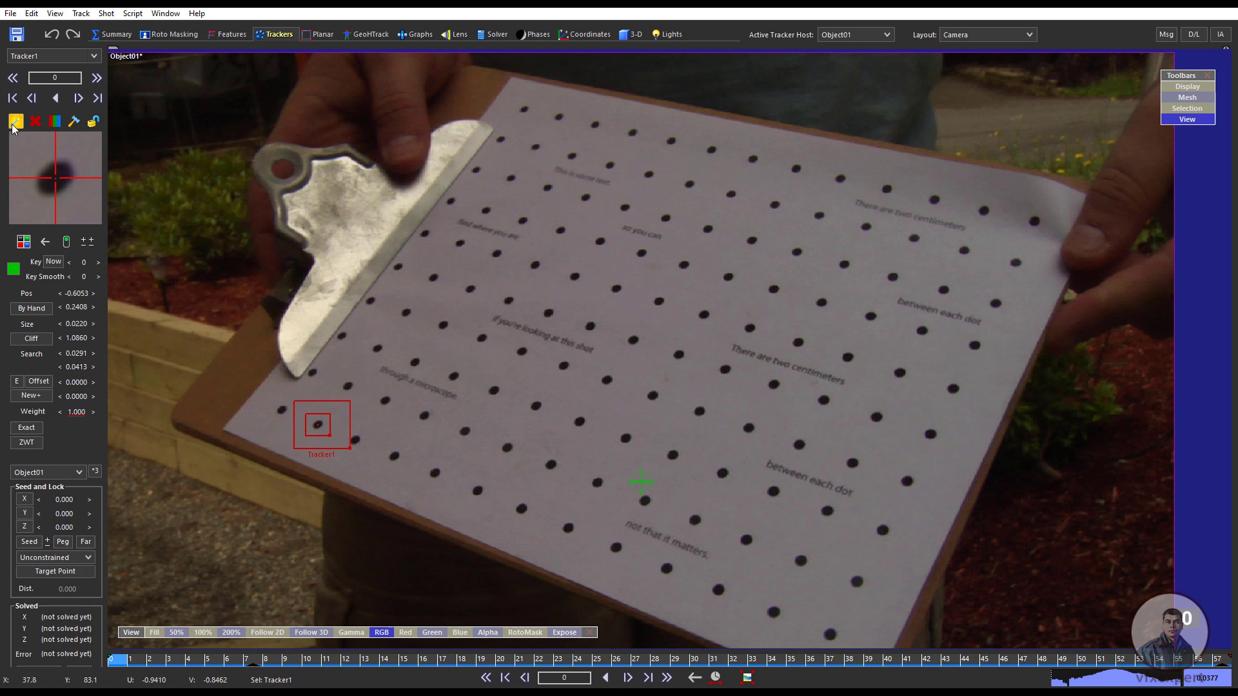
Place Tracker2 on a dot near the clip, centre it, and track it forward through the shot
{"action": "left_click", "coordinate": [535, 145]}
{"action": "left_click_drag", "start_coordinate": [64, 205], "coordinate": [63, 189]}
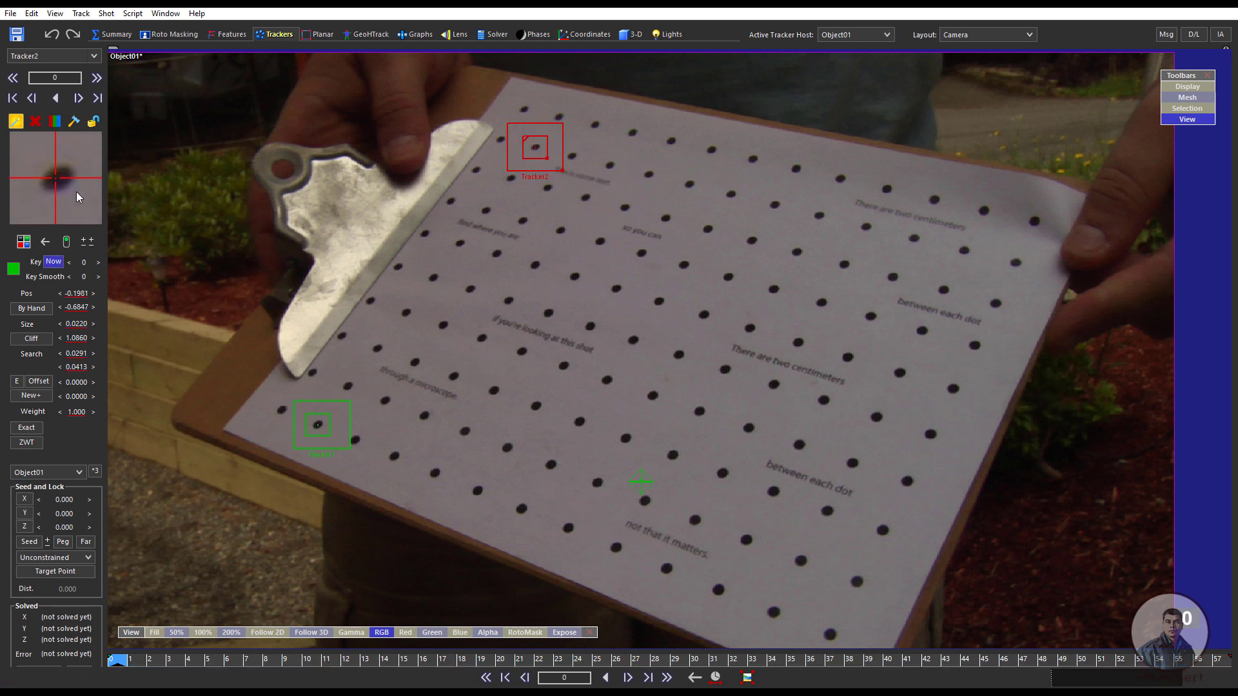
{"action": "key", "text": "5"}
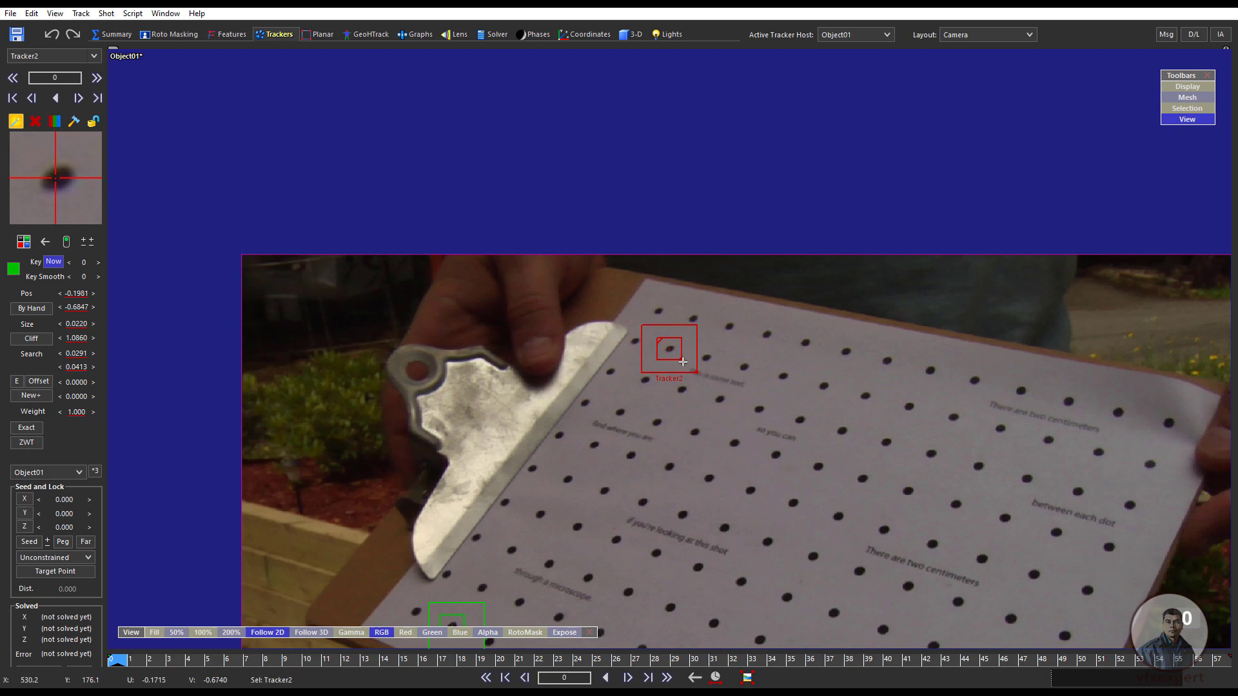
{"action": "left_click", "coordinate": [50, 242]}
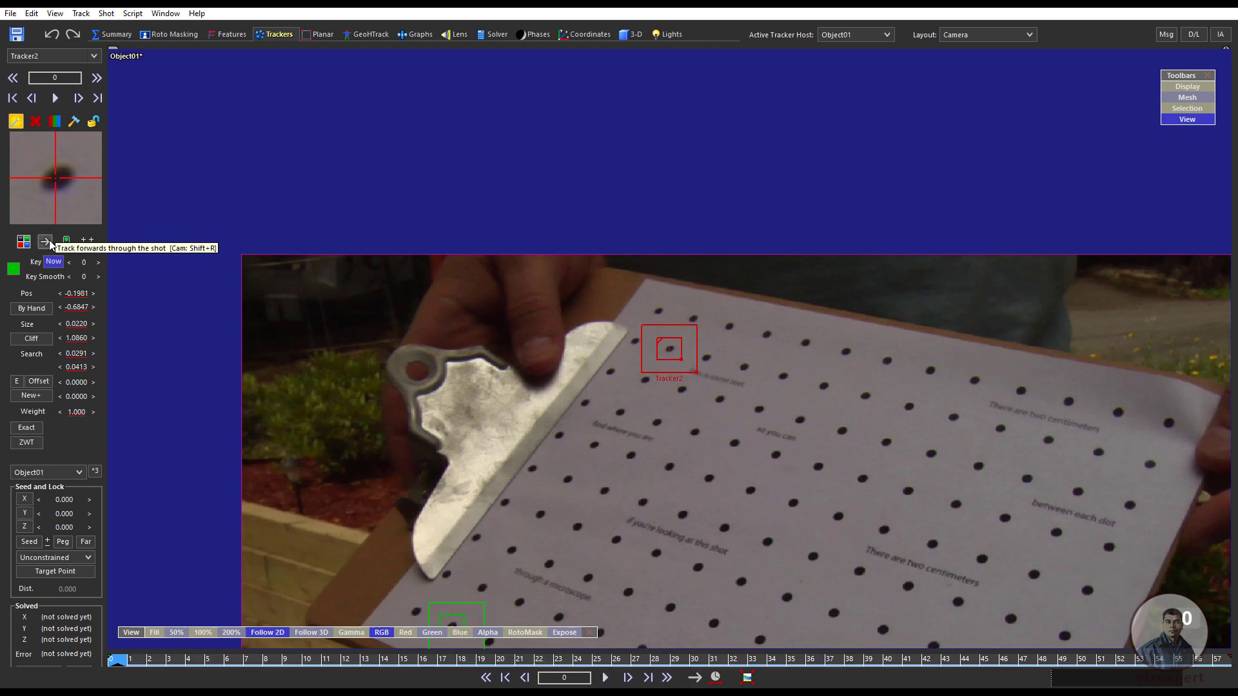
{"action": "key", "text": "space"}
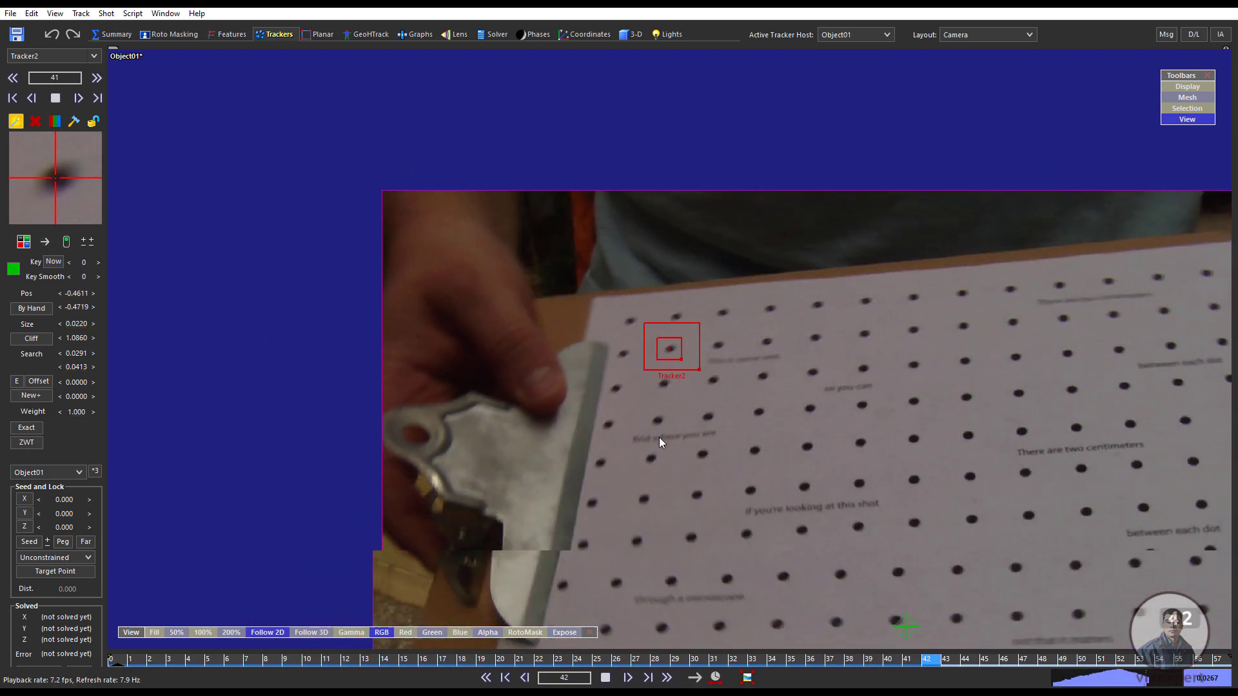
Place Tracker3 on a dot near the right edge and track it backward to frame 0
{"action": "left_click", "coordinate": [1185, 430]}
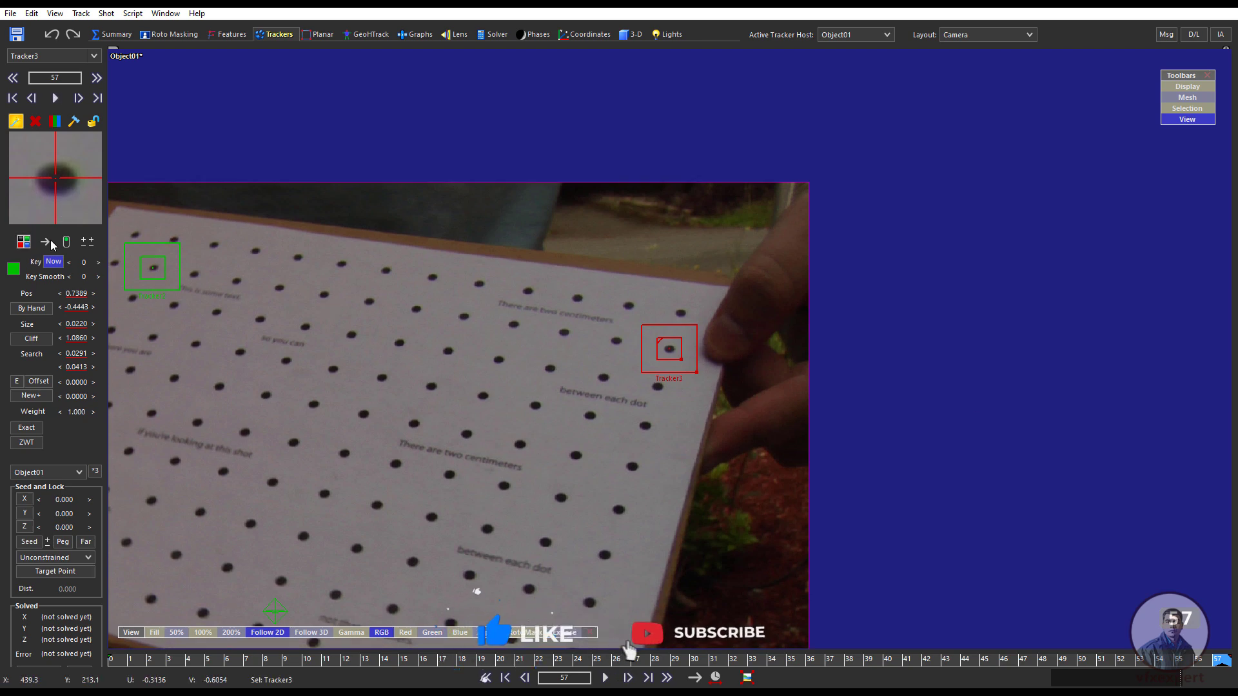
{"action": "key", "text": "backslash"}
{"action": "key", "text": "space"}
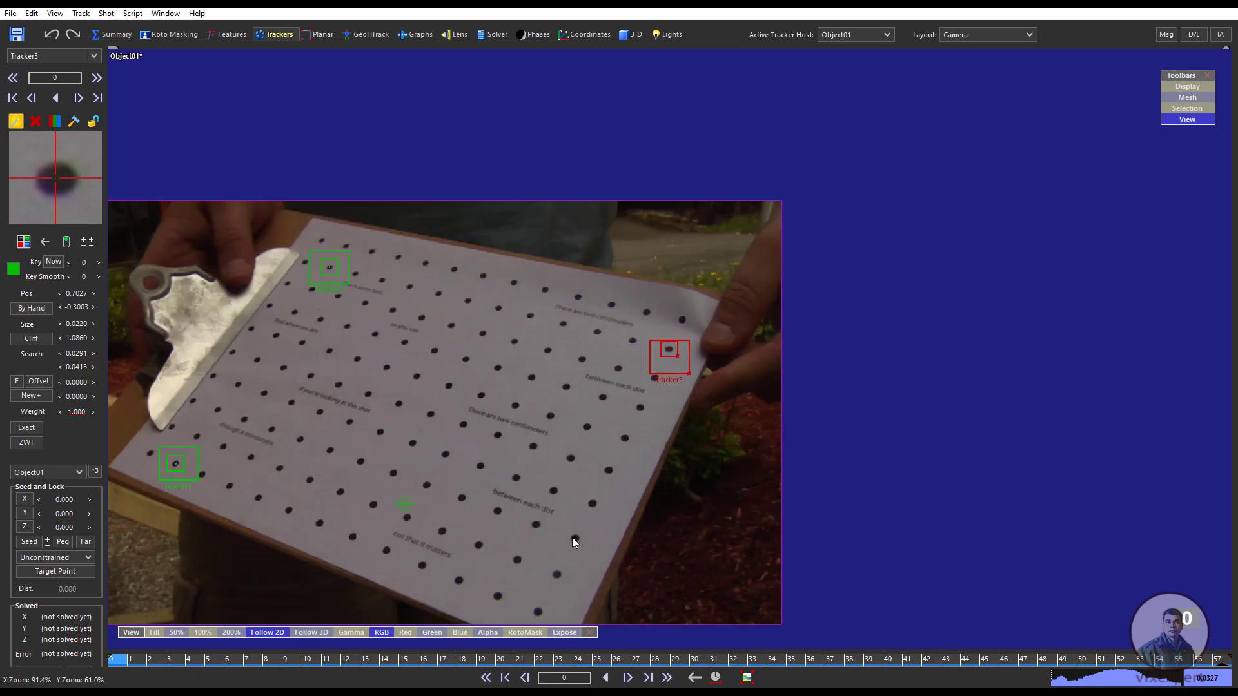
Add Tracker4 near the bottom and another tracker on a further dot, tracking each through the shot
{"action": "left_click", "coordinate": [537, 612]}
{"action": "scroll", "coordinate": [689, 366], "scroll_direction": "up", "scroll_amount": 4}
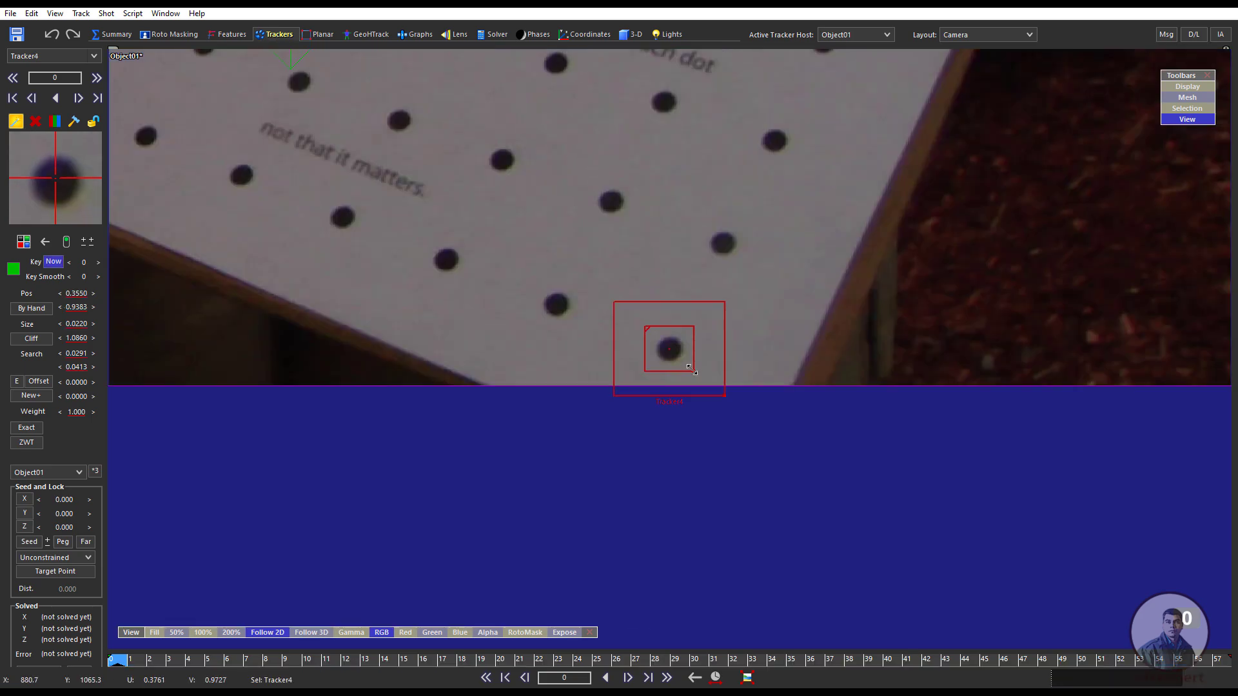
{"action": "scroll", "coordinate": [690, 367], "scroll_direction": "down", "scroll_amount": 4}
{"action": "left_click", "coordinate": [45, 241]}
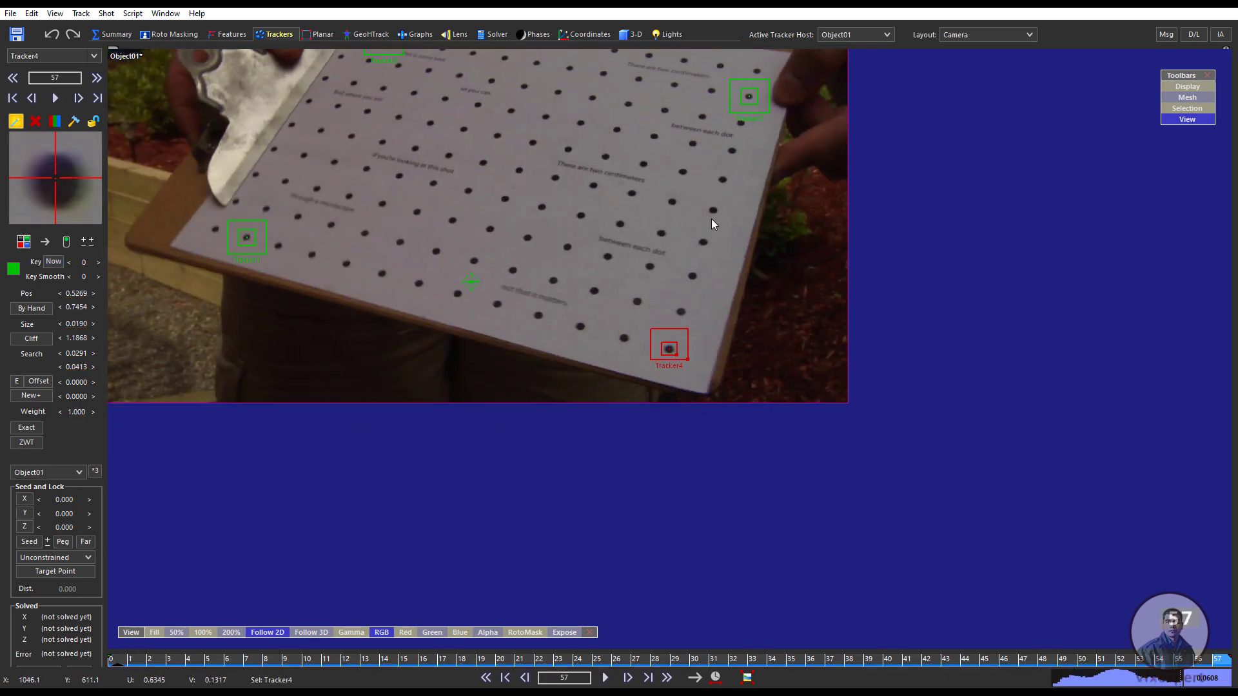
{"action": "left_click", "coordinate": [713, 210]}
{"action": "left_click", "coordinate": [45, 241]}
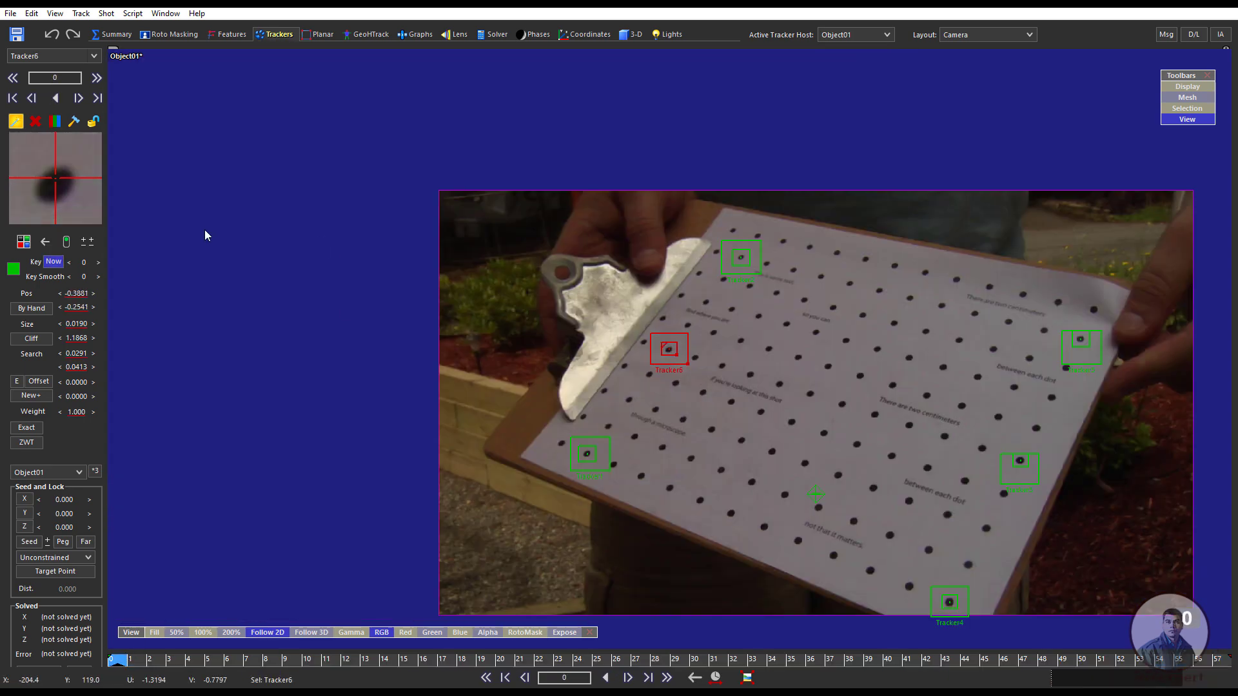
{"action": "key", "text": "ctrl+f"}
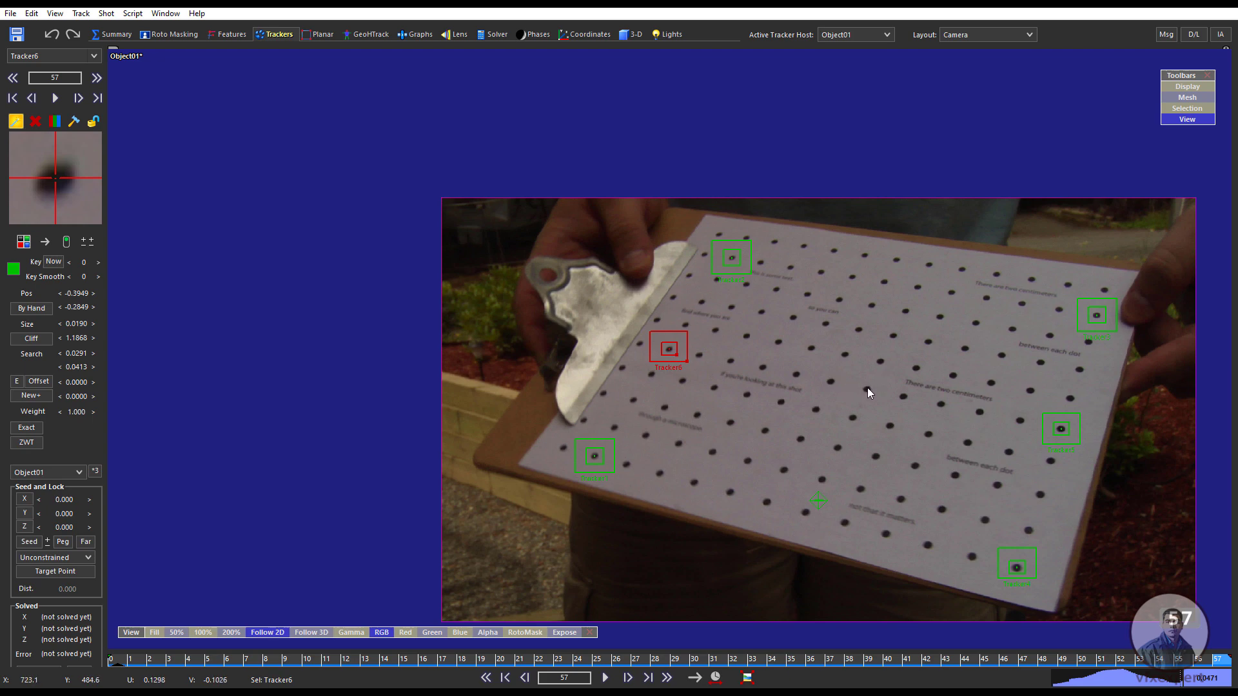
Add Trackers 7, 8 and 9 on further clipboard dots, tracking each forward or backward
{"action": "left_click", "coordinate": [867, 390]}
{"action": "left_click", "coordinate": [46, 242]}
{"action": "left_click", "coordinate": [593, 473]}
{"action": "key", "text": "ctrl+f"}
{"action": "left_click", "coordinate": [781, 125]}
{"action": "key", "text": "ctrl+b"}
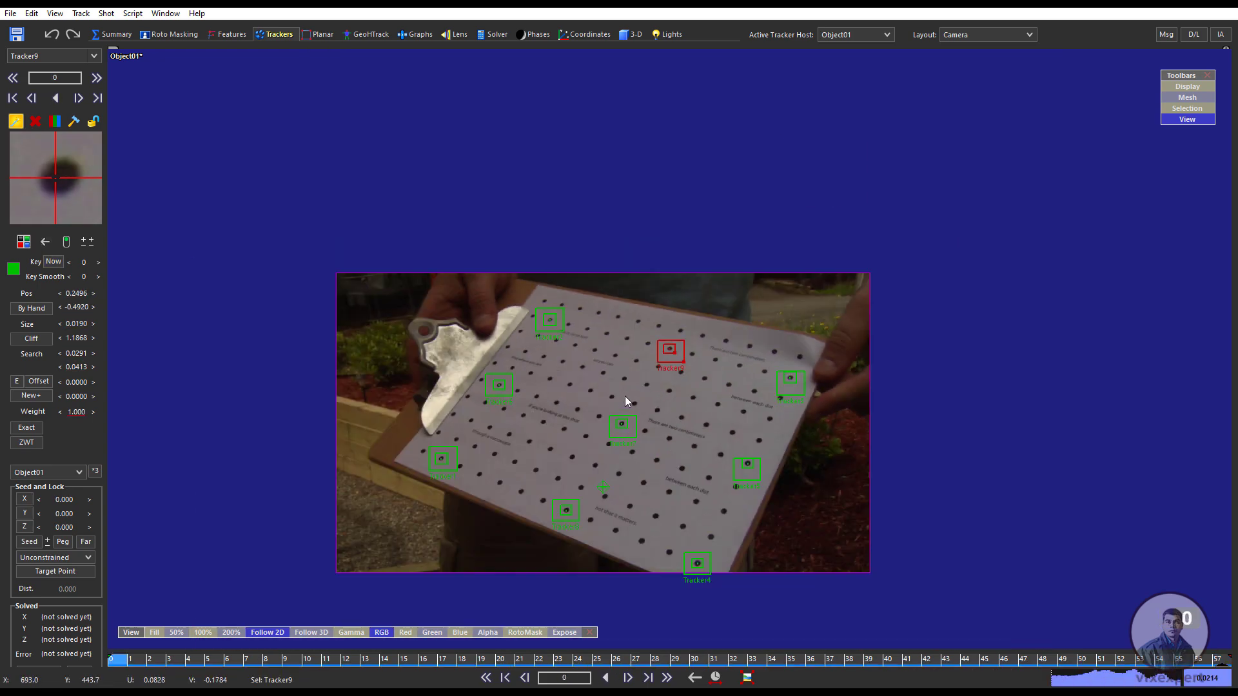
Play back the shot to check all nine trackers follow their dots, then enter the Solver room
{"action": "scroll", "coordinate": [686, 408], "scroll_direction": "up", "scroll_amount": 4}
{"action": "scroll", "coordinate": [664, 478], "scroll_direction": "down", "scroll_amount": 2}
{"action": "scroll", "coordinate": [713, 442], "scroll_direction": "up", "scroll_amount": 1}
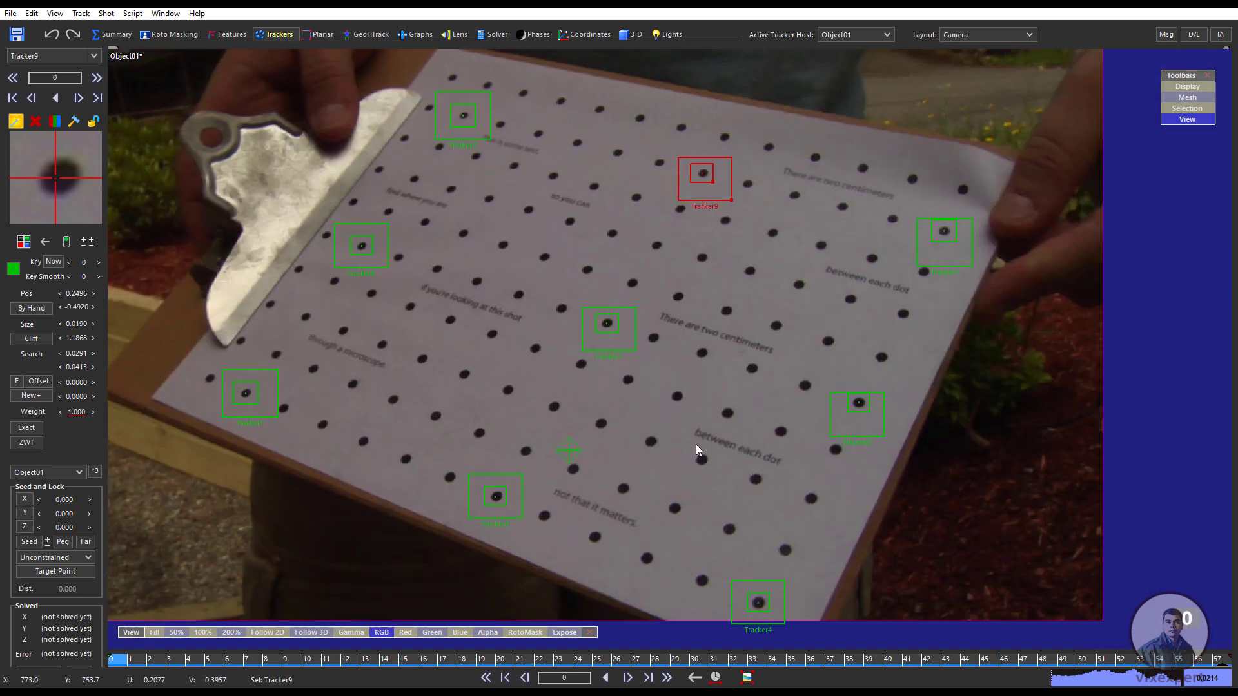
{"action": "middle_click_drag", "start_coordinate": [695, 444], "coordinate": [716, 449]}
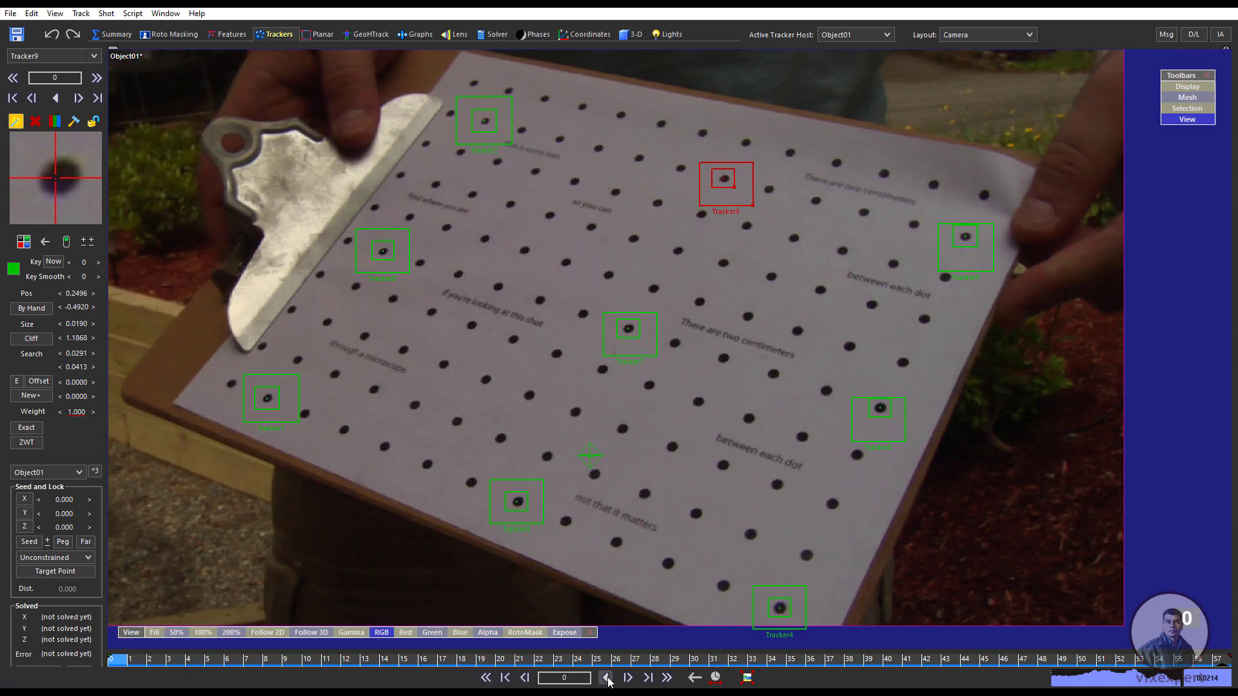
{"action": "left_click", "coordinate": [606, 677]}
{"action": "left_click", "coordinate": [606, 678]}
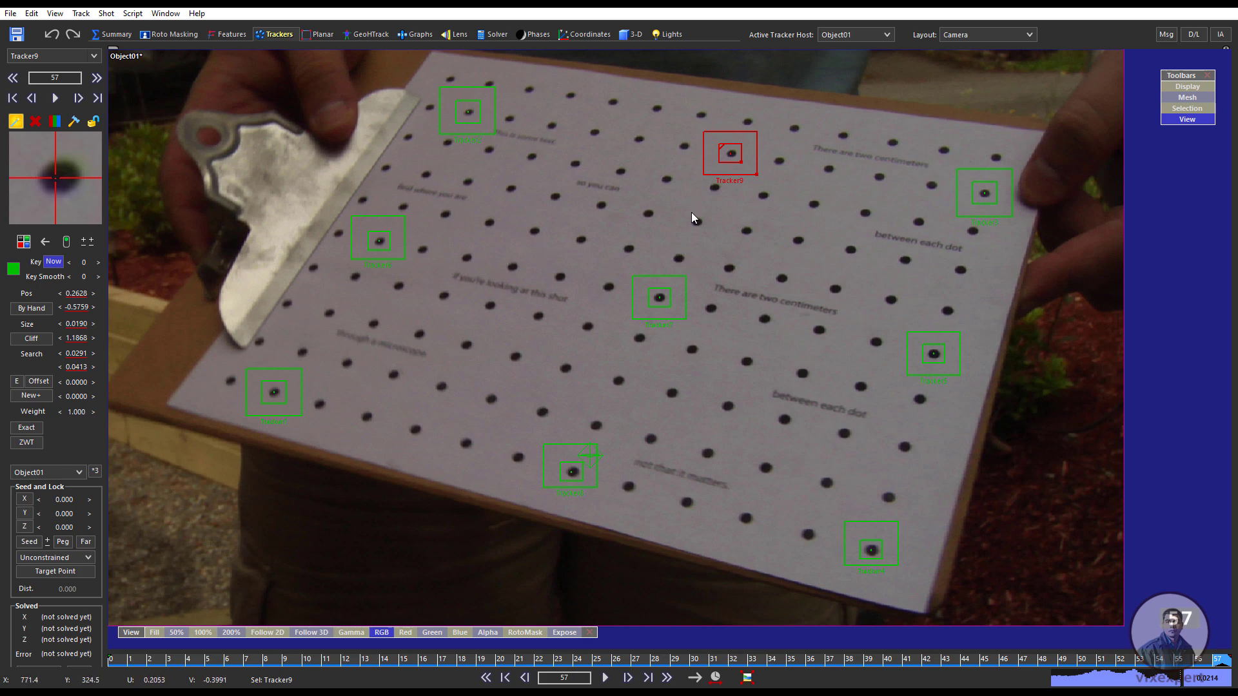
{"action": "mouse_move", "coordinate": [366, 645]}
{"action": "left_mouse_down"}
{"action": "mouse_move", "coordinate": [360, 657]}
{"action": "mouse_move", "coordinate": [933, 658]}
{"action": "mouse_move", "coordinate": [354, 656]}
{"action": "left_mouse_up"}
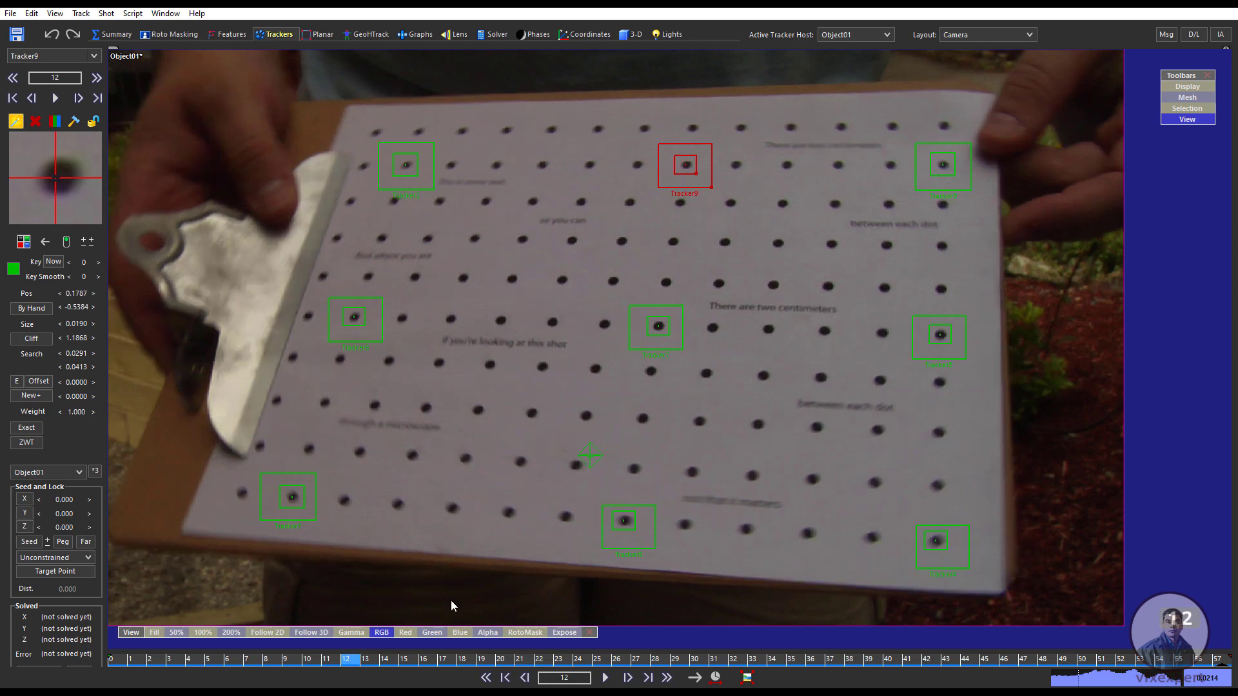
{"action": "left_click", "coordinate": [494, 35]}
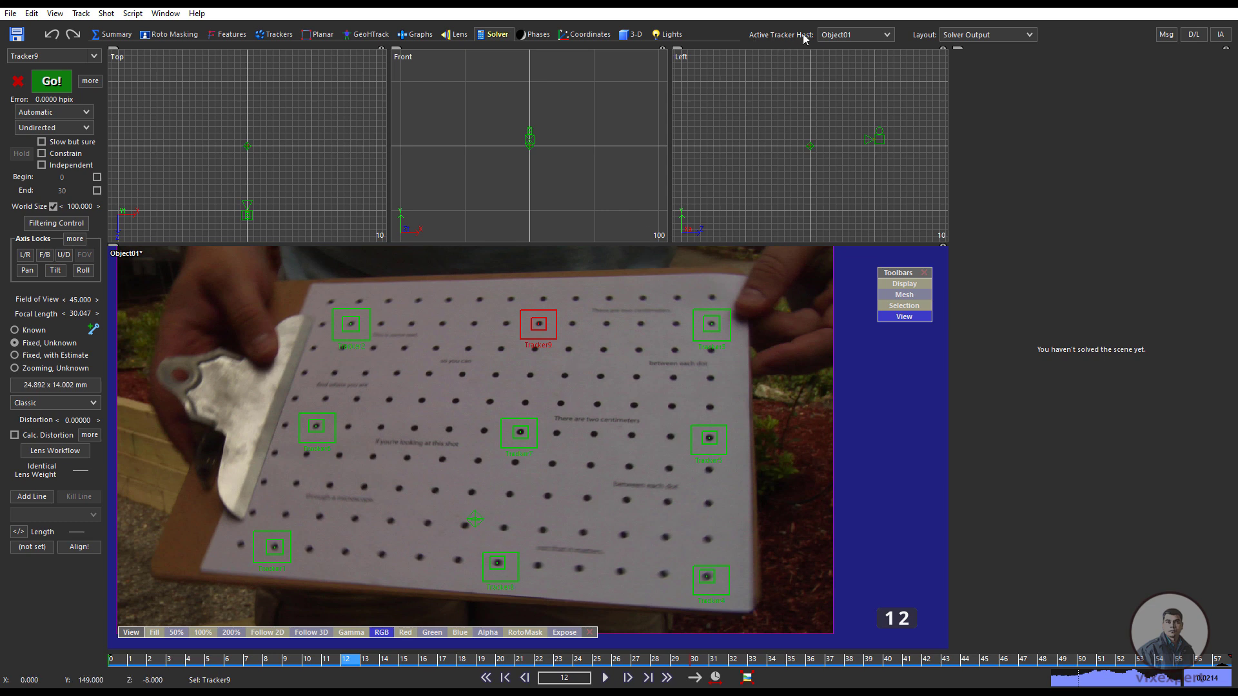
Make Camera01 the active host and set its solver mode to Disabled
{"action": "left_click", "coordinate": [865, 33]}
{"action": "left_click", "coordinate": [845, 49]}
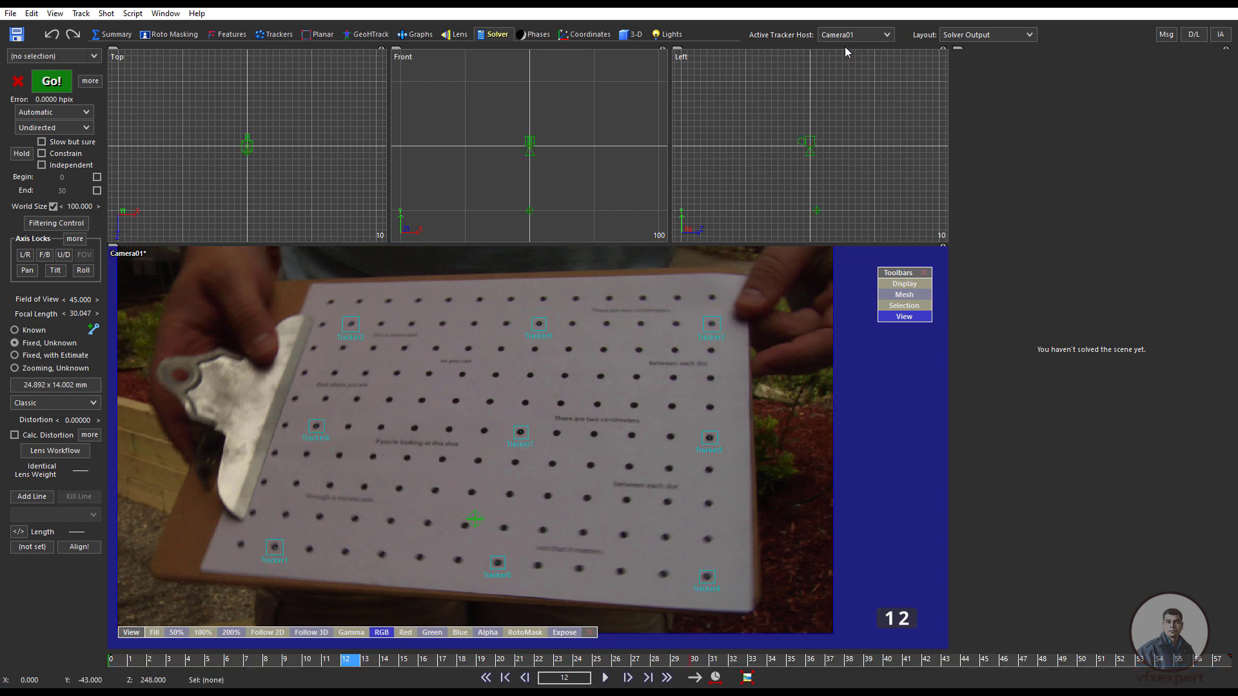
{"action": "left_click", "coordinate": [72, 114]}
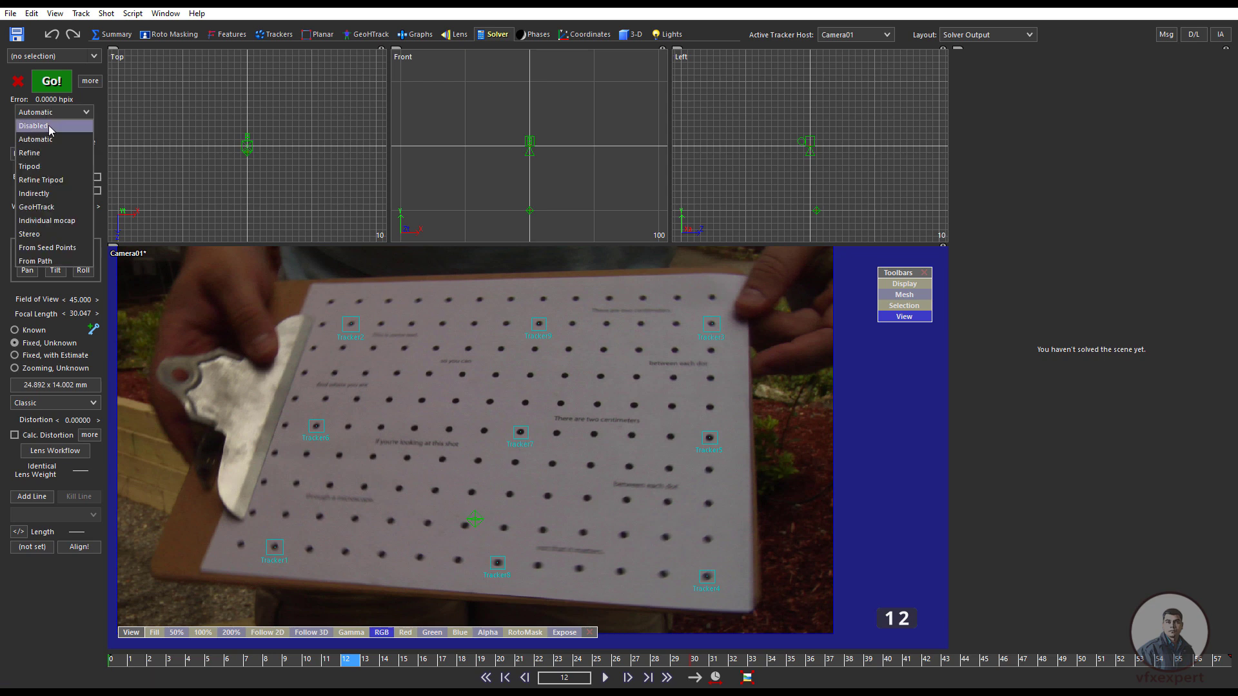
{"action": "left_click", "coordinate": [50, 126]}
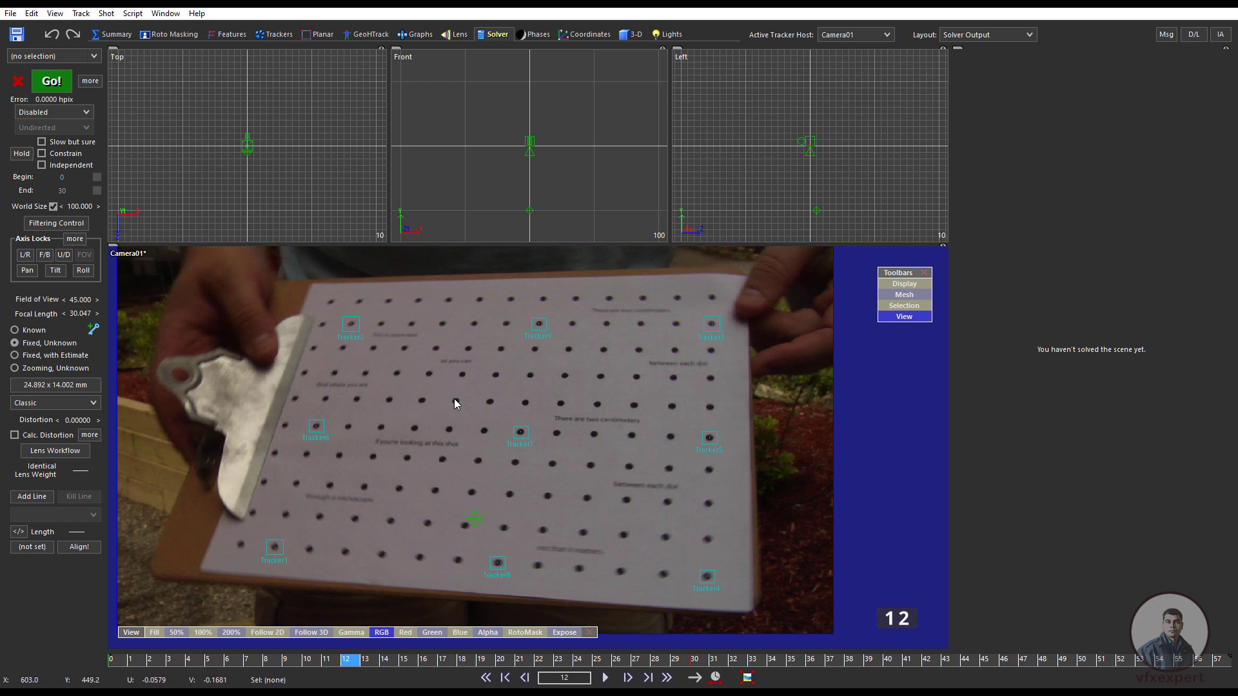
Switch the host back to Object01, keep Automatic mode, and solve it to 0.2063 hpix error
{"action": "left_click", "coordinate": [885, 35]}
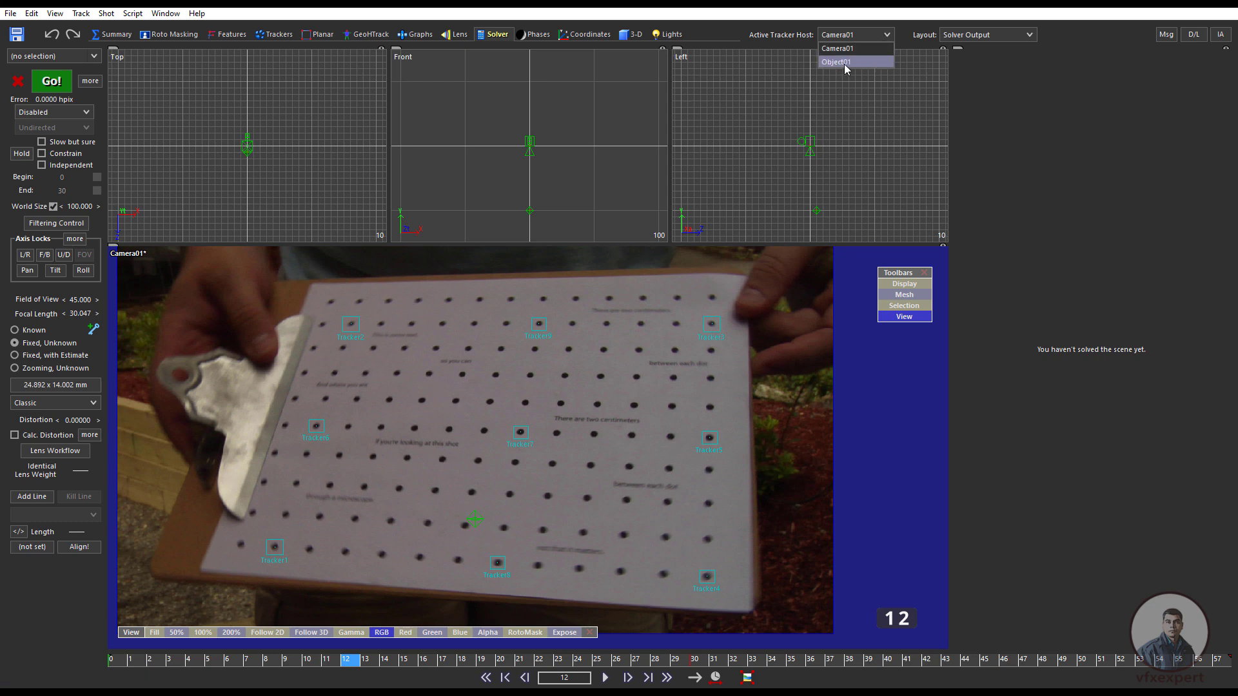
{"action": "left_click", "coordinate": [845, 64]}
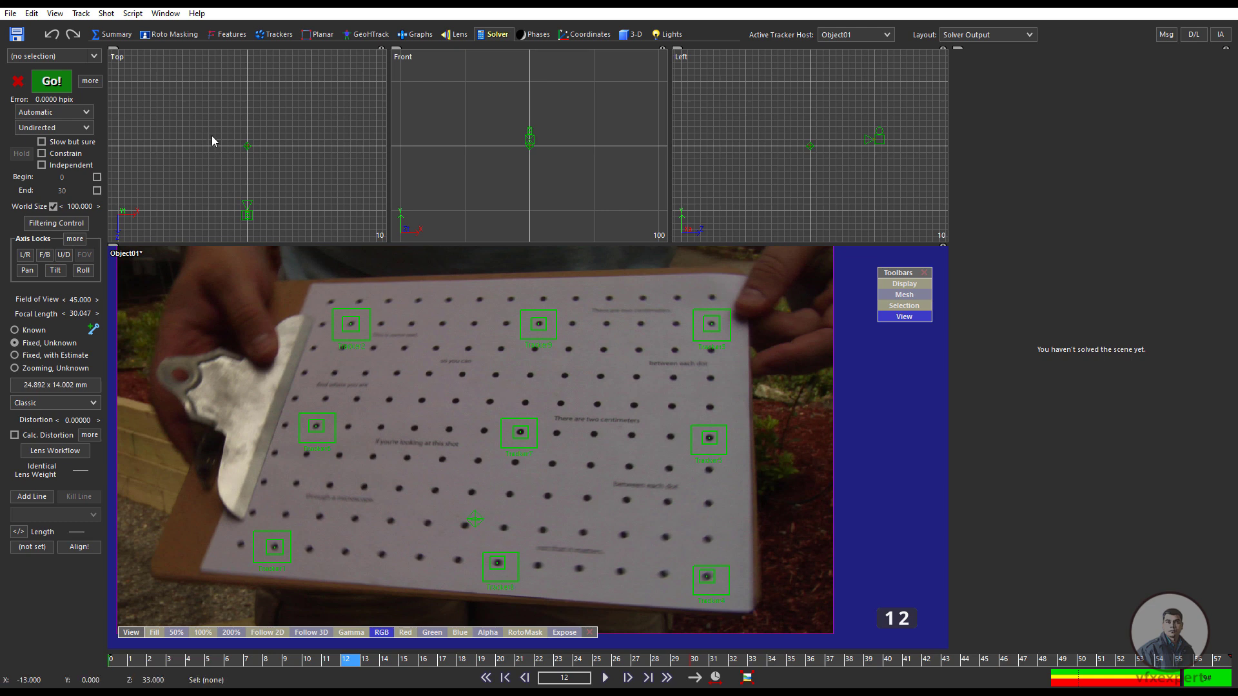
{"action": "left_click", "coordinate": [73, 116]}
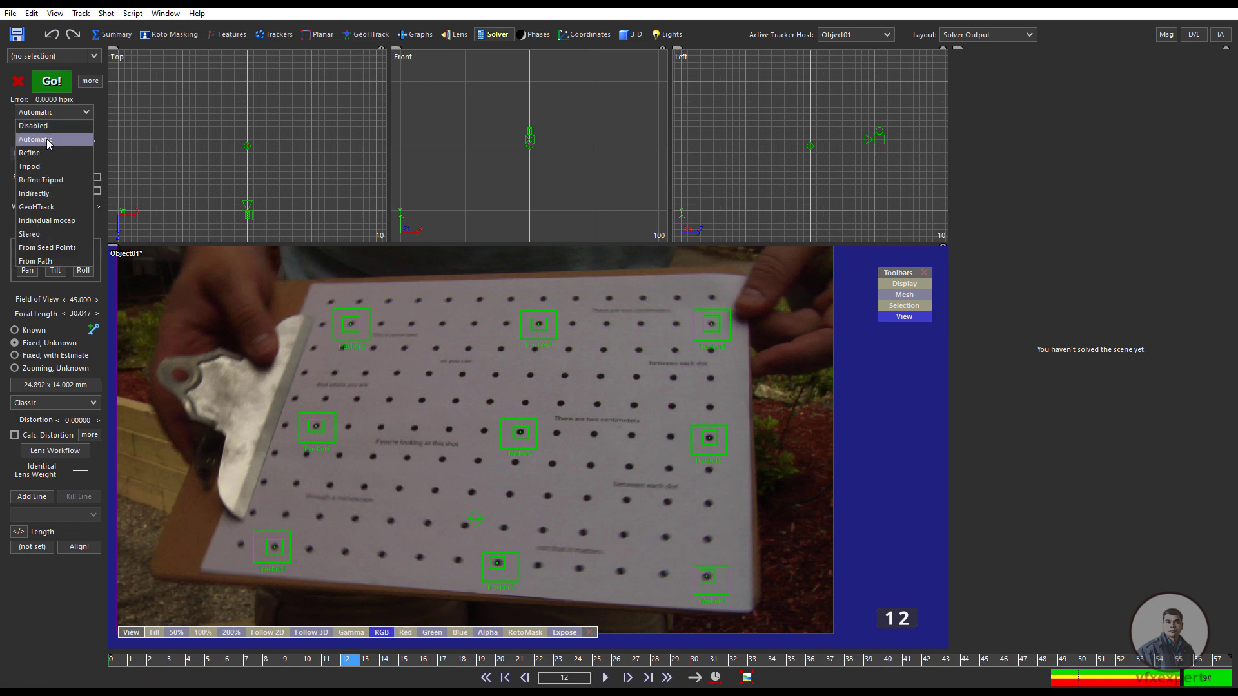
{"action": "left_click", "coordinate": [49, 124]}
{"action": "left_click", "coordinate": [62, 89]}
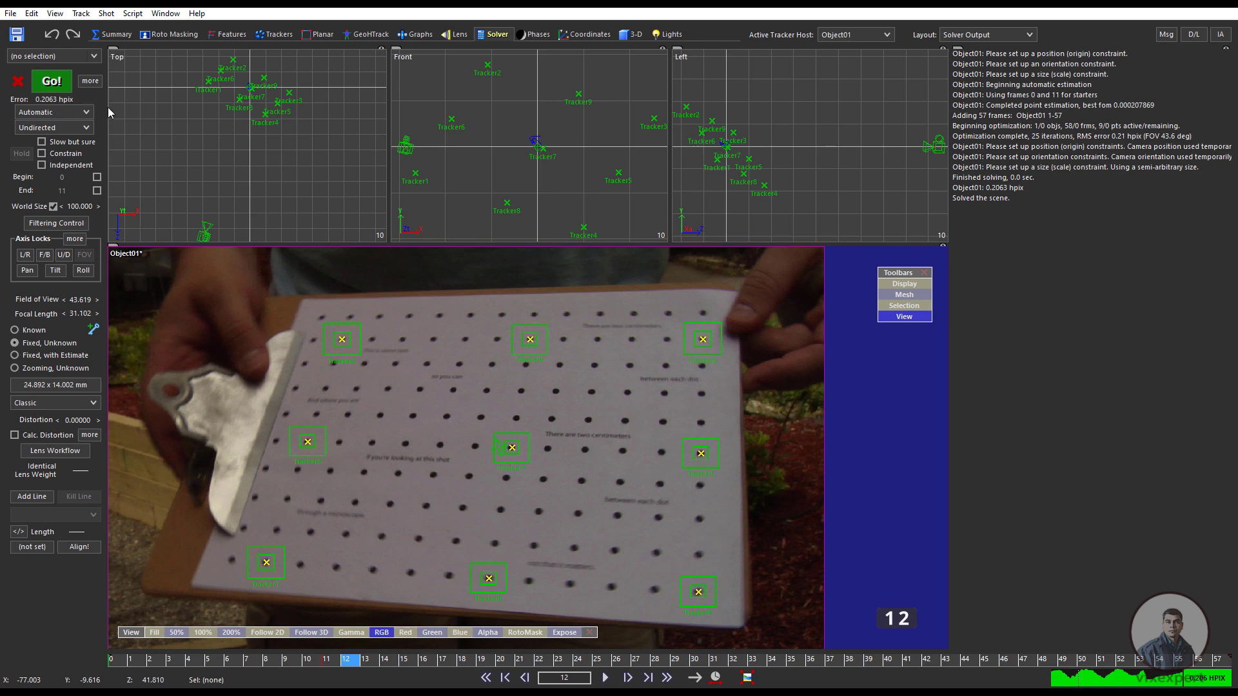
Play back the shot in the camera view to check the solve
{"action": "scroll", "coordinate": [575, 484], "scroll_direction": "down", "scroll_amount": 2}
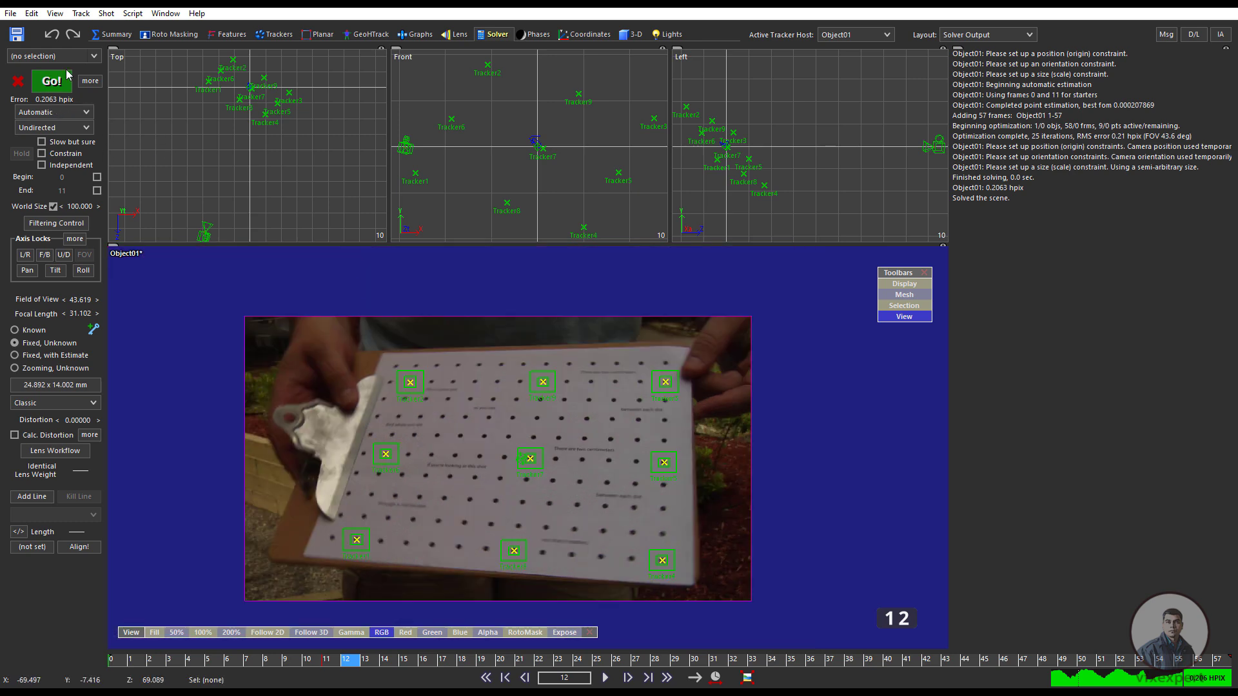
{"action": "scroll", "coordinate": [574, 473], "scroll_direction": "up", "scroll_amount": 2}
{"action": "middle_click_drag", "start_coordinate": [575, 473], "coordinate": [628, 454]}
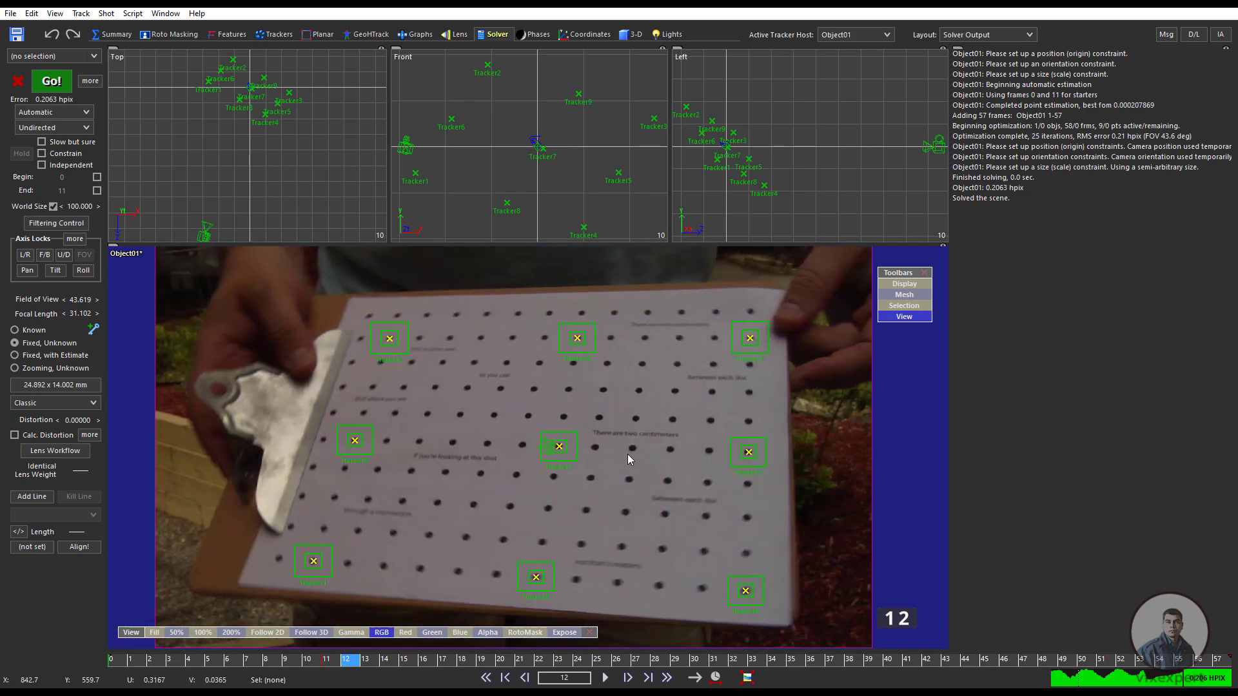
{"action": "left_click", "coordinate": [609, 680]}
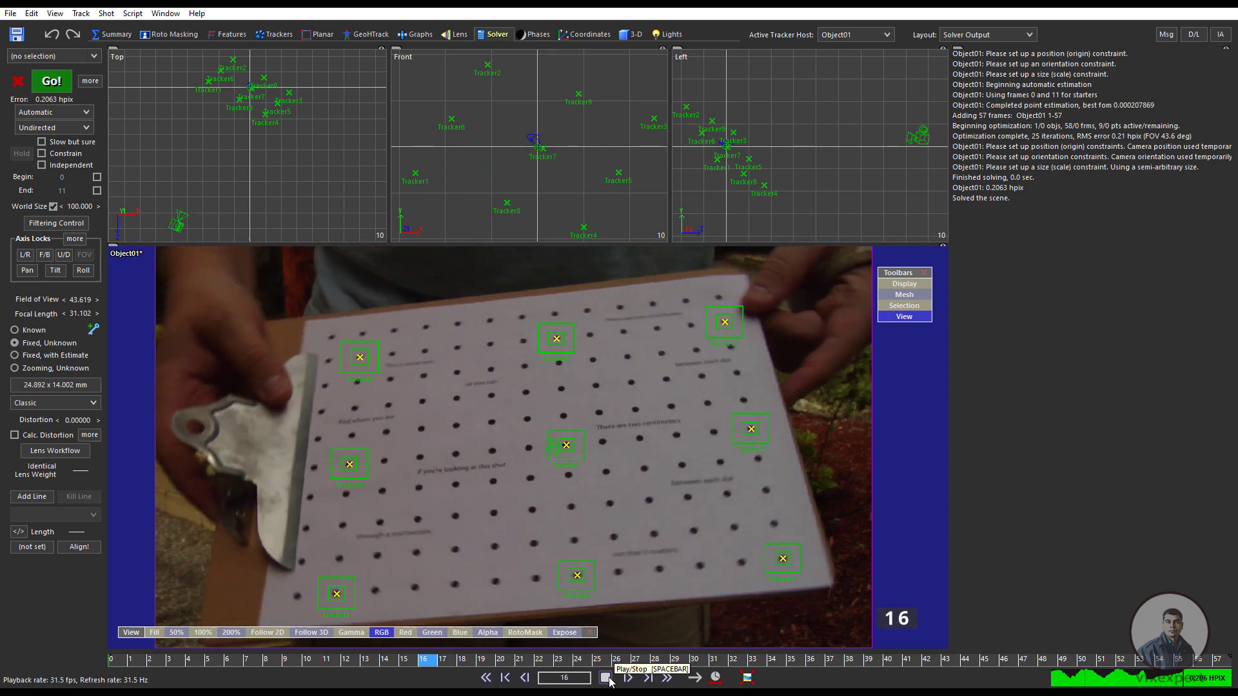
{"action": "left_click", "coordinate": [606, 677]}
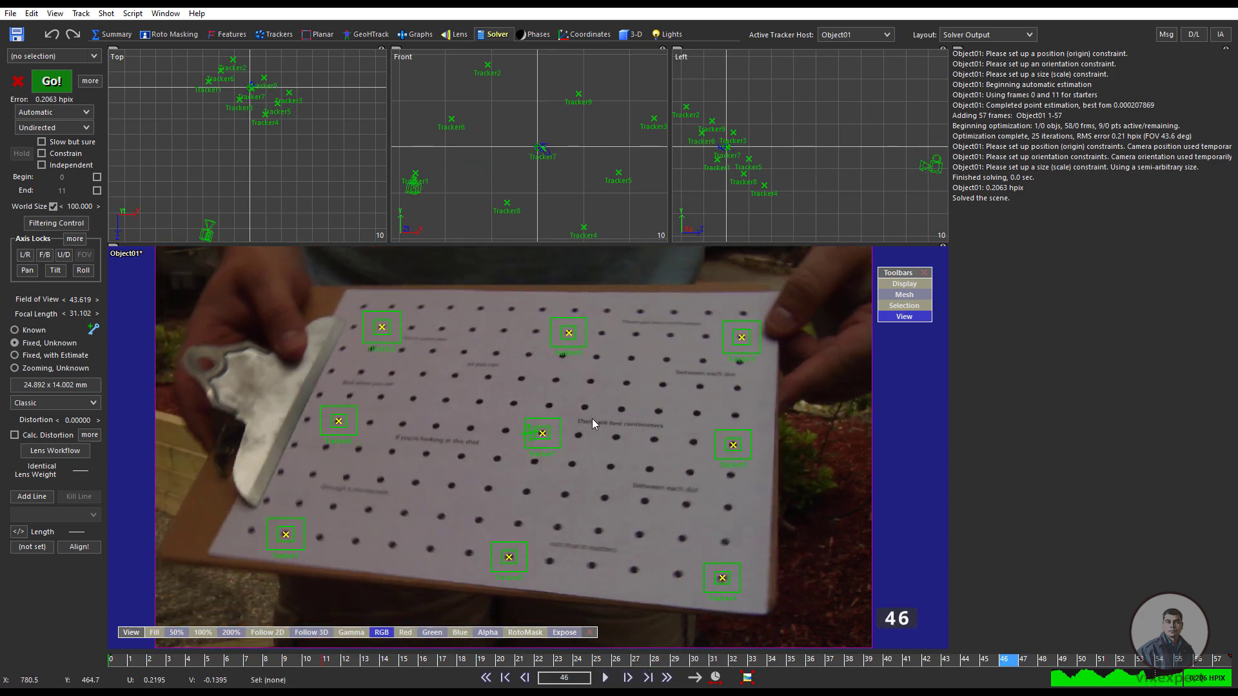
{"action": "scroll", "coordinate": [486, 165], "scroll_direction": "down", "scroll_amount": 3}
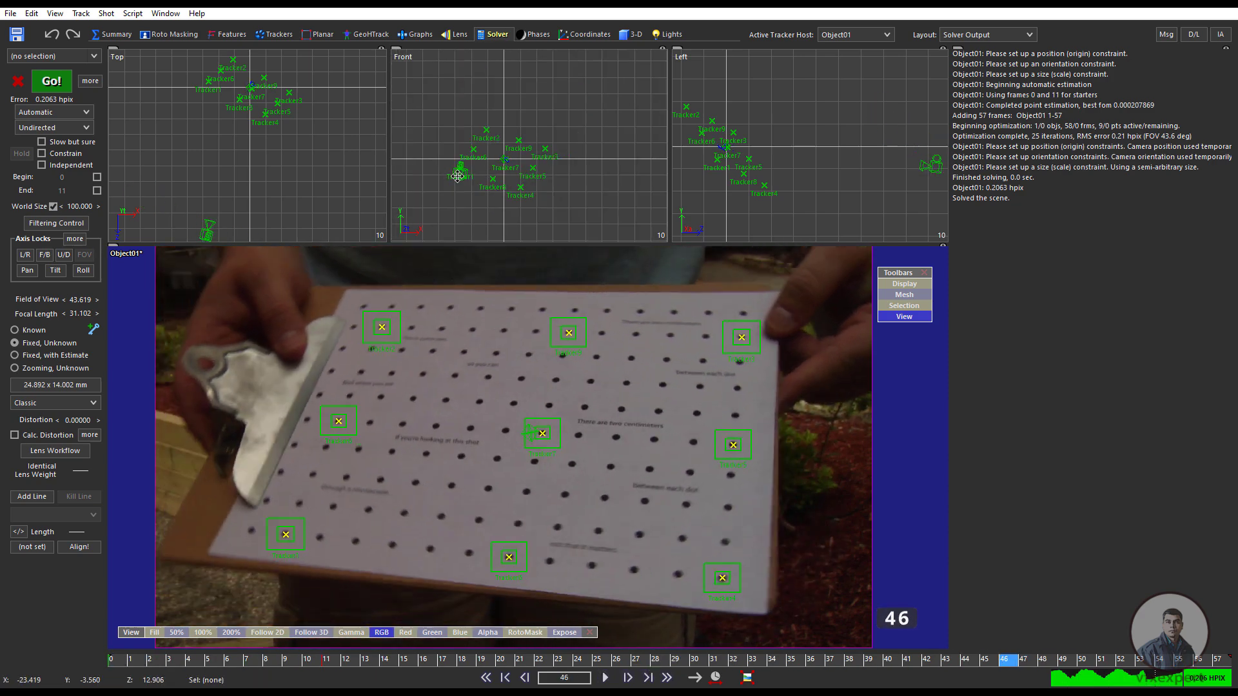
{"action": "scroll", "coordinate": [473, 192], "scroll_direction": "up", "scroll_amount": 2}
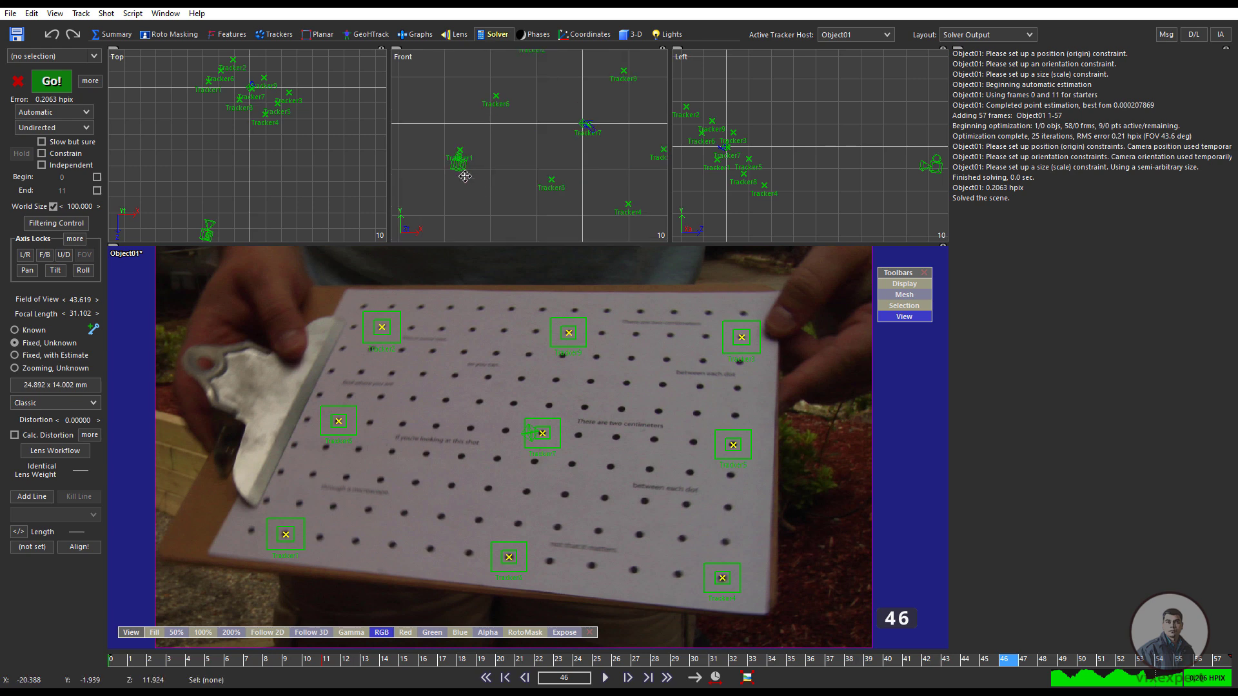
Select the camera and inspect the solve at frames 14 and 12
{"action": "left_click_drag", "start_coordinate": [422, 659], "coordinate": [392, 646]}
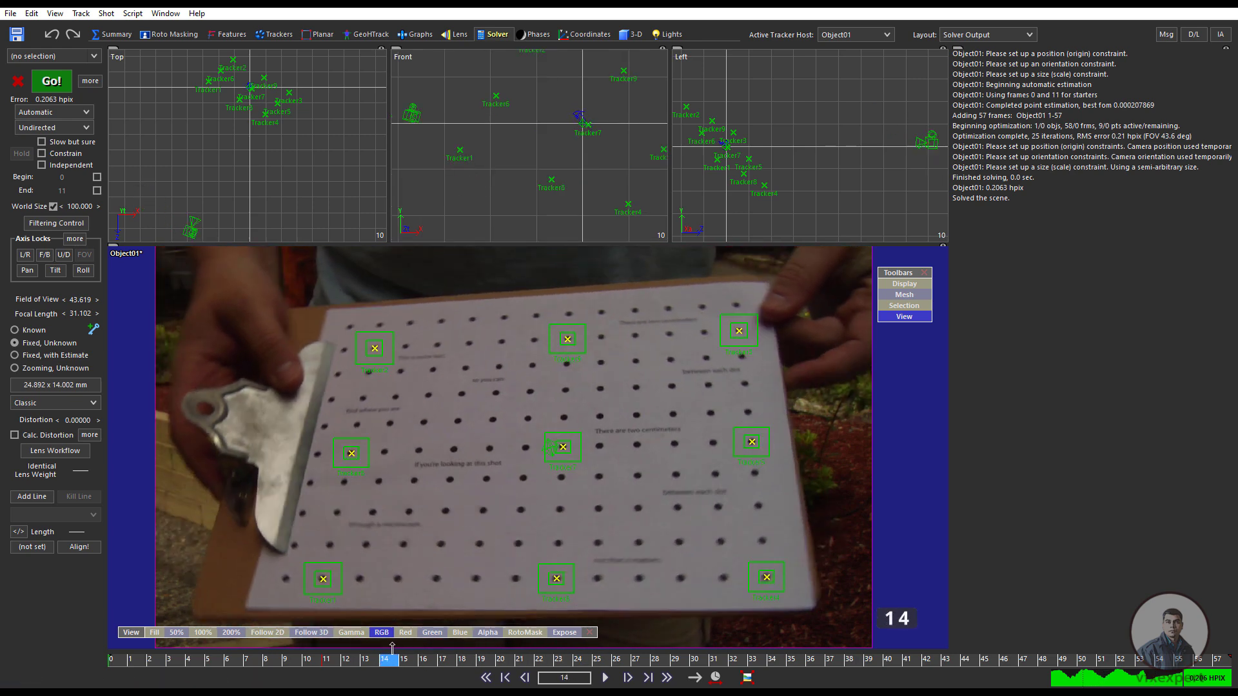
{"action": "scroll", "coordinate": [267, 111], "scroll_direction": "down", "scroll_amount": 2}
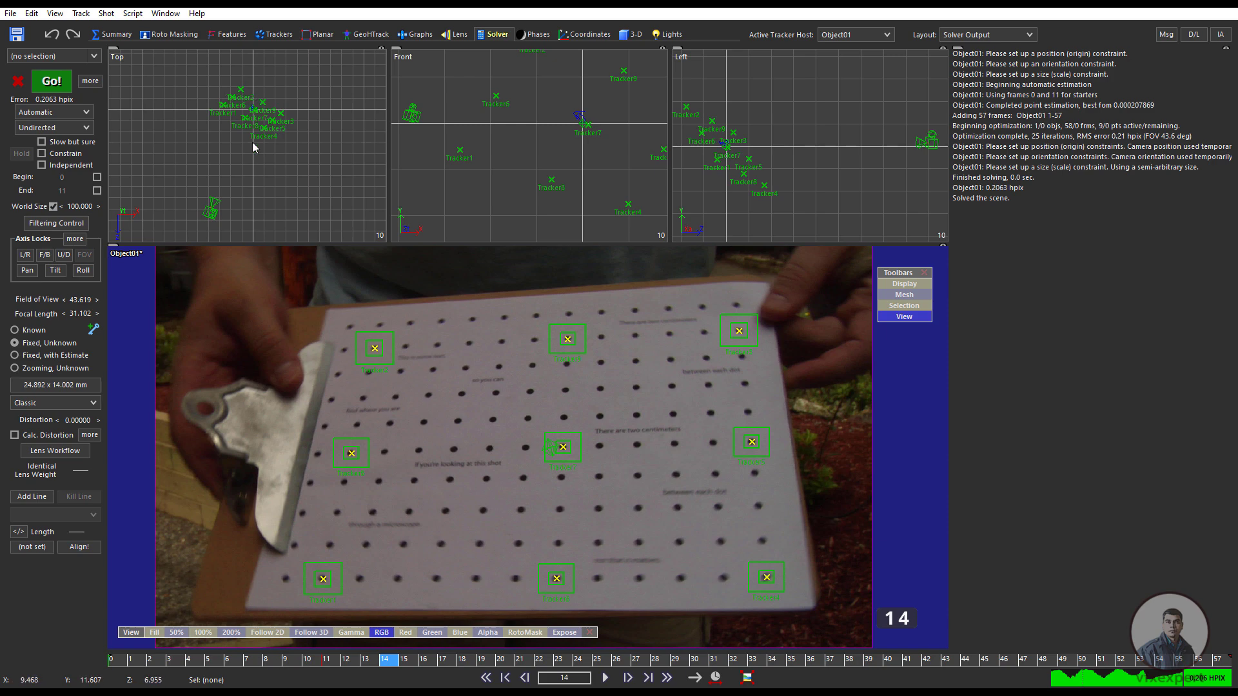
{"action": "left_click", "coordinate": [212, 220]}
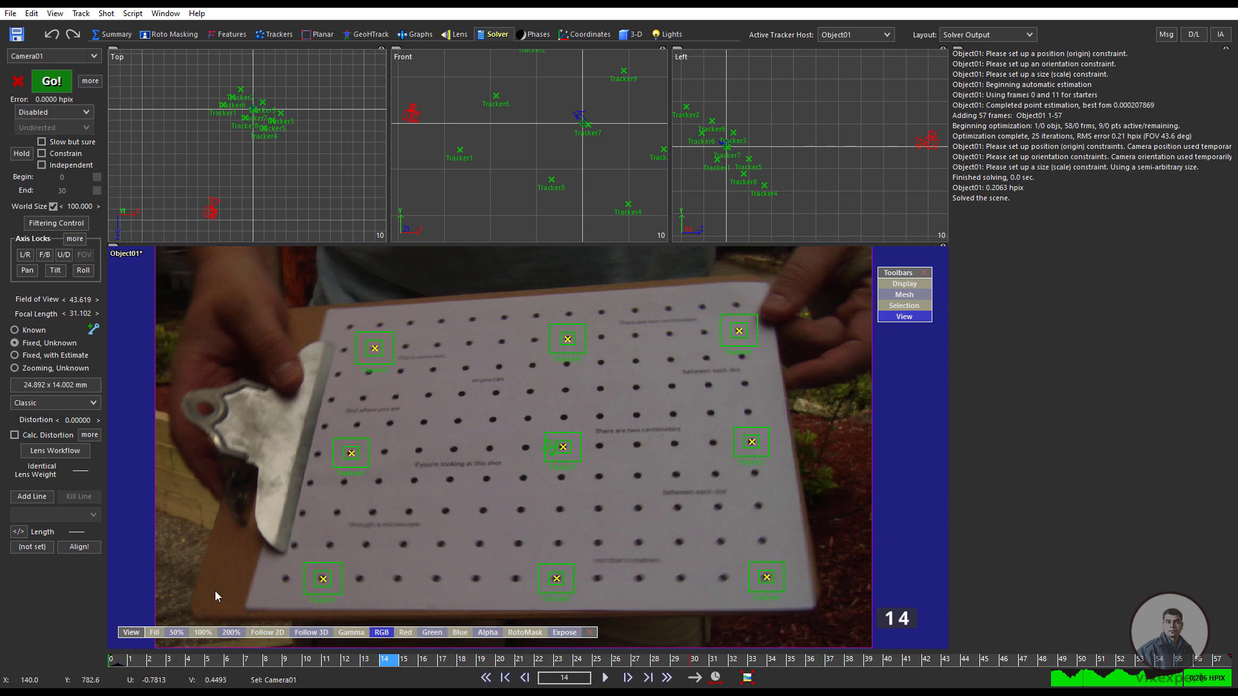
{"action": "left_click_drag", "start_coordinate": [377, 662], "coordinate": [307, 659]}
{"action": "scroll", "coordinate": [545, 203], "scroll_direction": "down", "scroll_amount": 3}
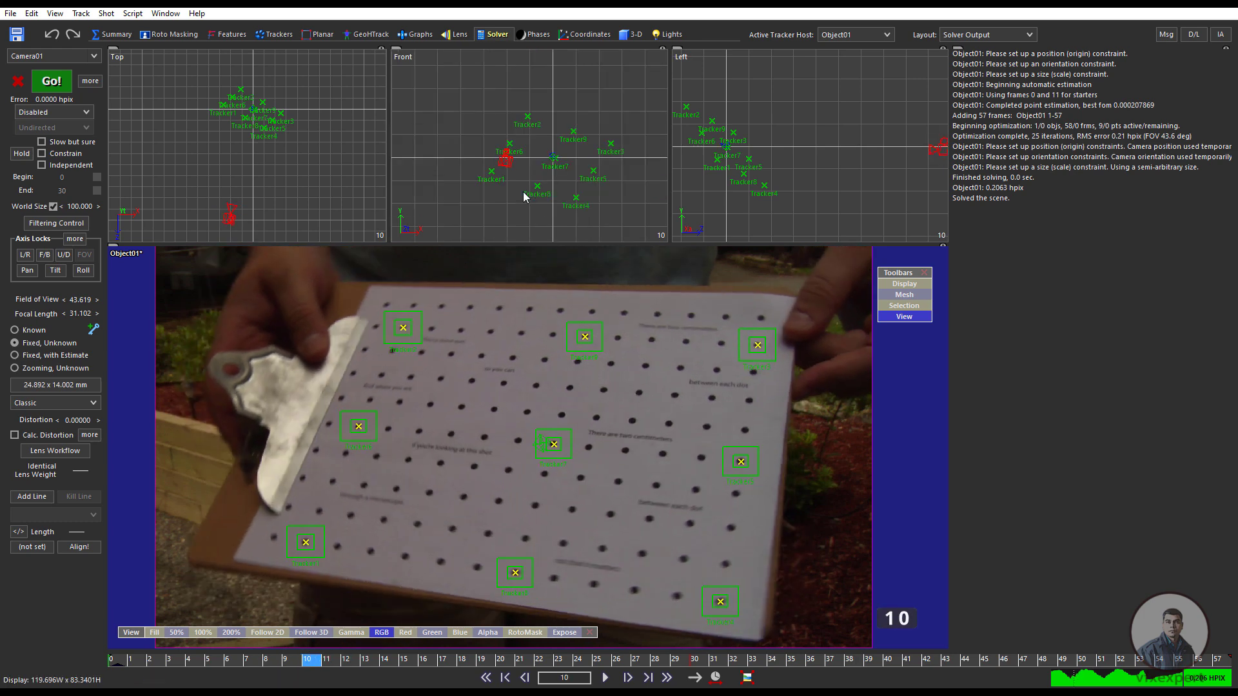
{"action": "scroll", "coordinate": [545, 203], "scroll_direction": "up", "scroll_amount": 2}
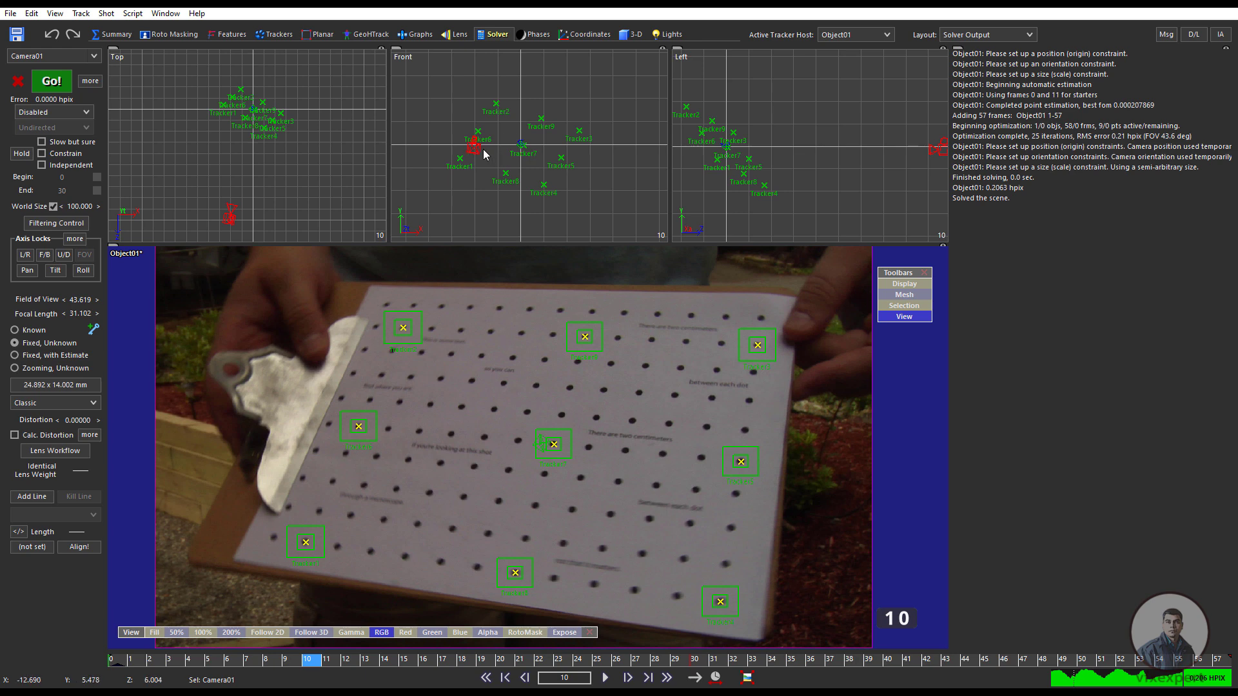
{"action": "left_click", "coordinate": [631, 35]}
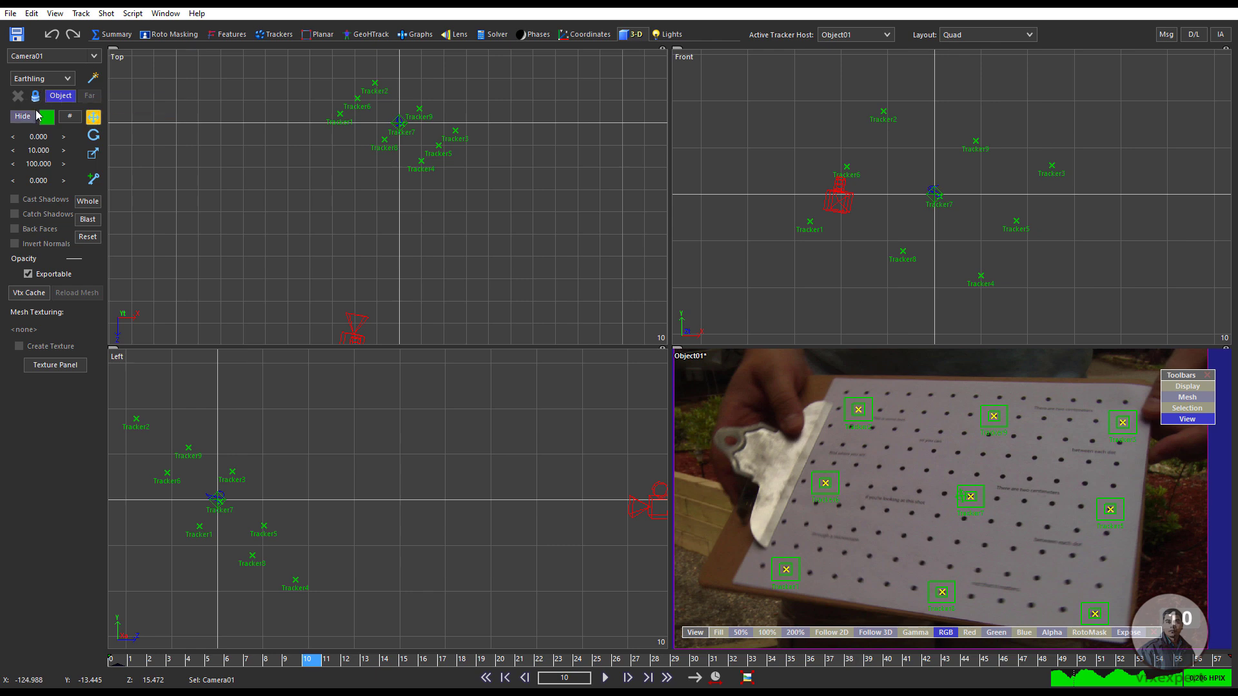
Switch to World coordinates and play and scrub the shot to frame 16 to review the solve
{"action": "left_click", "coordinate": [61, 96]}
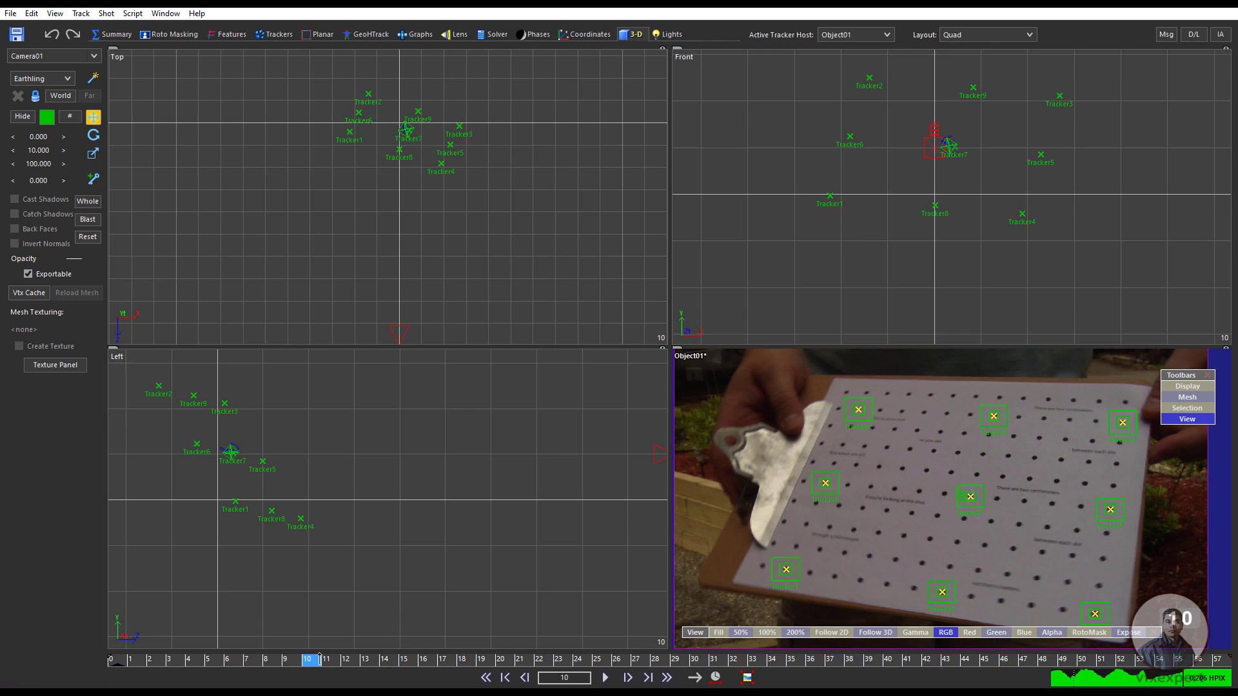
{"action": "left_click", "coordinate": [405, 659]}
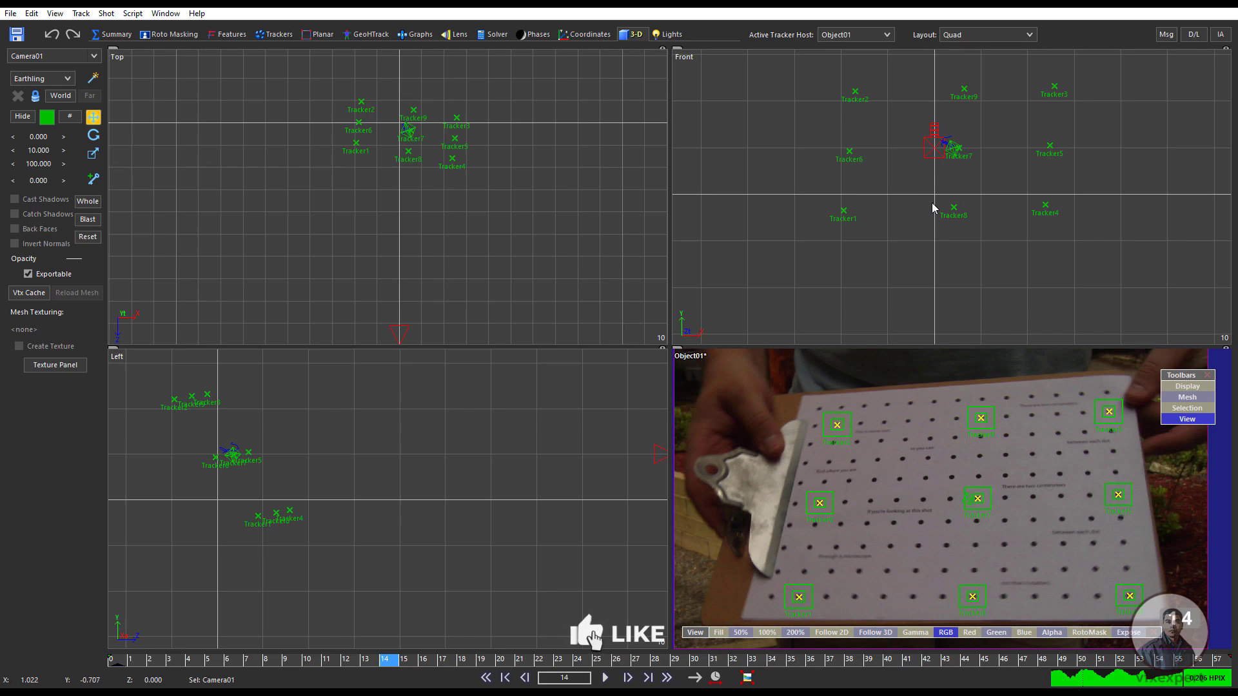
{"action": "left_click", "coordinate": [604, 676]}
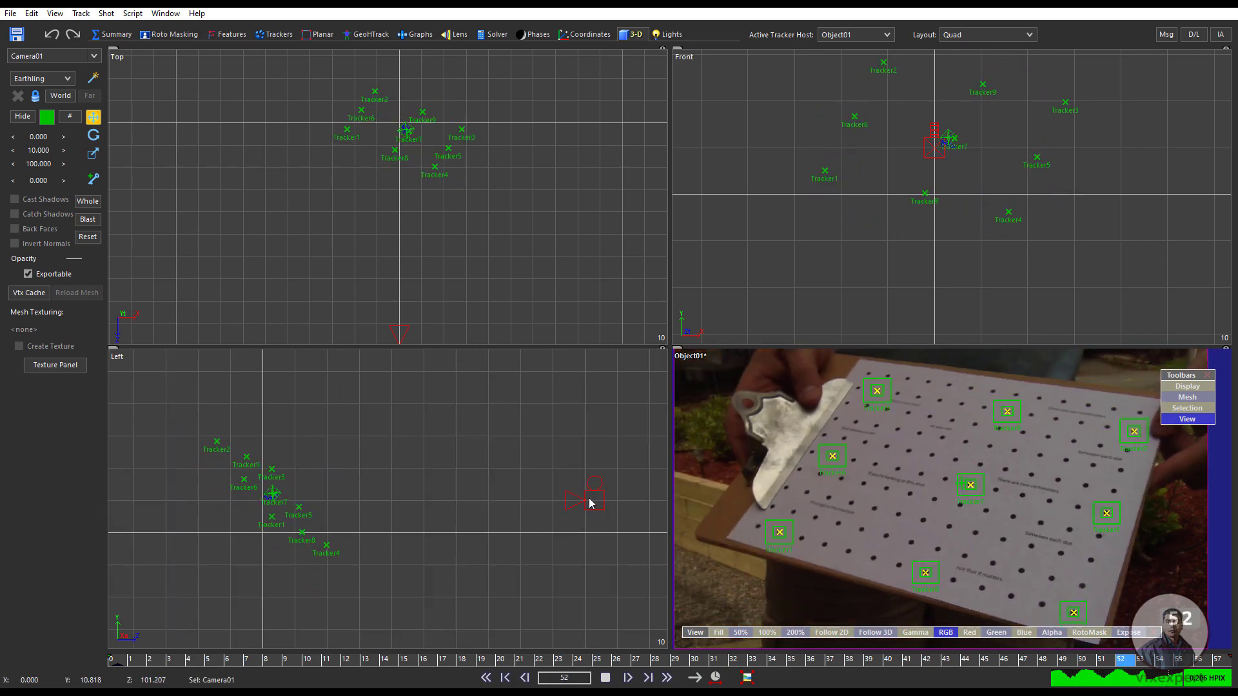
{"action": "left_click", "coordinate": [605, 678]}
{"action": "left_click_drag", "start_coordinate": [537, 661], "coordinate": [429, 617]}
{"action": "scroll", "coordinate": [484, 190], "scroll_direction": "up", "scroll_amount": 3}
{"action": "scroll", "coordinate": [490, 207], "scroll_direction": "down", "scroll_amount": 3}
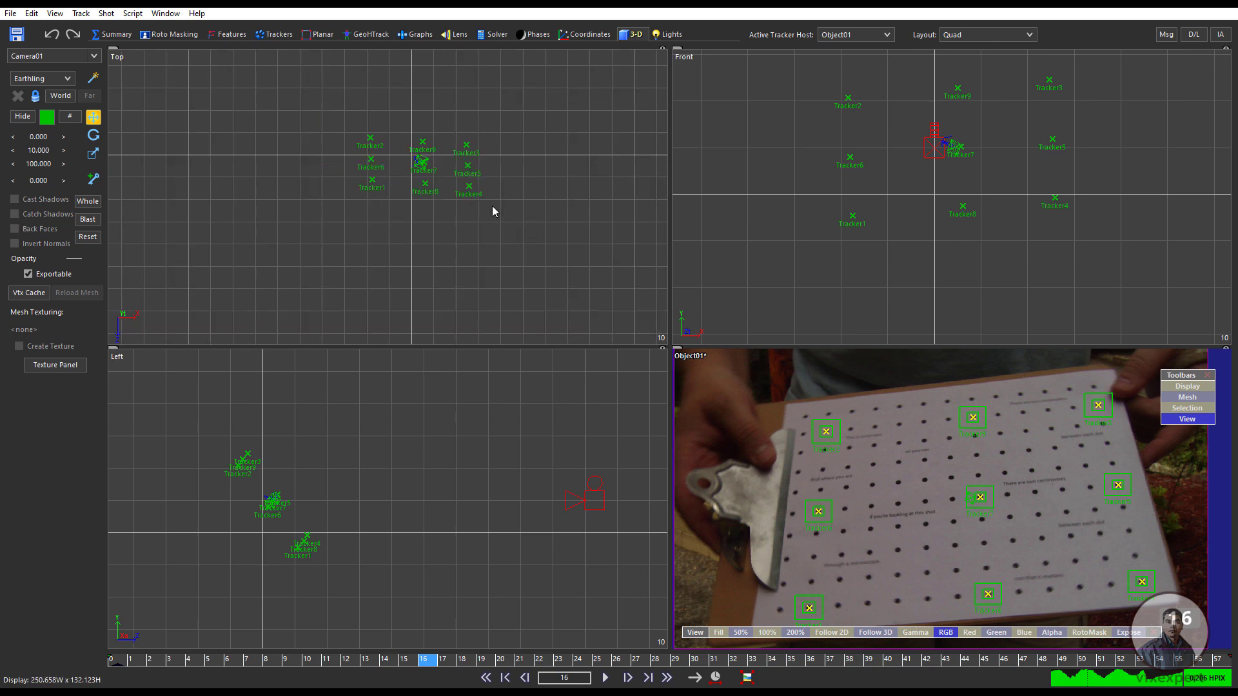
Return the view to Object coordinates and bring up the mesh-type list
{"action": "left_click", "coordinate": [61, 95]}
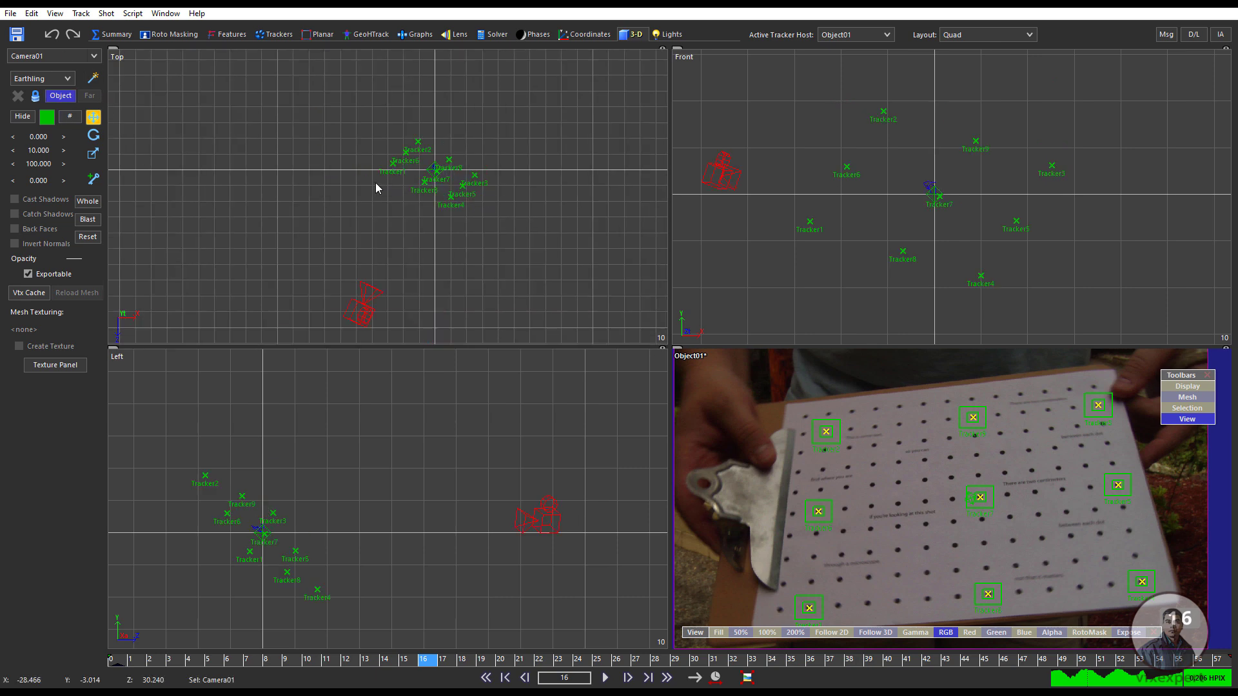
{"action": "scroll", "coordinate": [441, 167], "scroll_direction": "up", "scroll_amount": 3}
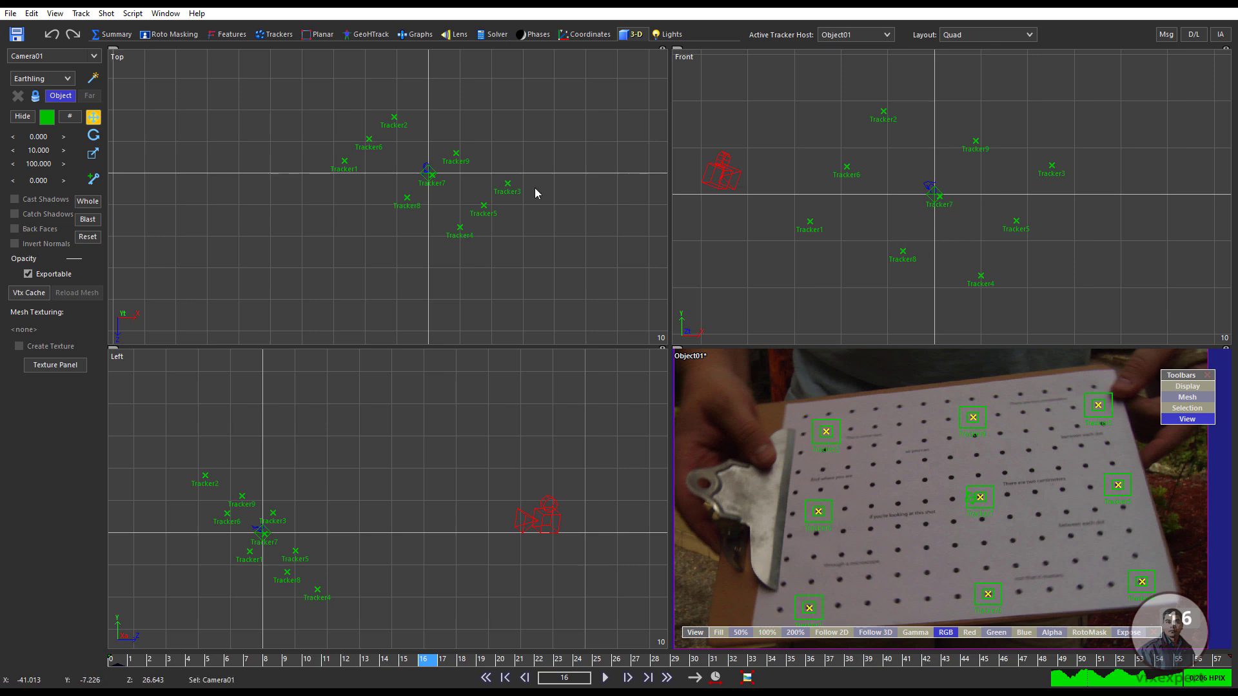
{"action": "scroll", "coordinate": [474, 214], "scroll_direction": "down", "scroll_amount": 3}
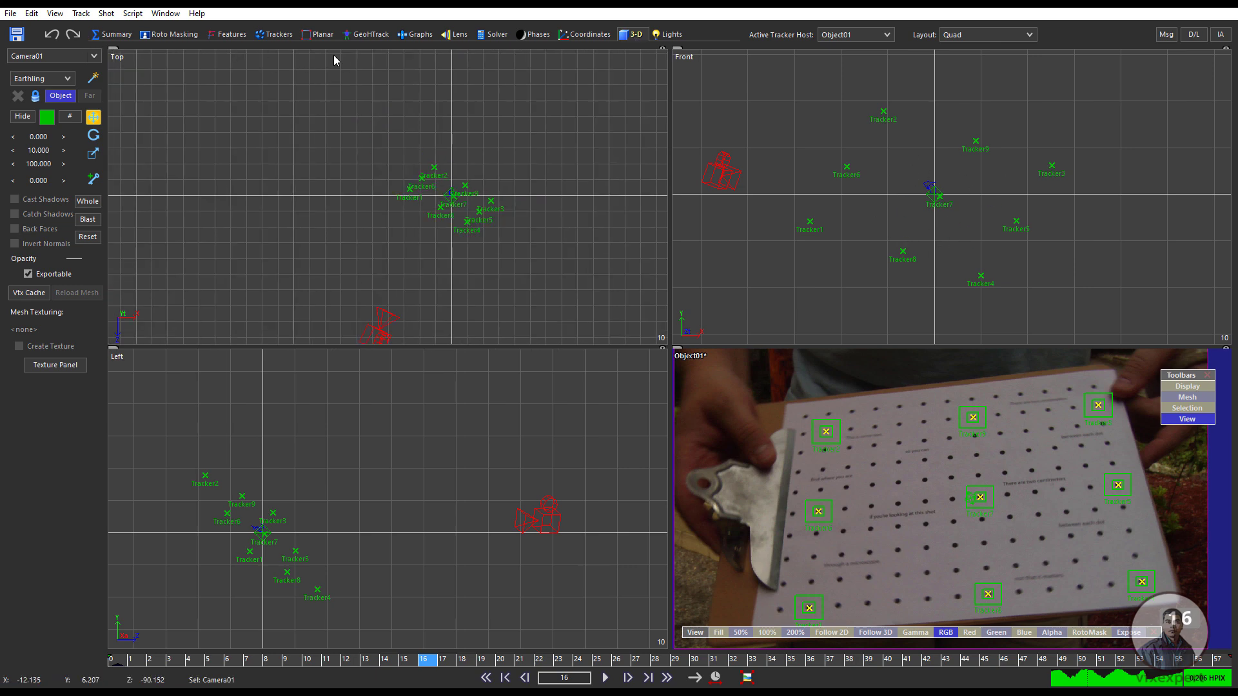
{"action": "left_click", "coordinate": [65, 81]}
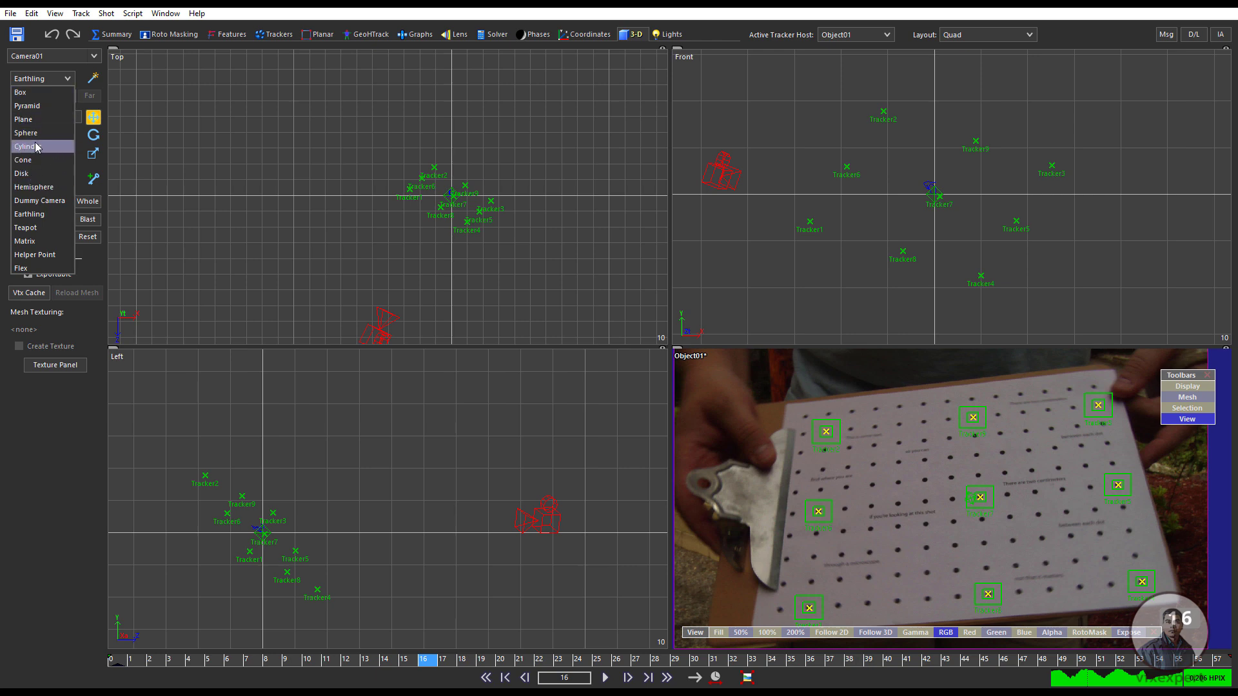
Create Plane01 by dragging a plane over the tracker cluster in the Top view
{"action": "left_click", "coordinate": [35, 120]}
{"action": "left_click_drag", "start_coordinate": [419, 165], "coordinate": [519, 221]}
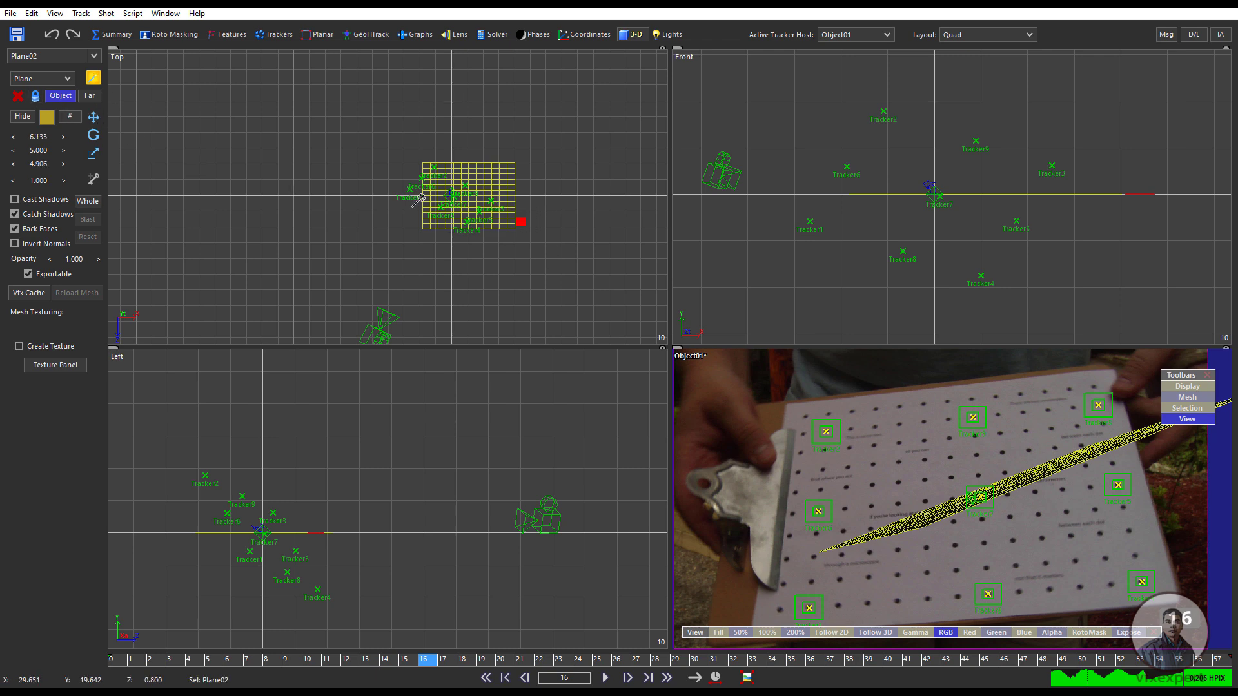
{"action": "left_click", "coordinate": [98, 115]}
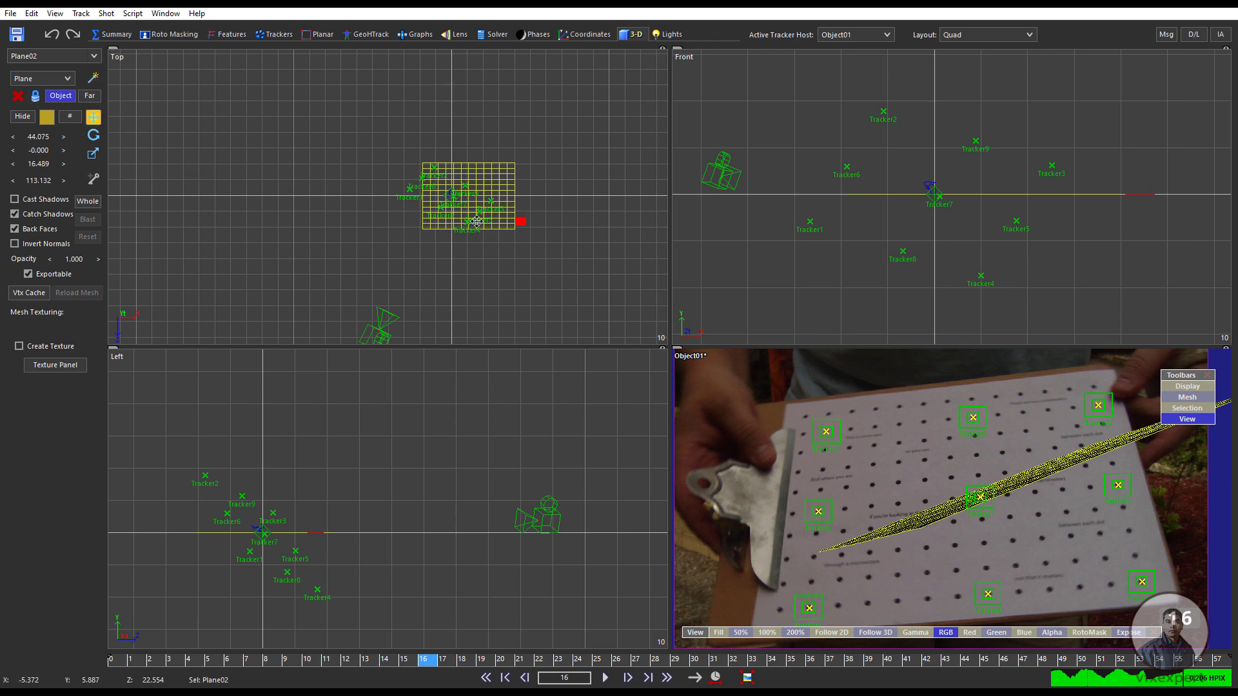
{"action": "left_click", "coordinate": [516, 226]}
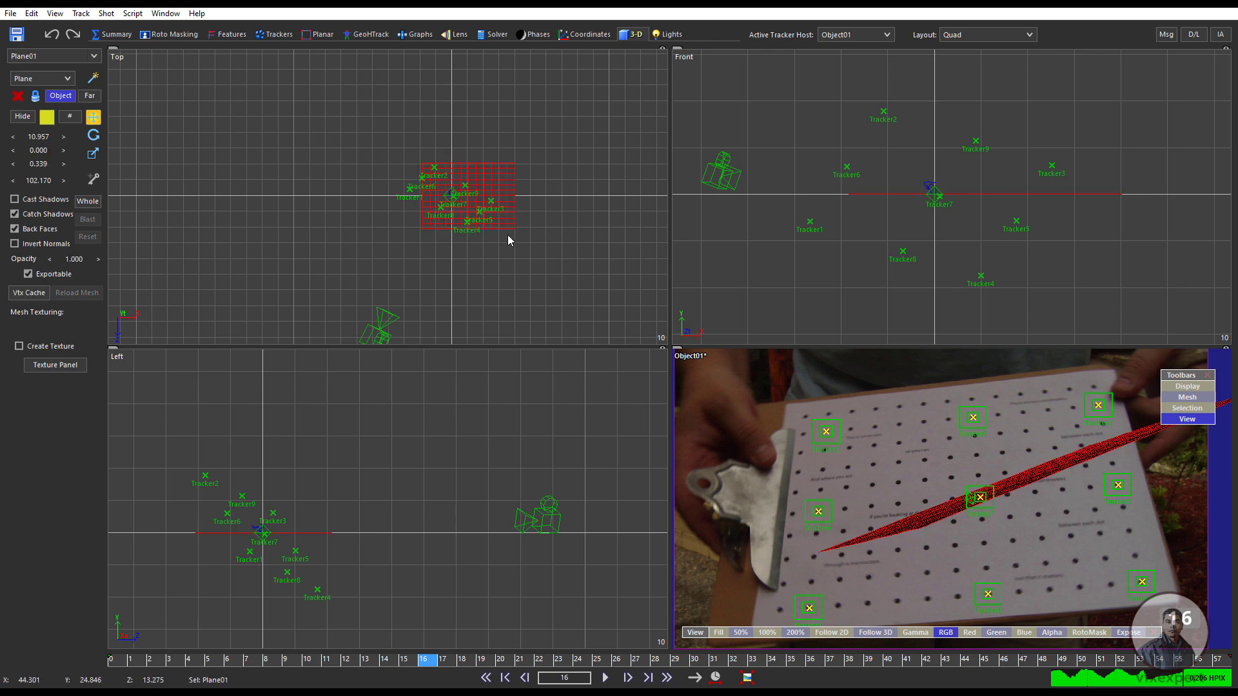
Rotate Plane01 so it lies flat across the clipboard trackers
{"action": "key", "text": "r"}
{"action": "left_click_drag", "start_coordinate": [514, 174], "coordinate": [492, 201]}
{"action": "left_click", "coordinate": [94, 117]}
{"action": "key", "text": "r"}
{"action": "left_click_drag", "start_coordinate": [172, 534], "coordinate": [288, 633]}
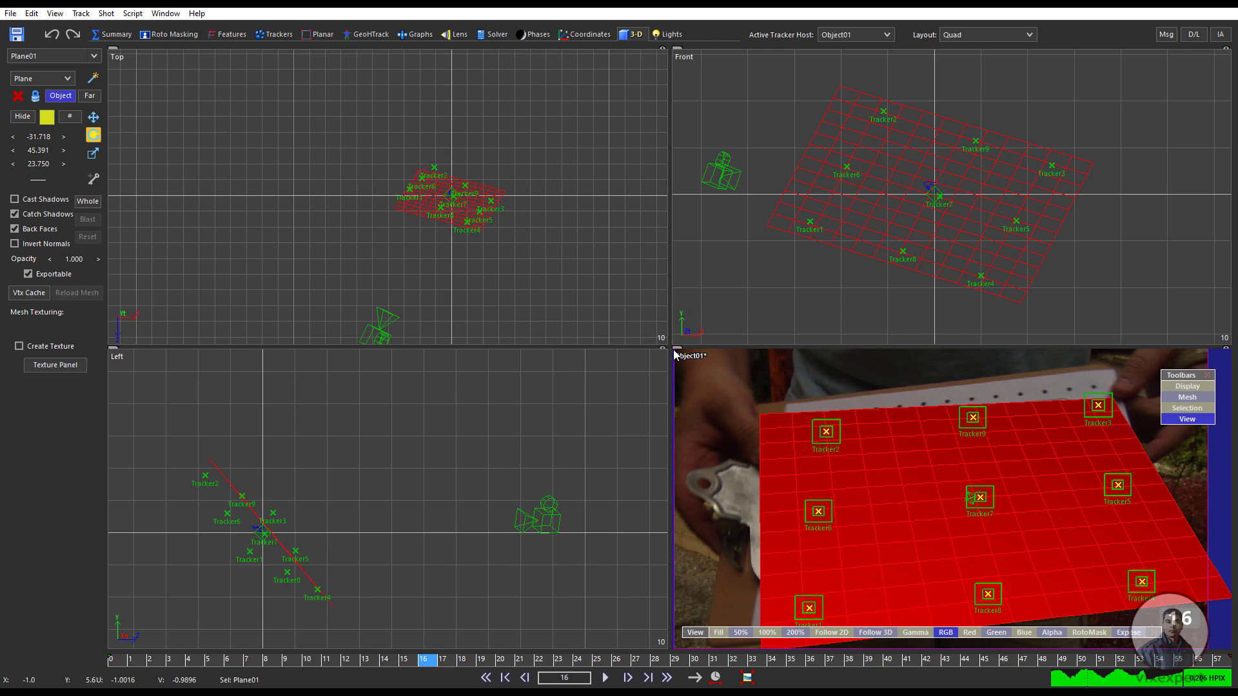
Enlarge the camera view and scrub the shot in World space to check Plane01 on the clipboard
{"action": "left_click_drag", "start_coordinate": [672, 350], "coordinate": [611, 272]}
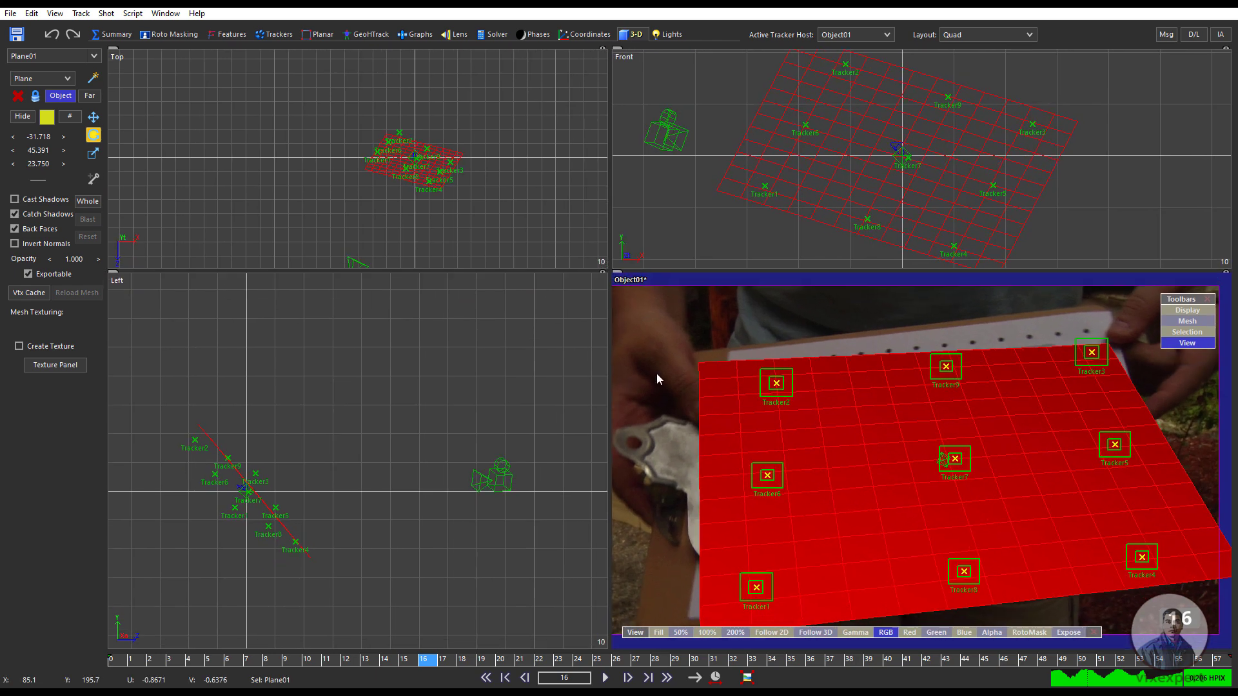
{"action": "left_click_drag", "start_coordinate": [441, 658], "coordinate": [509, 658]}
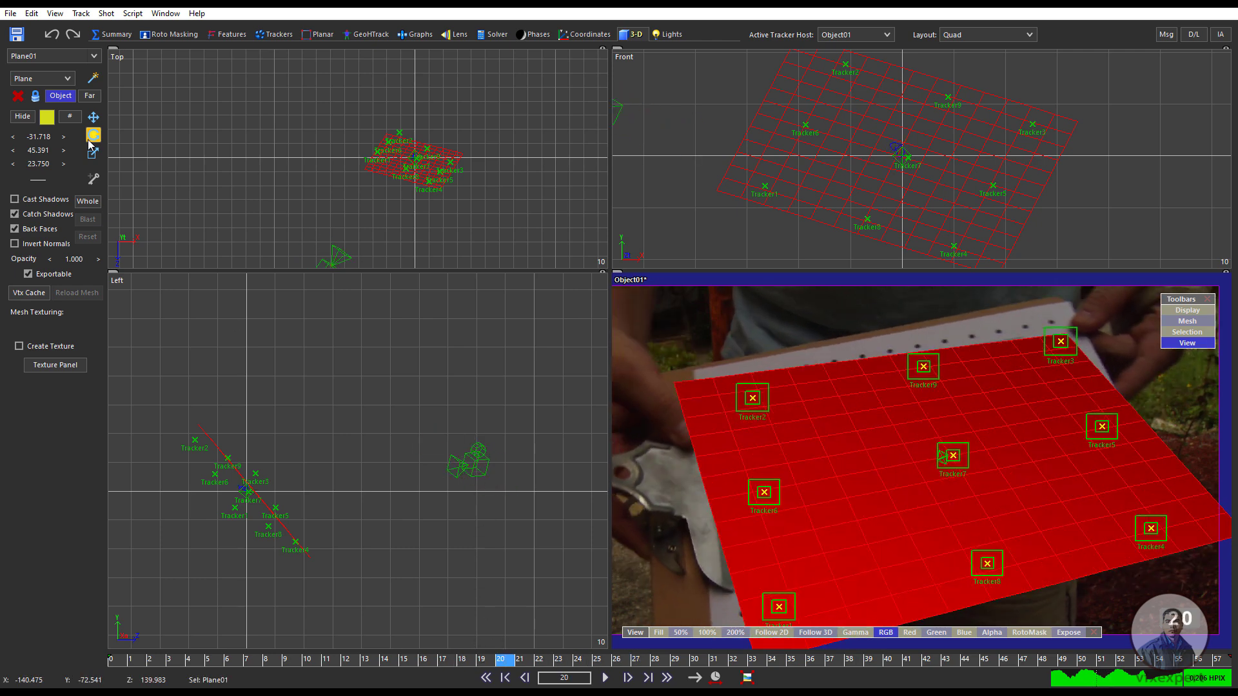
{"action": "left_click", "coordinate": [61, 95]}
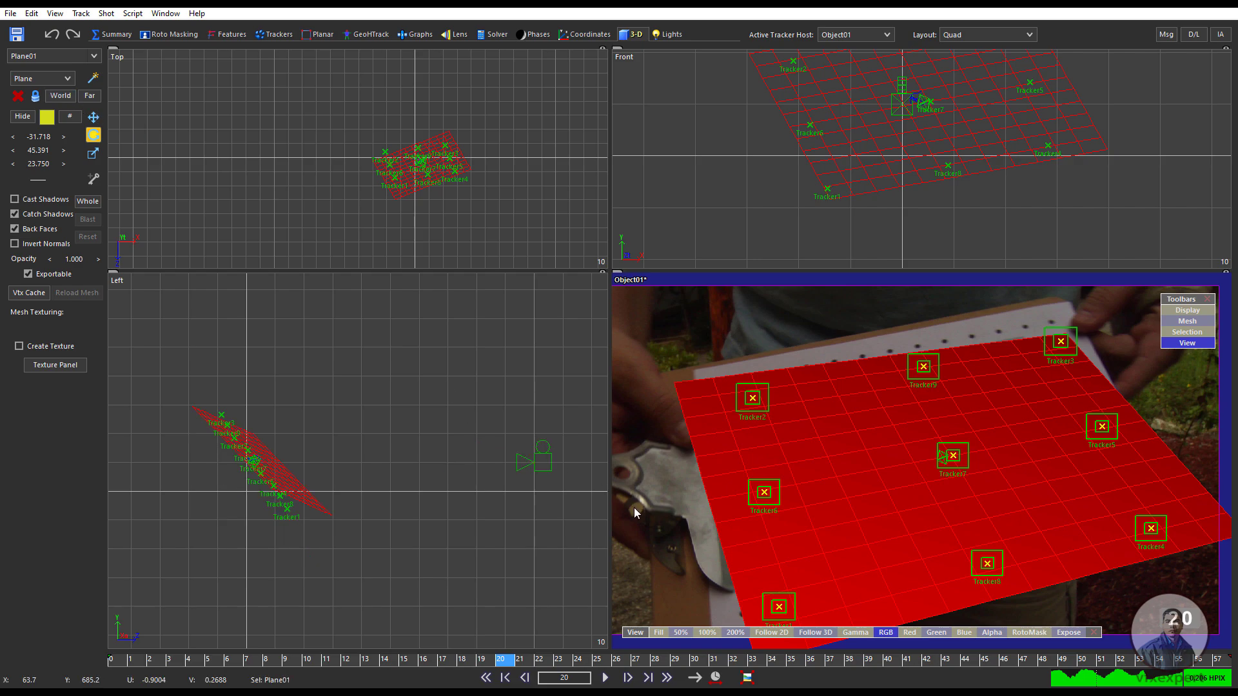
{"action": "left_click_drag", "start_coordinate": [509, 659], "coordinate": [539, 659]}
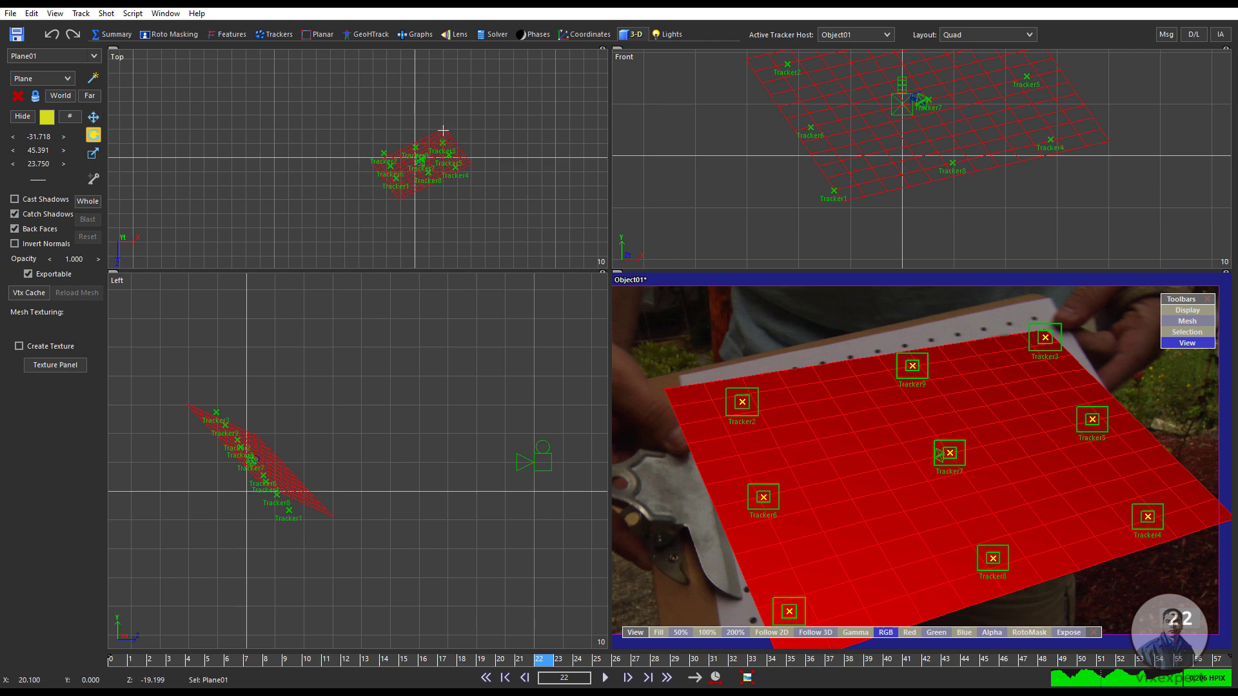
Drop Plane01's subdivisions to 1 and scrub the shot to check the single quad
{"action": "left_click", "coordinate": [70, 116]}
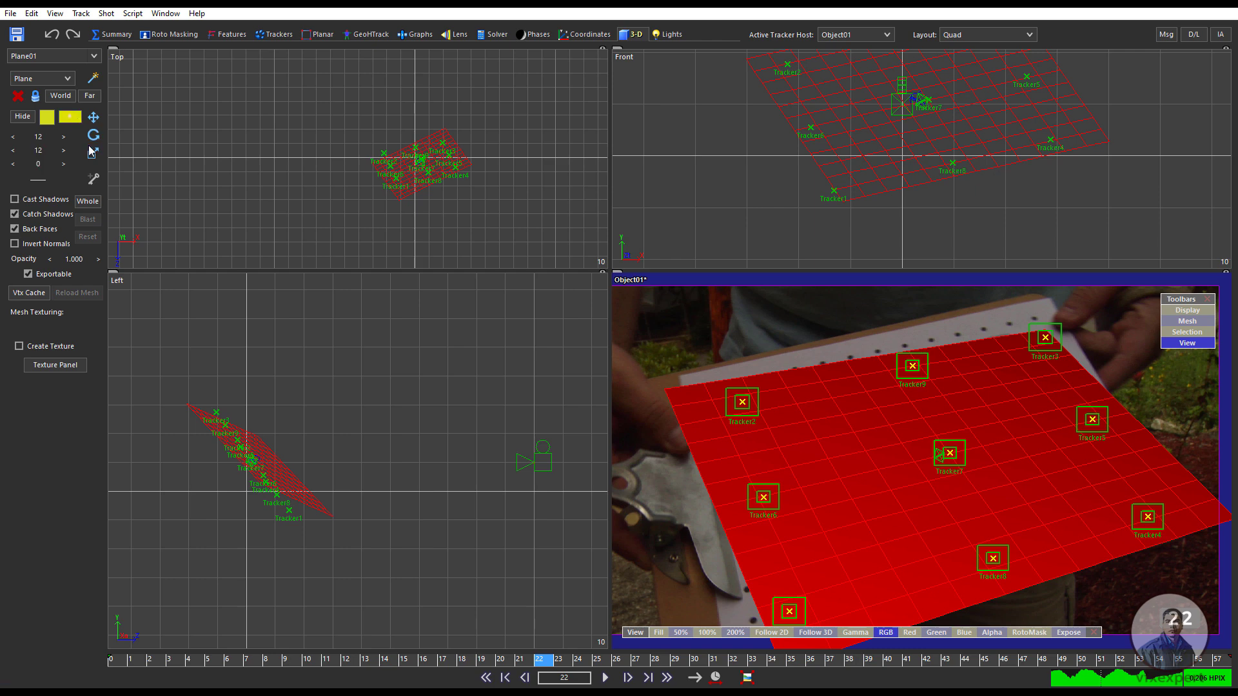
{"action": "left_click_drag", "start_coordinate": [40, 155], "coordinate": [46, 138]}
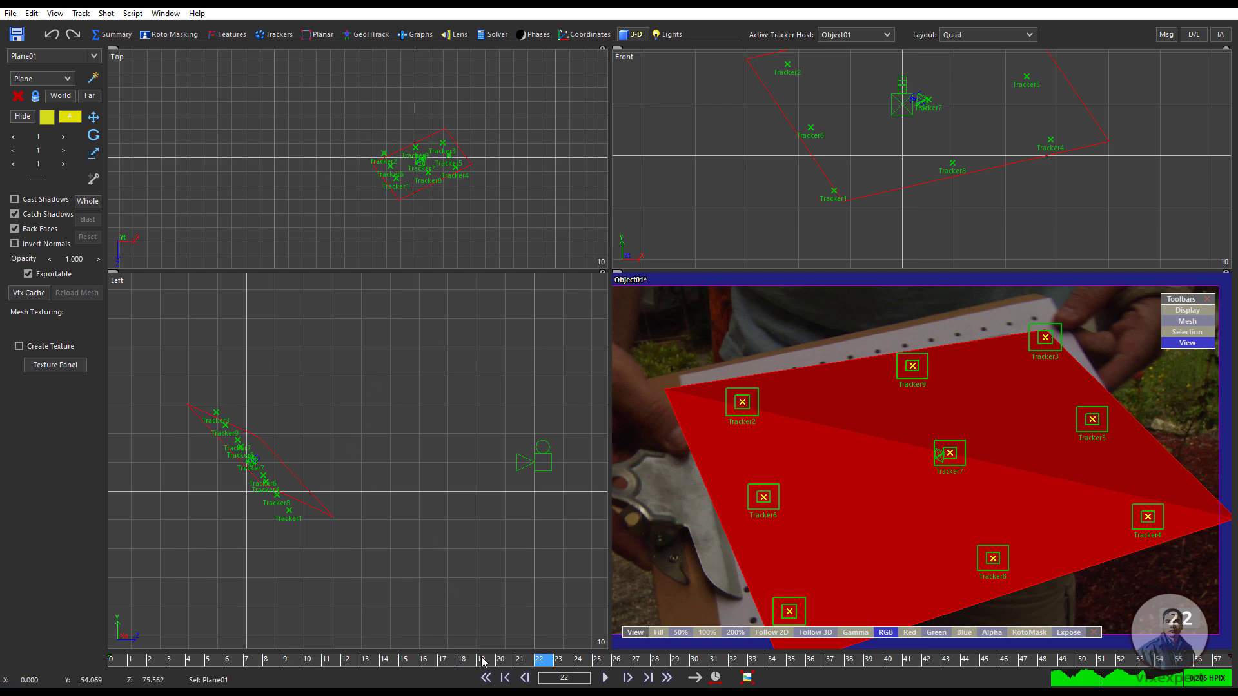
{"action": "left_click_drag", "start_coordinate": [546, 661], "coordinate": [382, 656]}
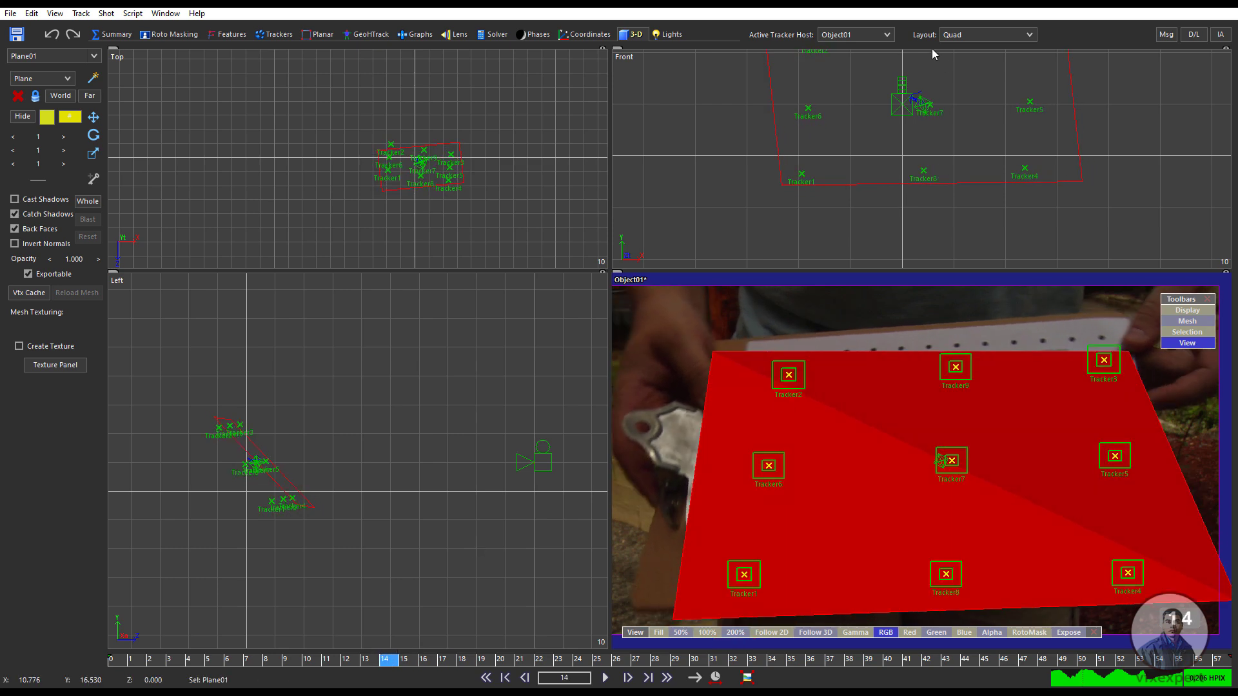
{"action": "left_click", "coordinate": [967, 37]}
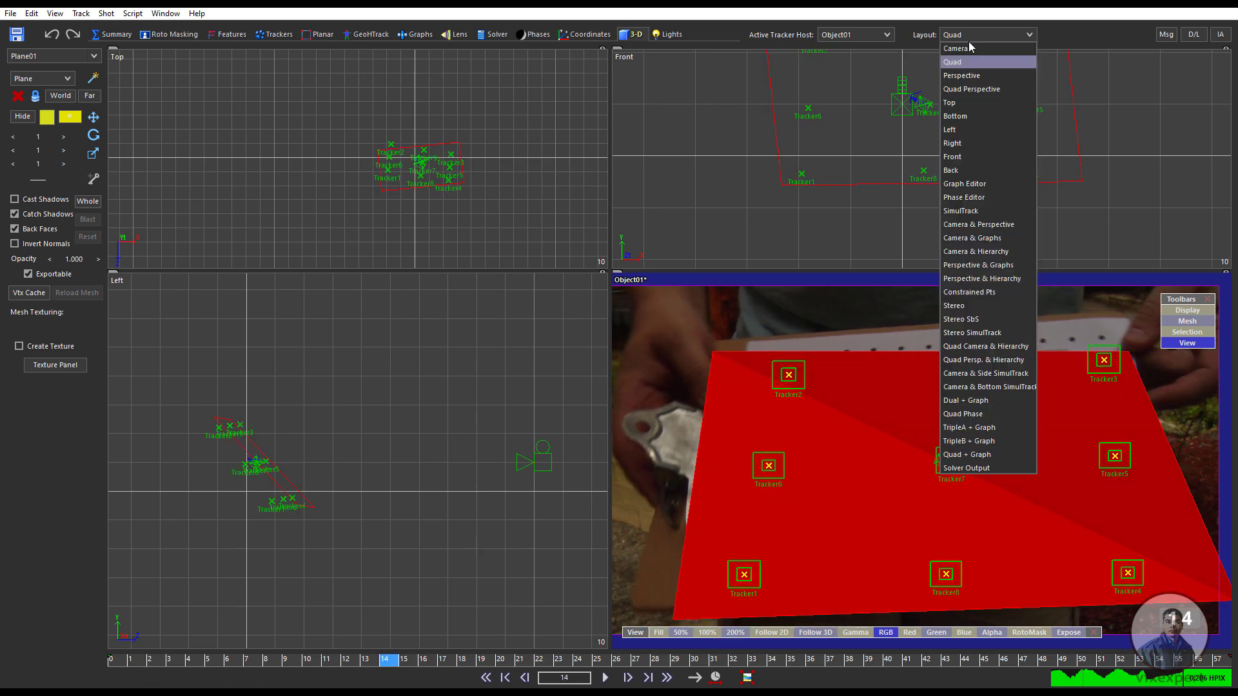
Switch to the Camera & Perspective layout and lock the perspective view to the tracked camera
{"action": "left_click", "coordinate": [980, 226]}
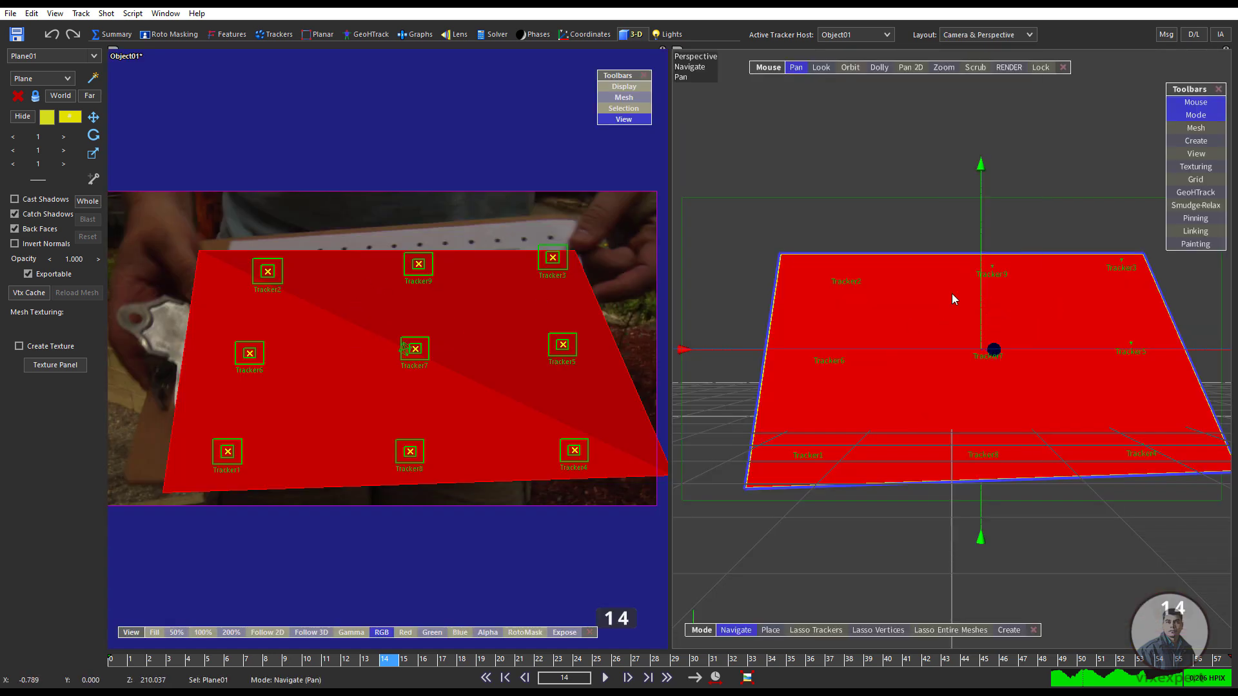
{"action": "left_click", "coordinate": [1039, 67]}
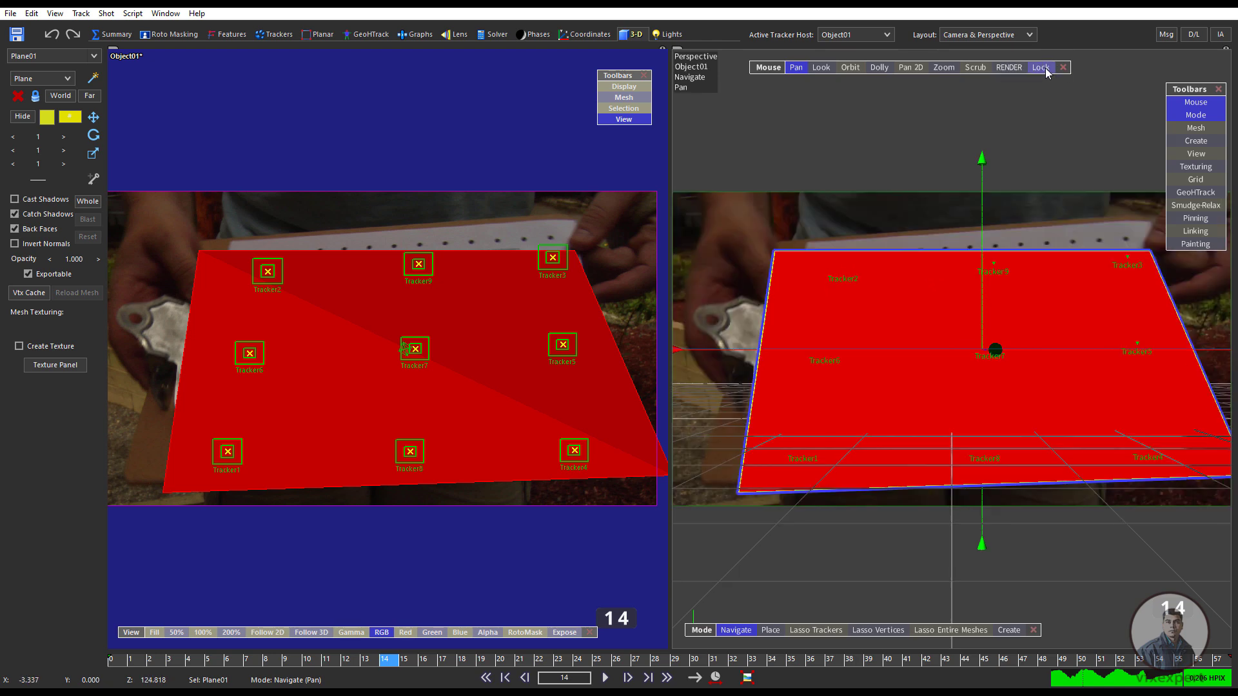
{"action": "right_click", "coordinate": [932, 294]}
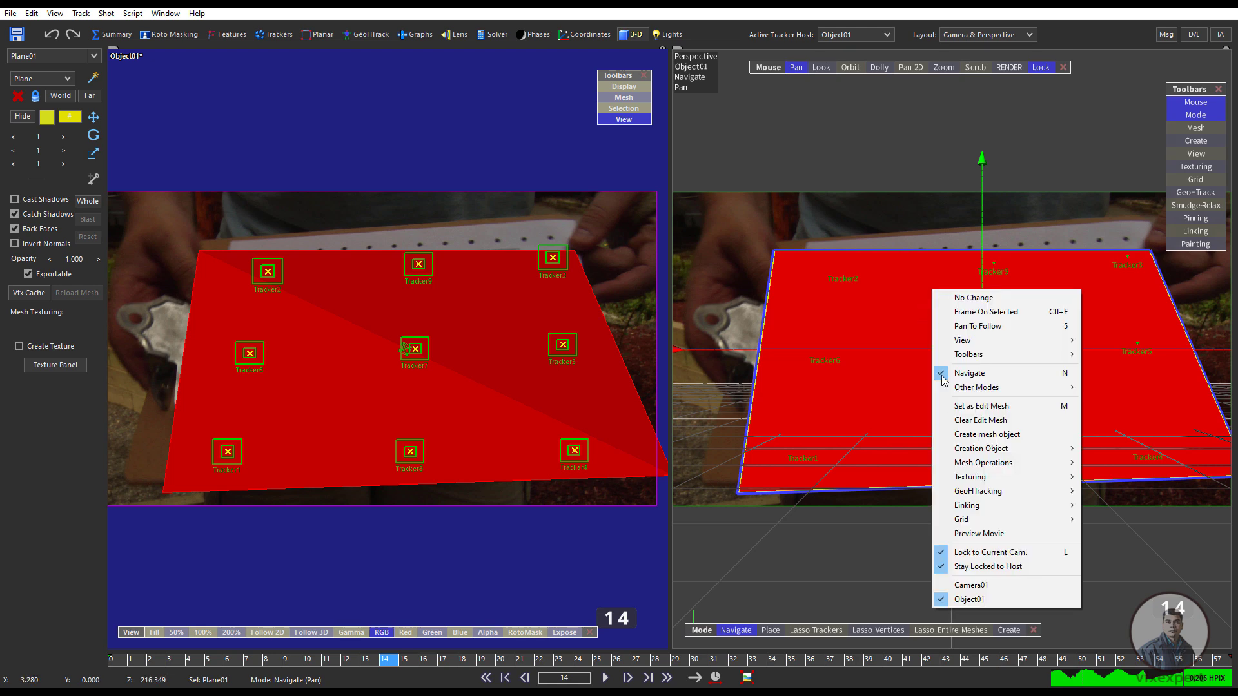
Set Plane01 as the edit mesh, pan to frame it, and enable Lasso Vertices
{"action": "left_click", "coordinate": [1002, 406]}
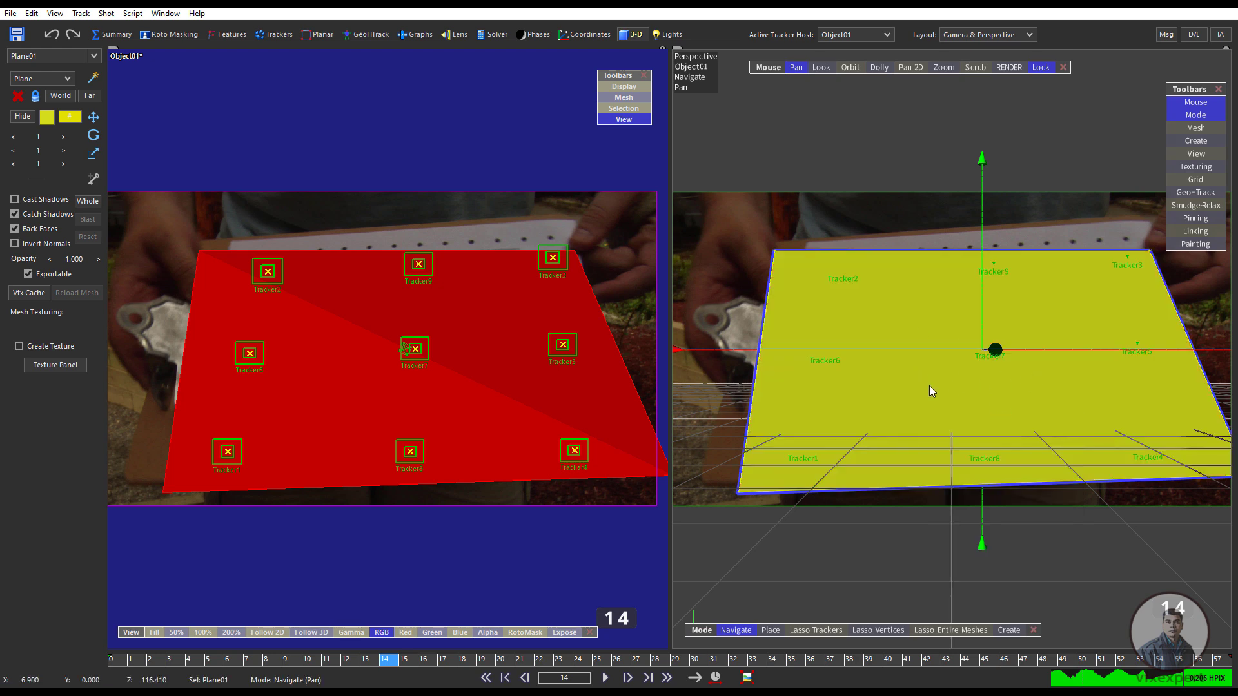
{"action": "left_click", "coordinate": [914, 72]}
{"action": "left_click_drag", "start_coordinate": [914, 83], "coordinate": [878, 60]}
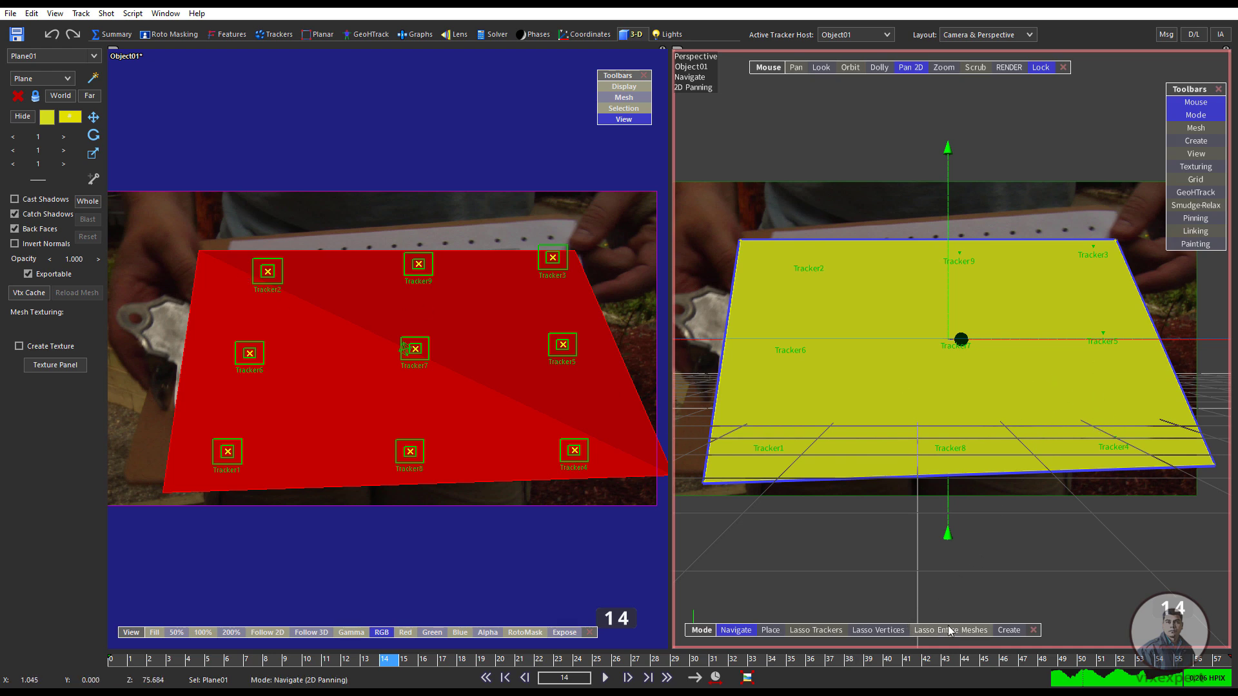
{"action": "left_click", "coordinate": [881, 635]}
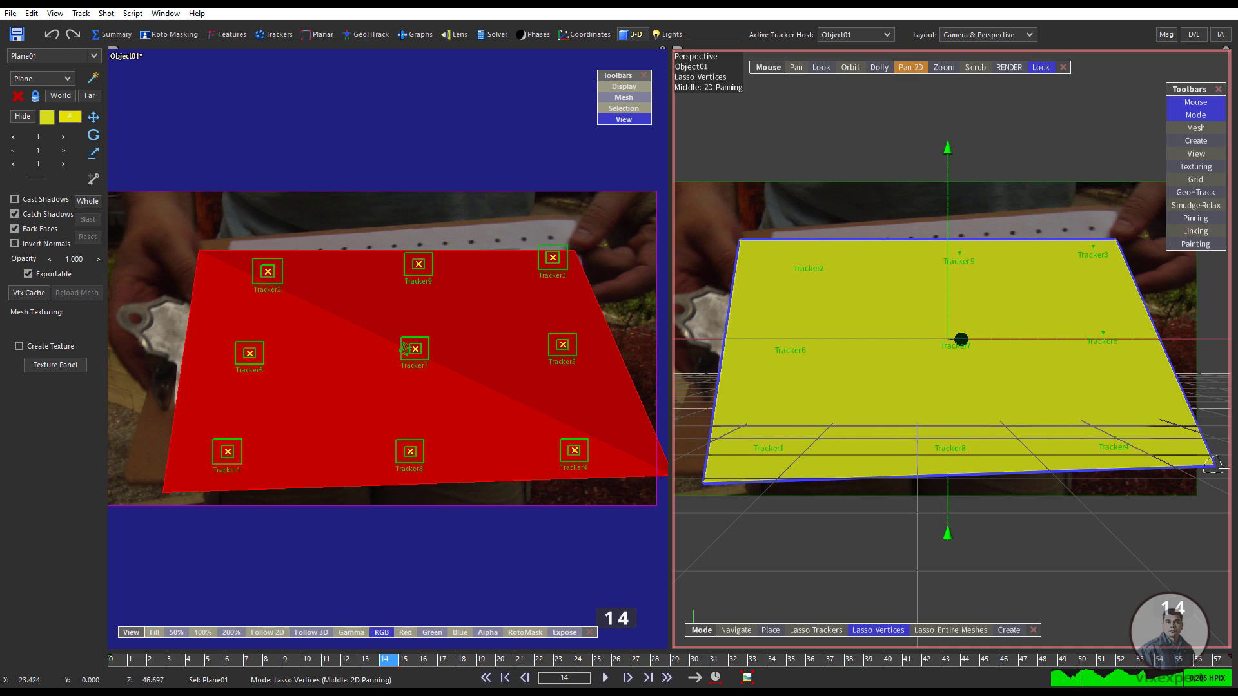
Link the bottom-right corner vertex to Tracker4 and the top-right vertex to Tracker3
{"action": "left_click", "coordinate": [569, 455]}
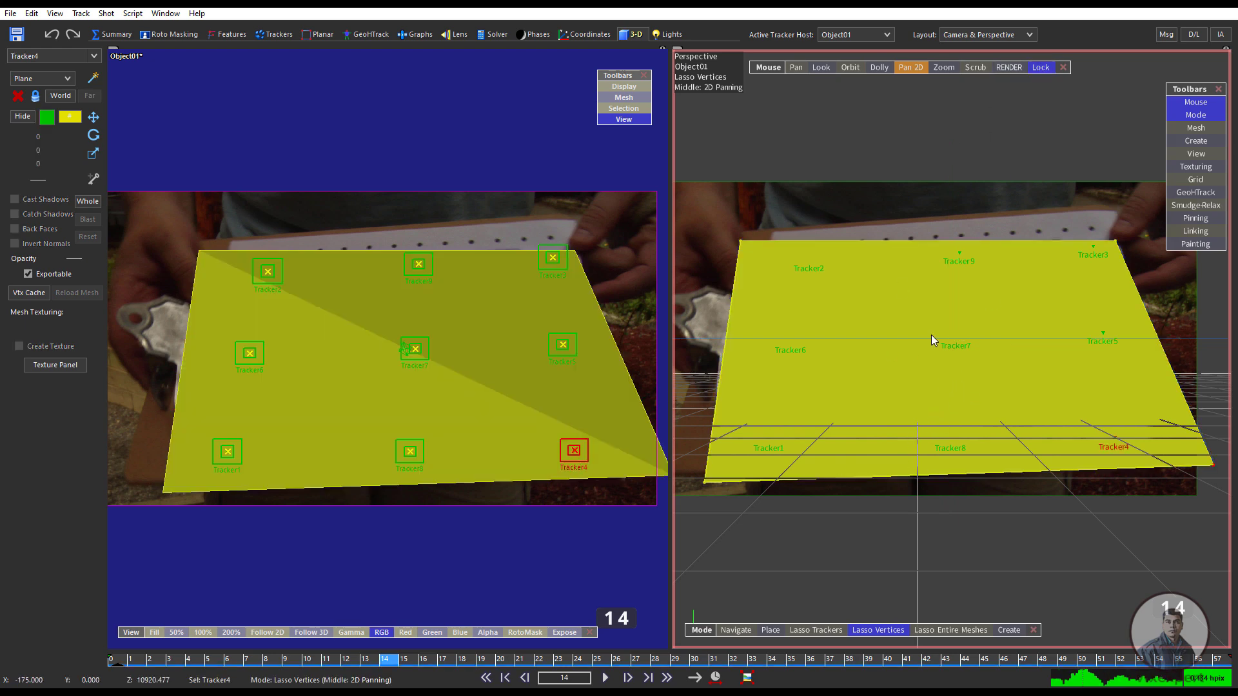
{"action": "right_click", "coordinate": [903, 381]}
{"action": "mouse_move", "coordinate": [951, 283]}
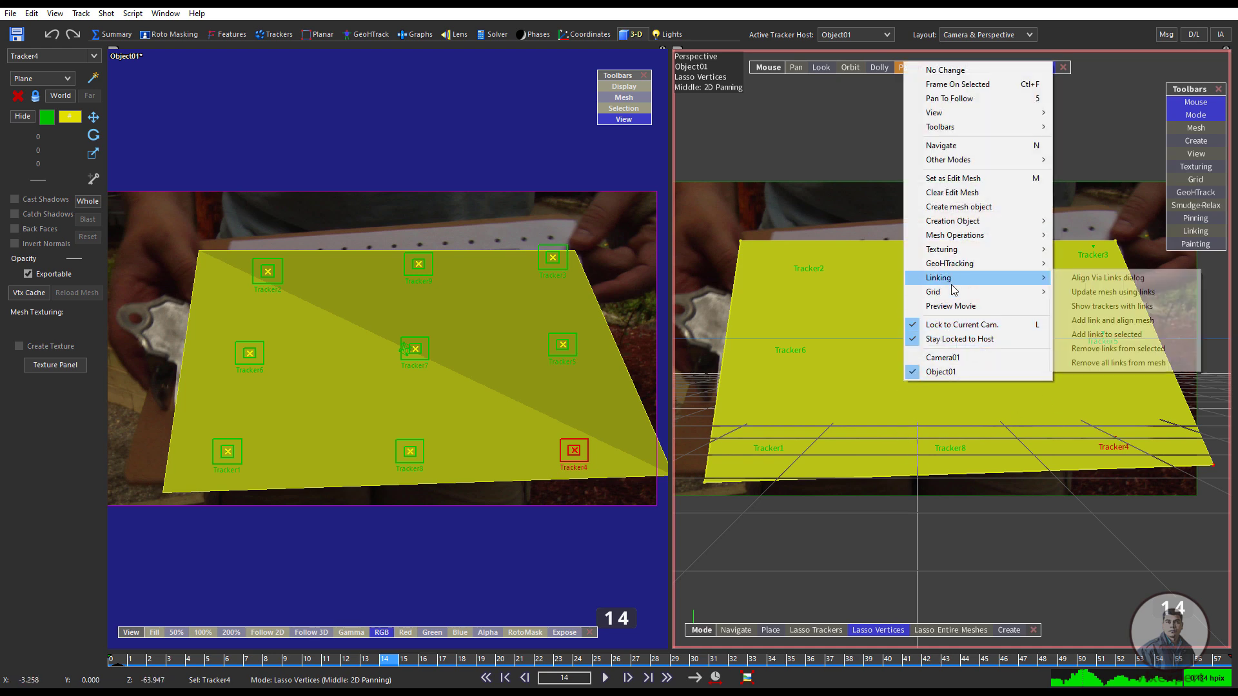
{"action": "left_click", "coordinate": [1120, 335]}
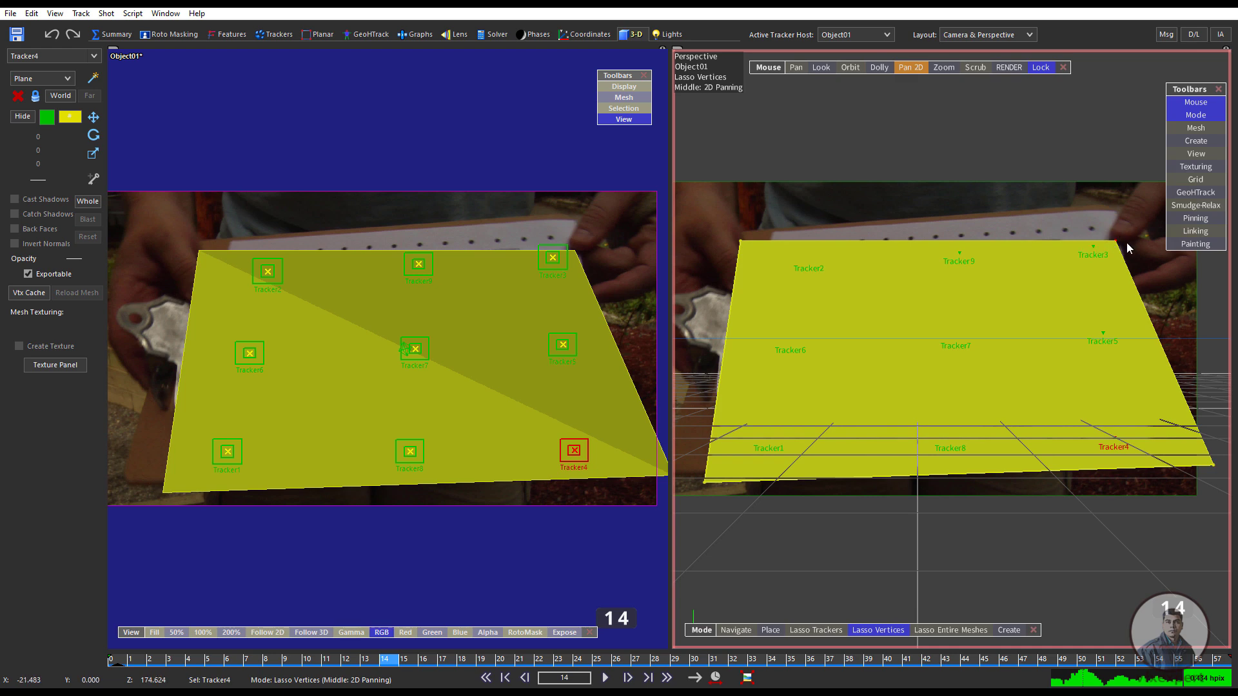
{"action": "left_click", "coordinate": [551, 263]}
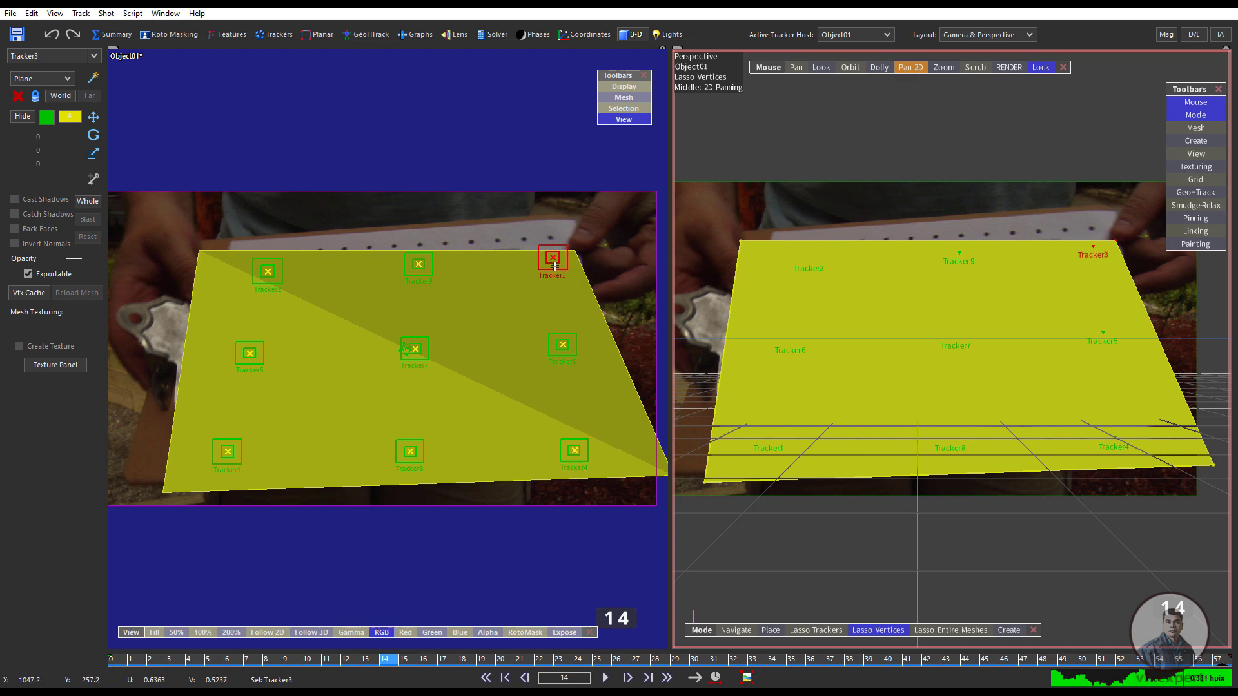
{"action": "right_click", "coordinate": [1029, 272]}
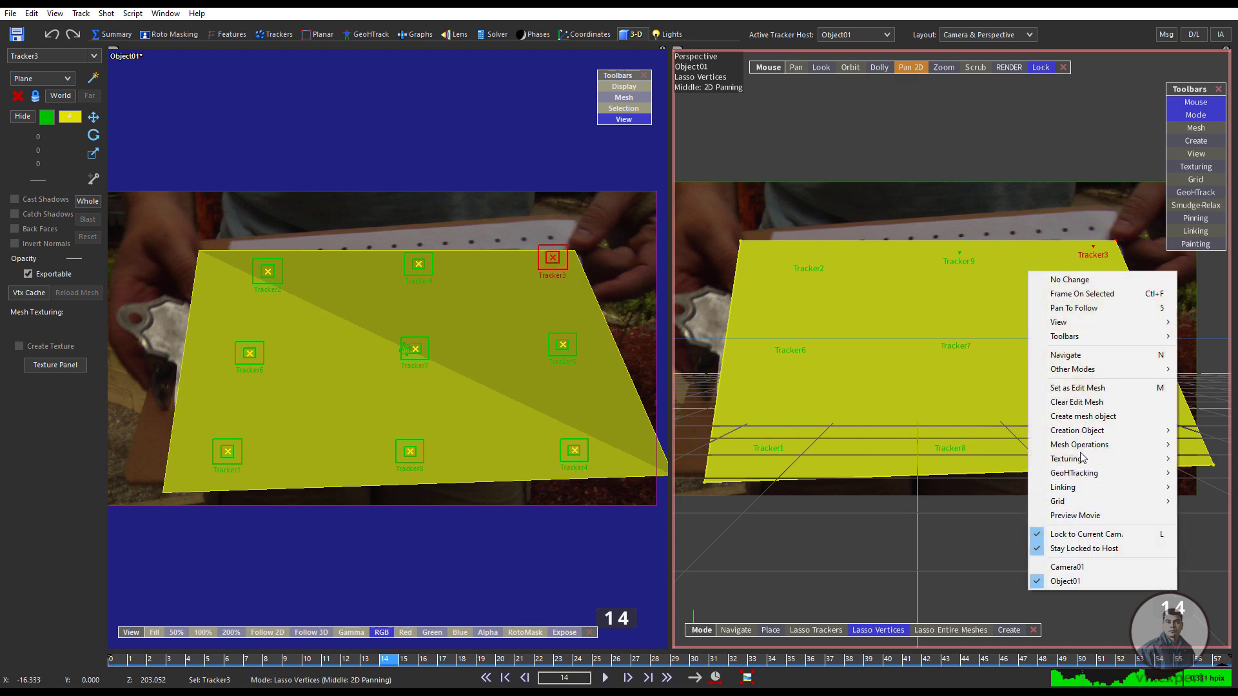
{"action": "mouse_move", "coordinate": [1075, 493]}
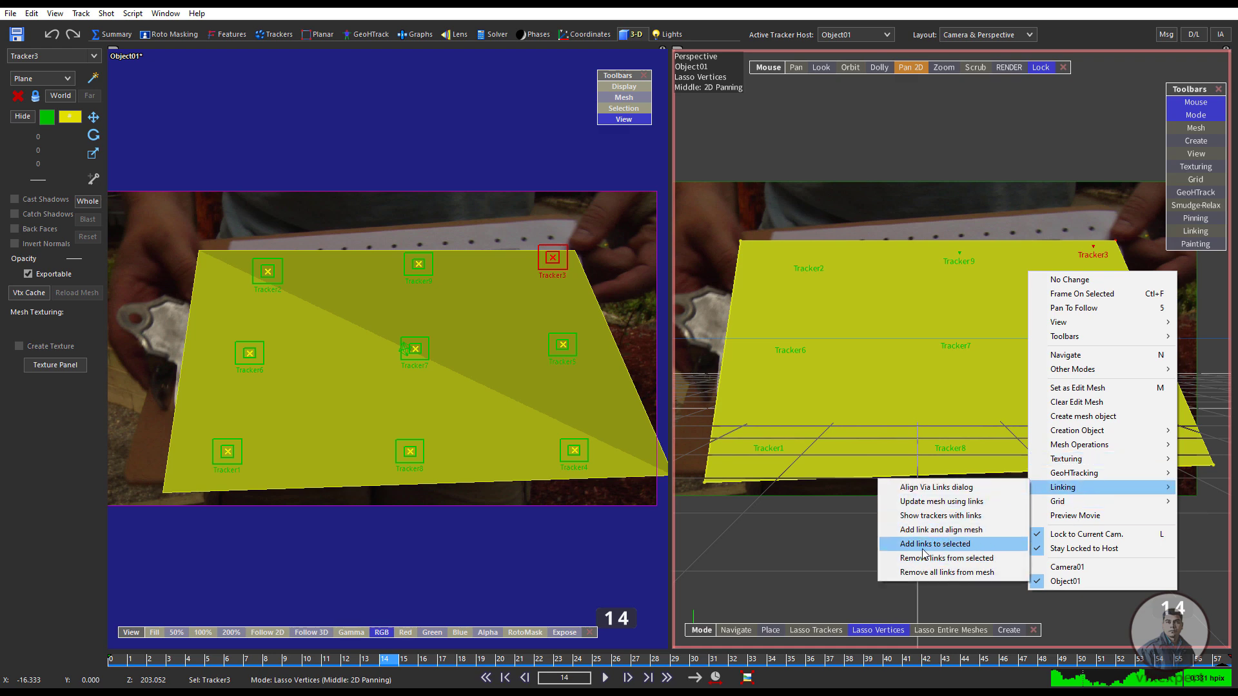
{"action": "left_click", "coordinate": [943, 546]}
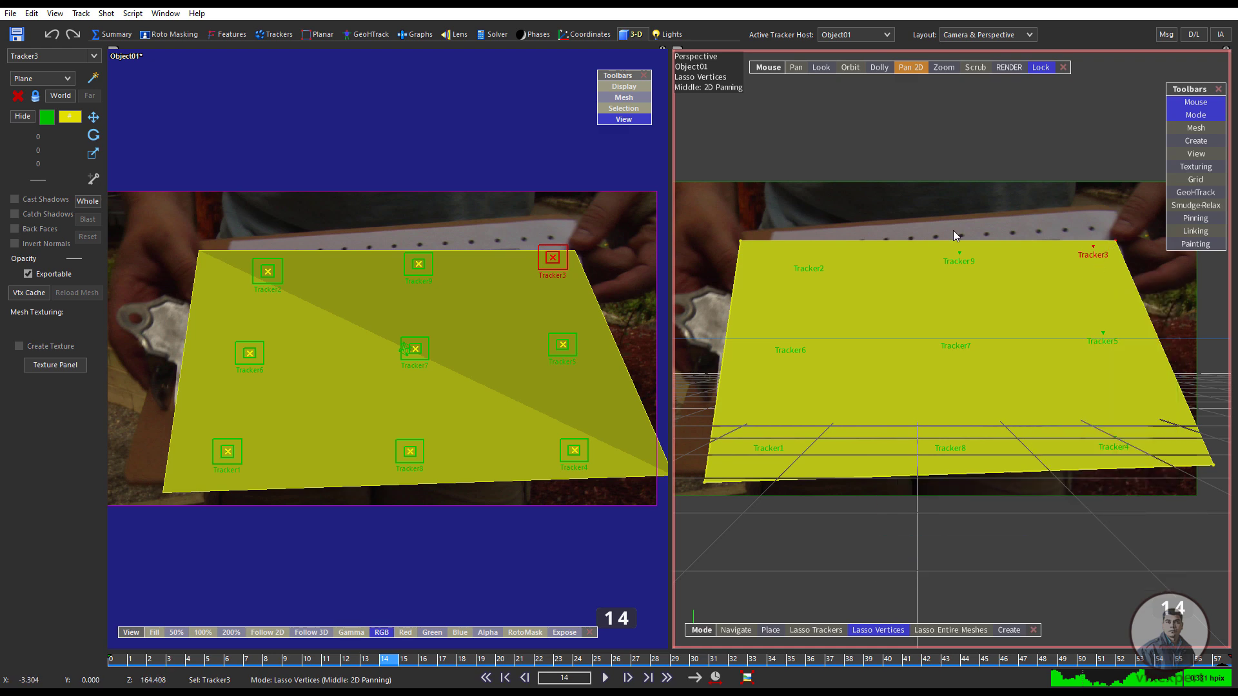
Link the top-left corner vertex to Tracker2 and the bottom-left vertex to Tracker1
{"action": "left_click_drag", "start_coordinate": [743, 229], "coordinate": [753, 248]}
{"action": "left_click", "coordinate": [267, 271]}
{"action": "right_click", "coordinate": [810, 293]}
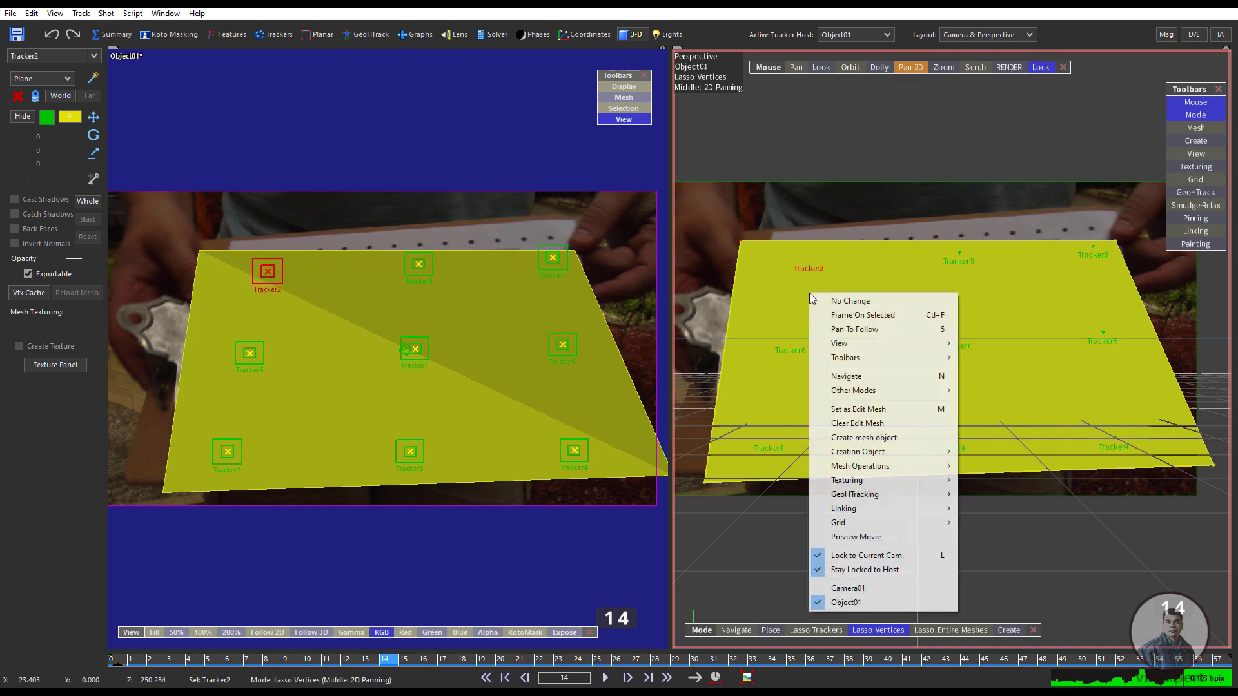
{"action": "mouse_move", "coordinate": [859, 513]}
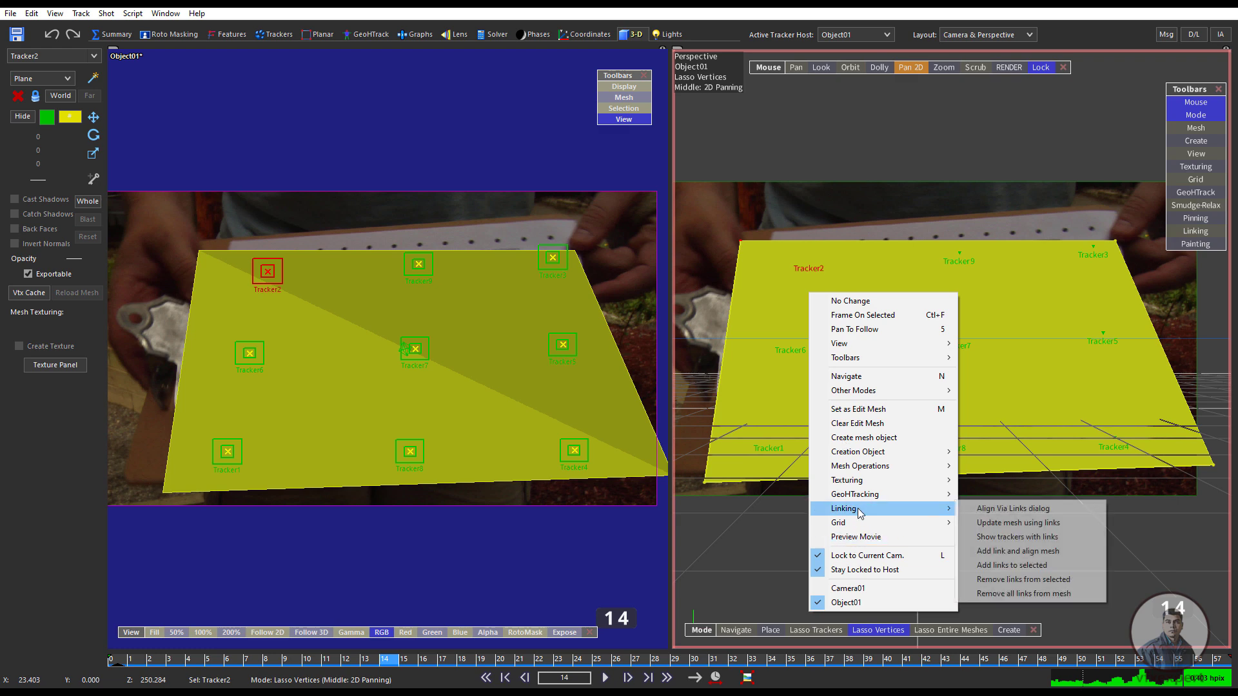
{"action": "left_click", "coordinate": [1019, 571]}
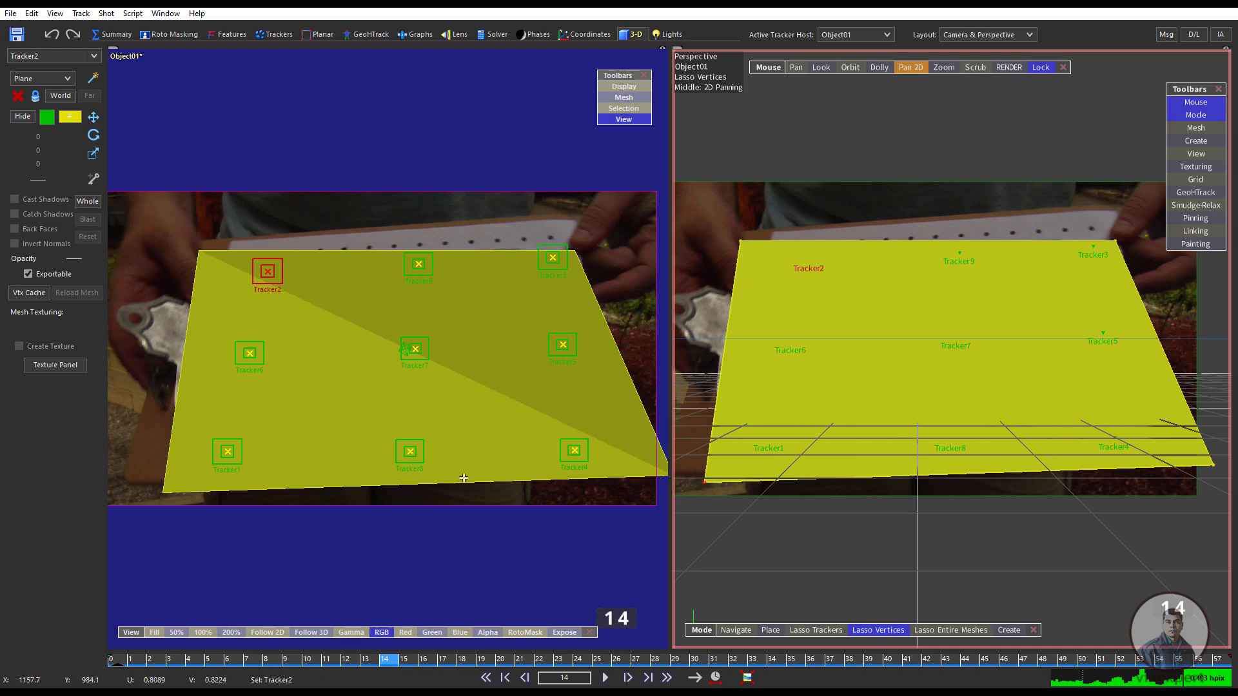
{"action": "left_click", "coordinate": [235, 444]}
{"action": "right_click", "coordinate": [737, 472]}
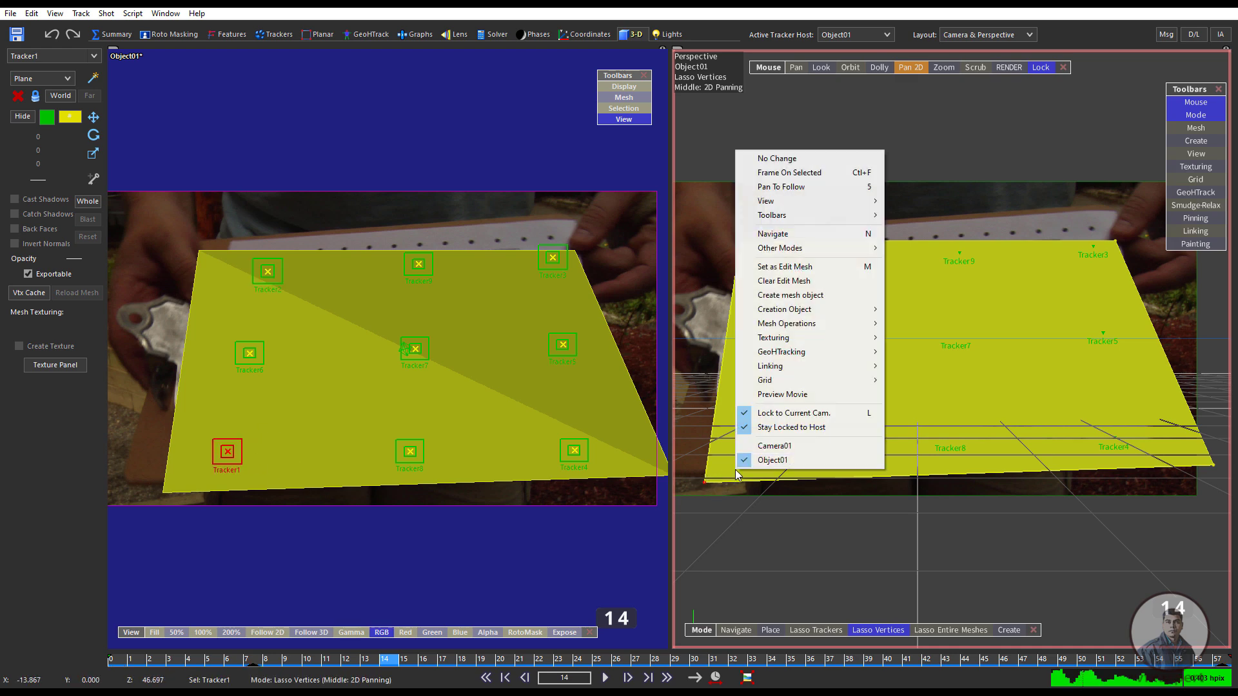
{"action": "mouse_move", "coordinate": [791, 371]}
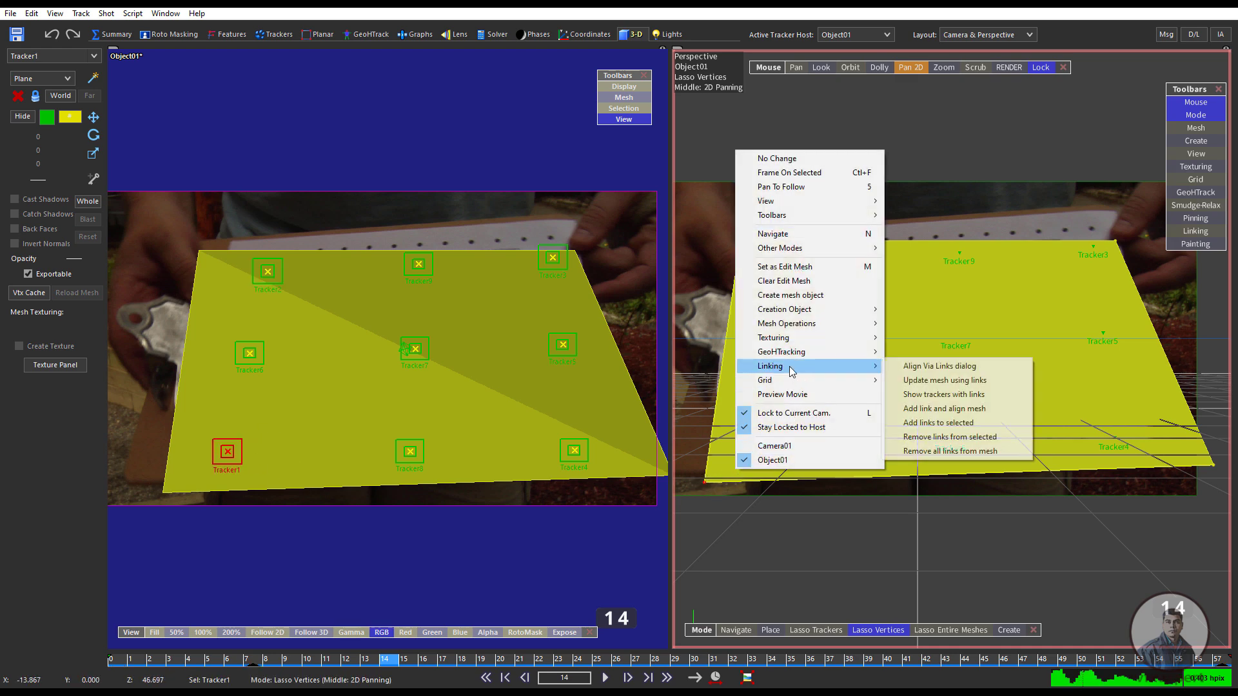
{"action": "left_click", "coordinate": [945, 427]}
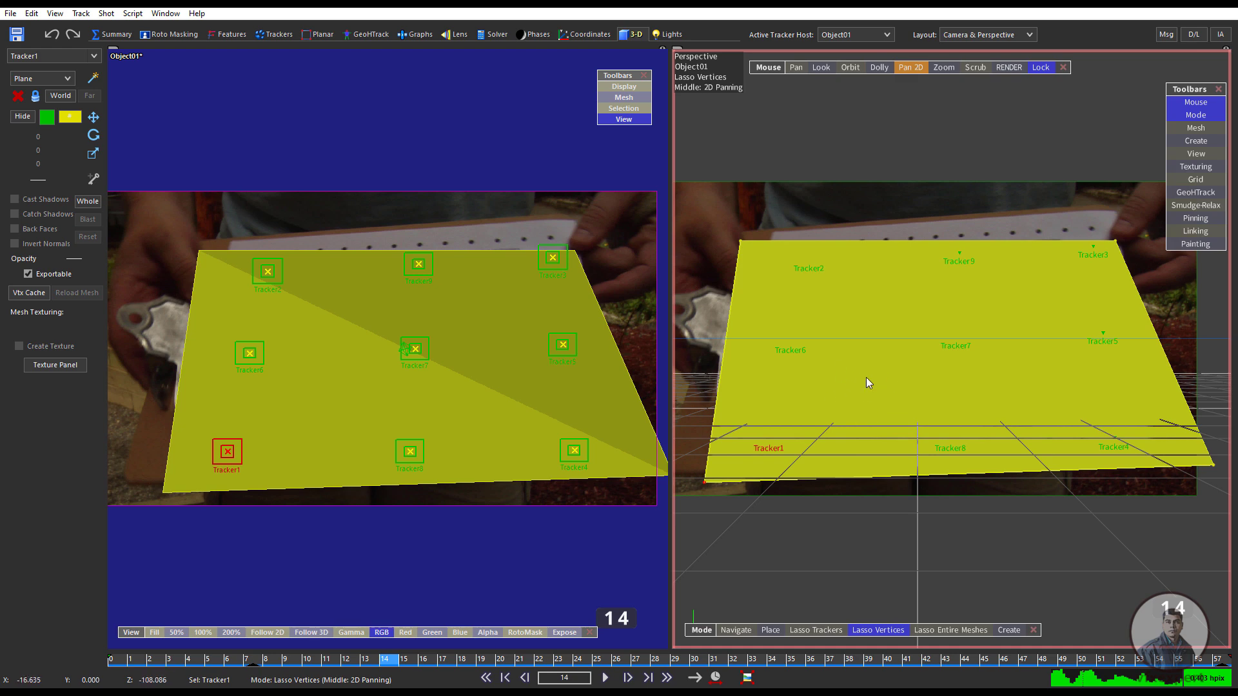
Run Linking > Align Via Links with OK, then scrub back to verify the plane fits
{"action": "right_click", "coordinate": [829, 372]}
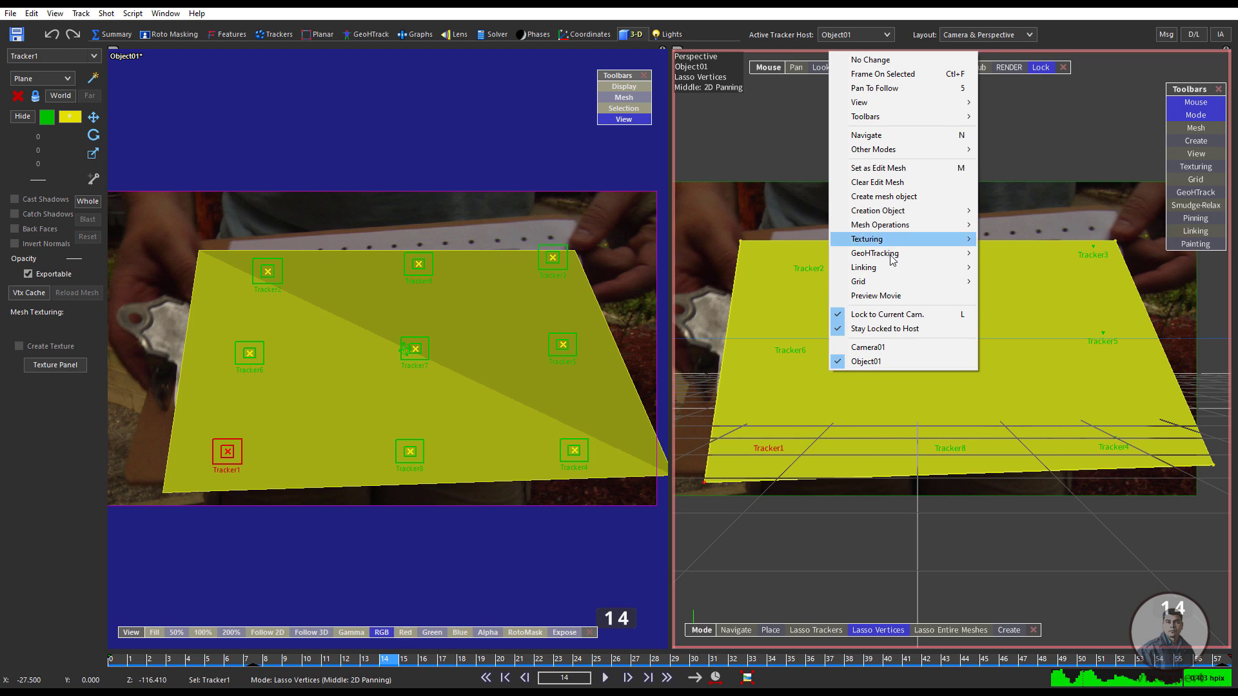
{"action": "mouse_move", "coordinate": [882, 273]}
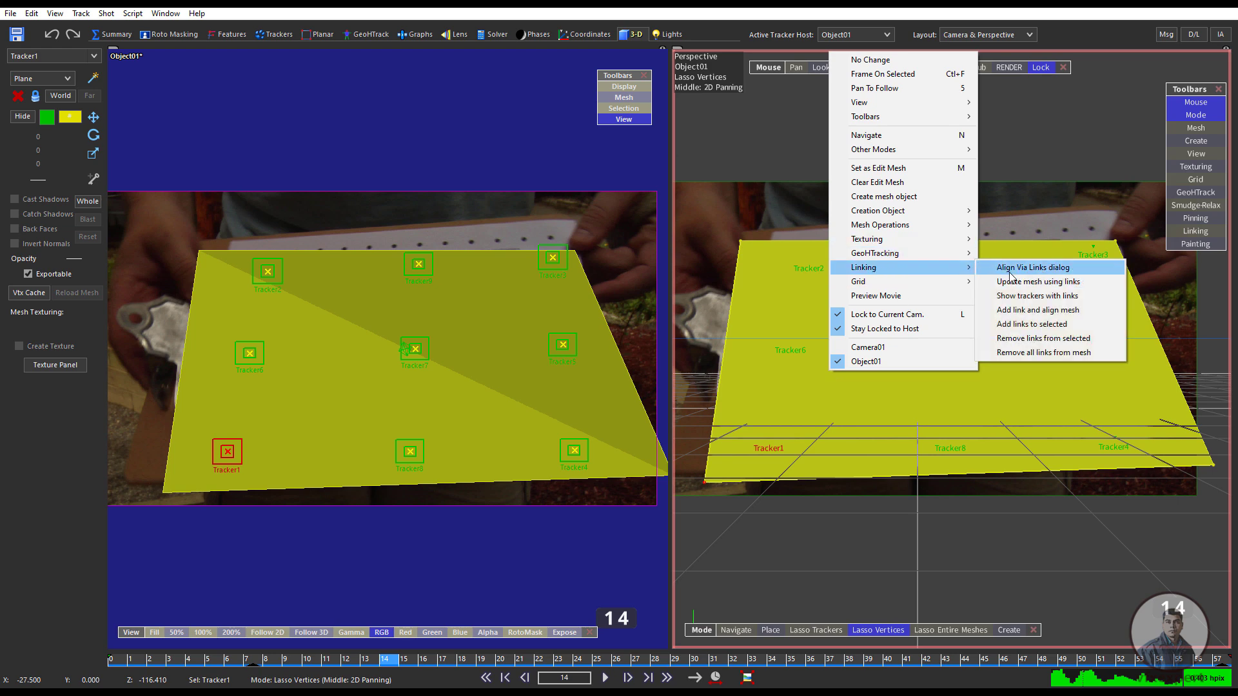
{"action": "left_click", "coordinate": [1050, 268]}
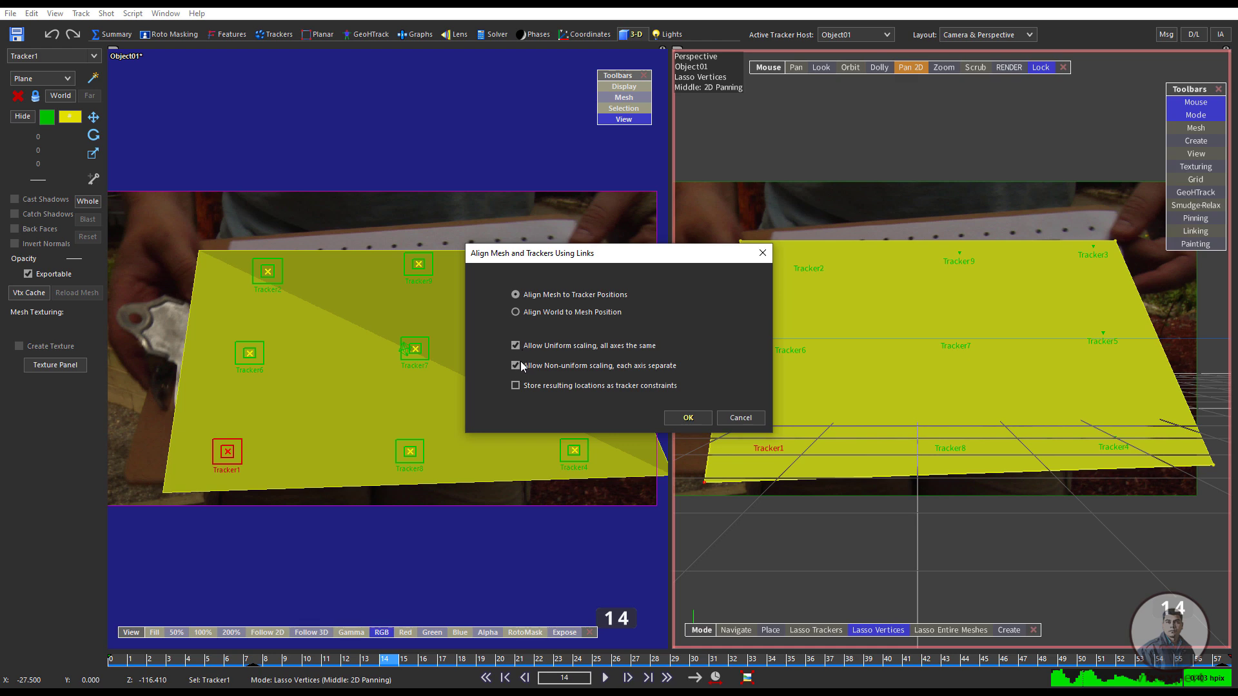
{"action": "left_click", "coordinate": [686, 419]}
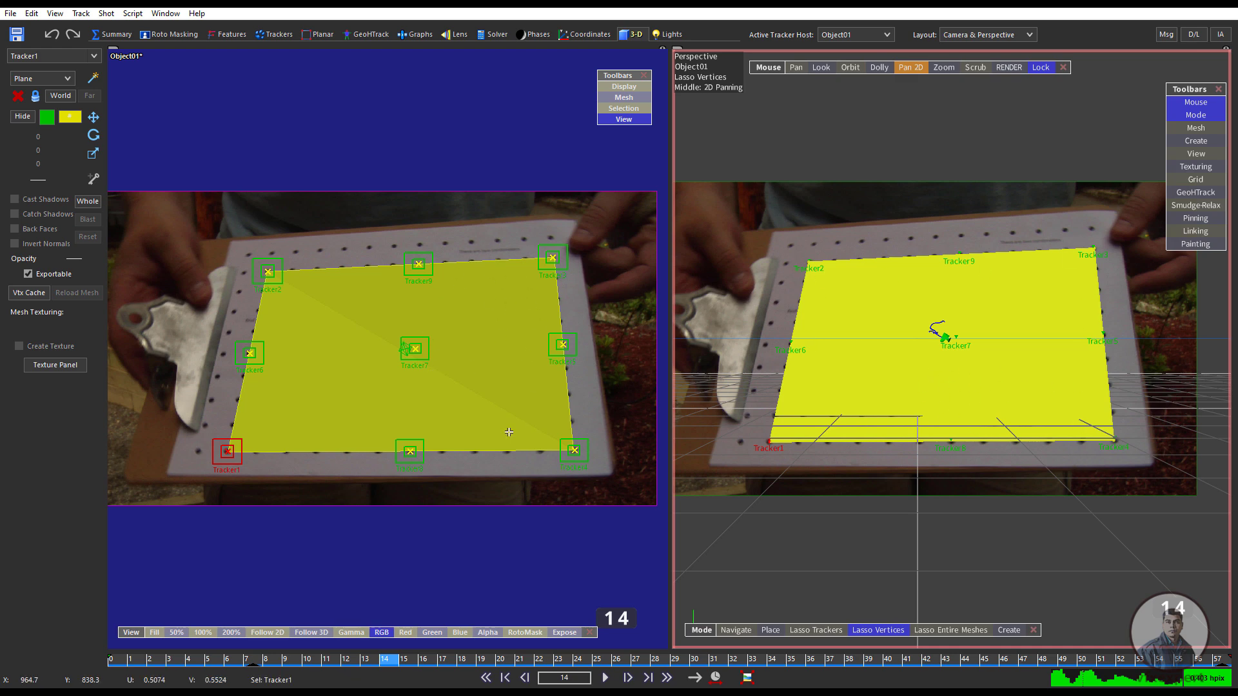
{"action": "left_click_drag", "start_coordinate": [392, 664], "coordinate": [150, 664]}
Switch to the single Camera layout and play back then stop the tracked footage
{"action": "left_click", "coordinate": [990, 36]}
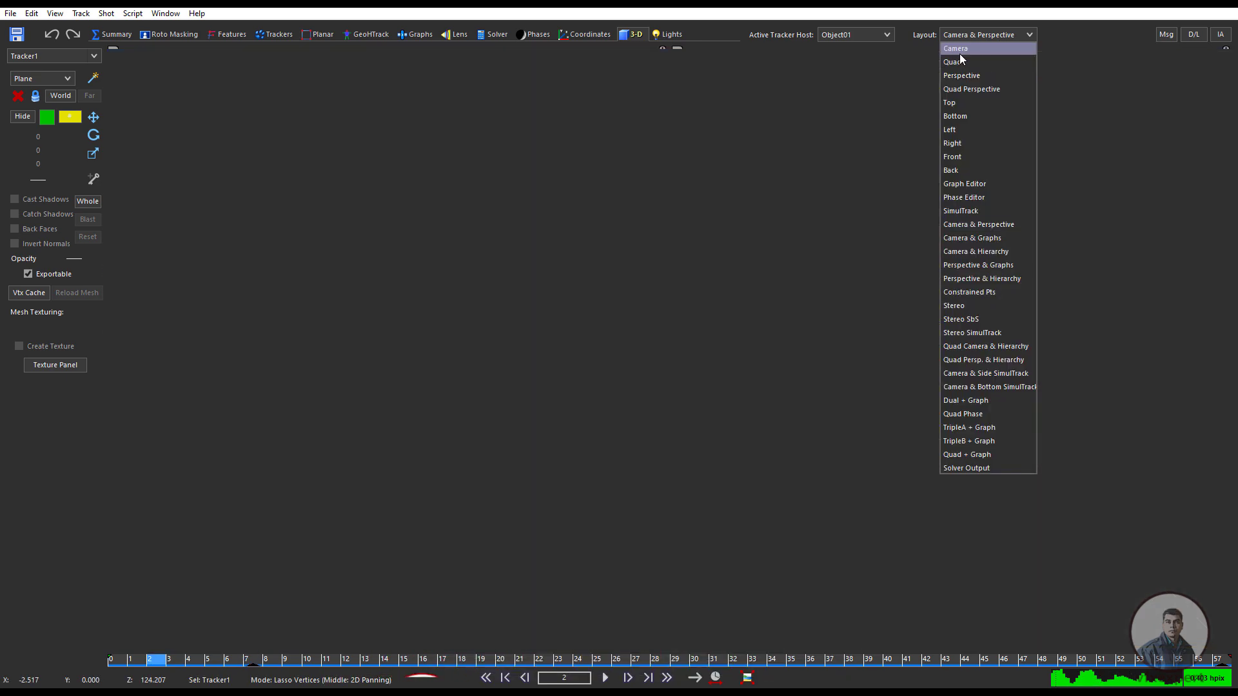
{"action": "left_click", "coordinate": [959, 52]}
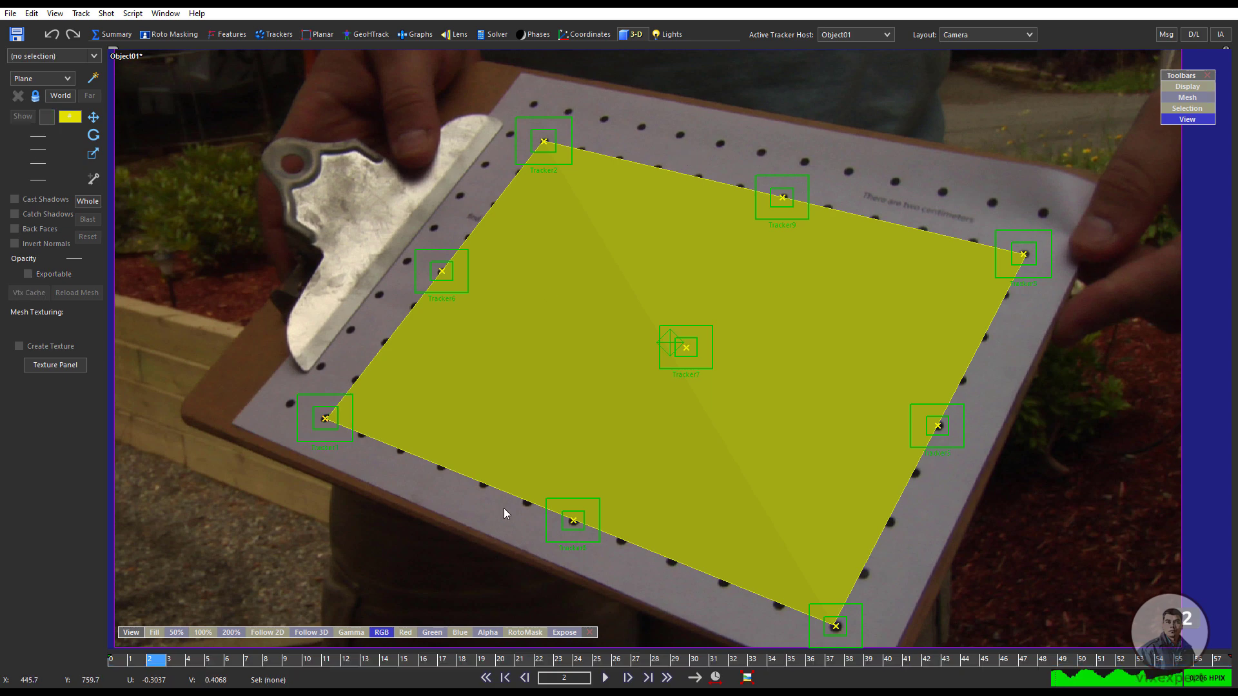
{"action": "left_click", "coordinate": [606, 678]}
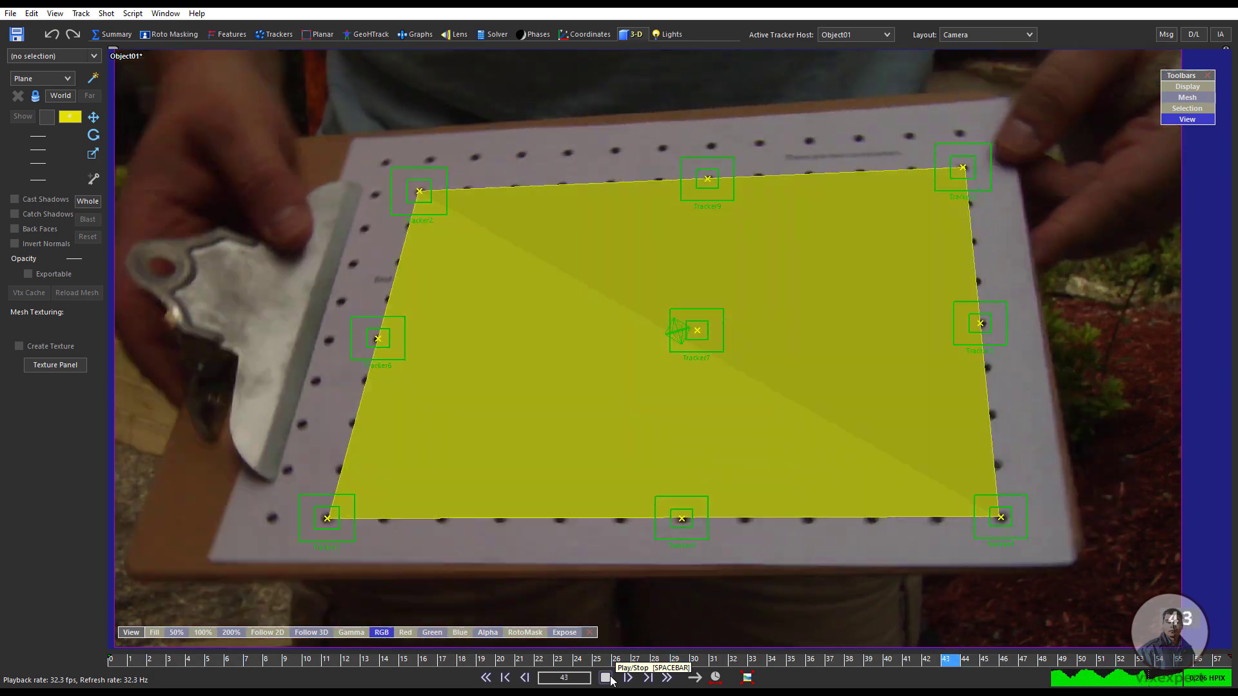
{"action": "left_click", "coordinate": [606, 678]}
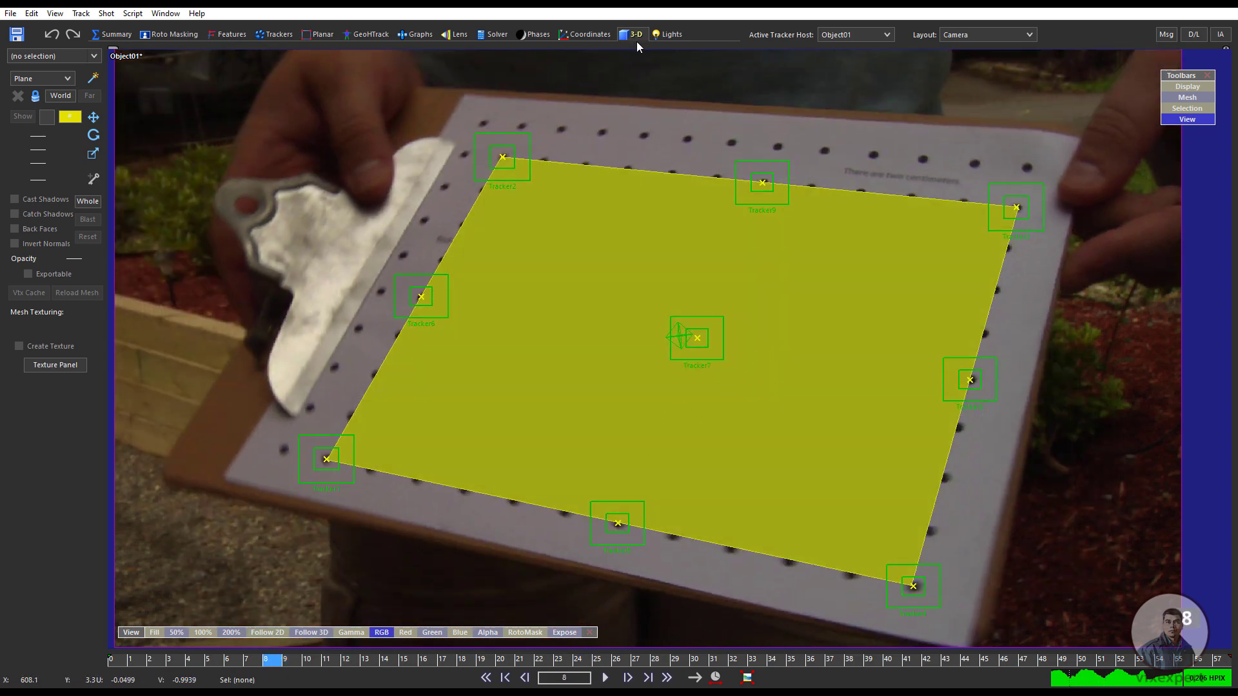
{"action": "left_click", "coordinate": [961, 34]}
Show the Quad layout, scrub to frame 26, and return to the first frame
{"action": "left_click", "coordinate": [961, 64]}
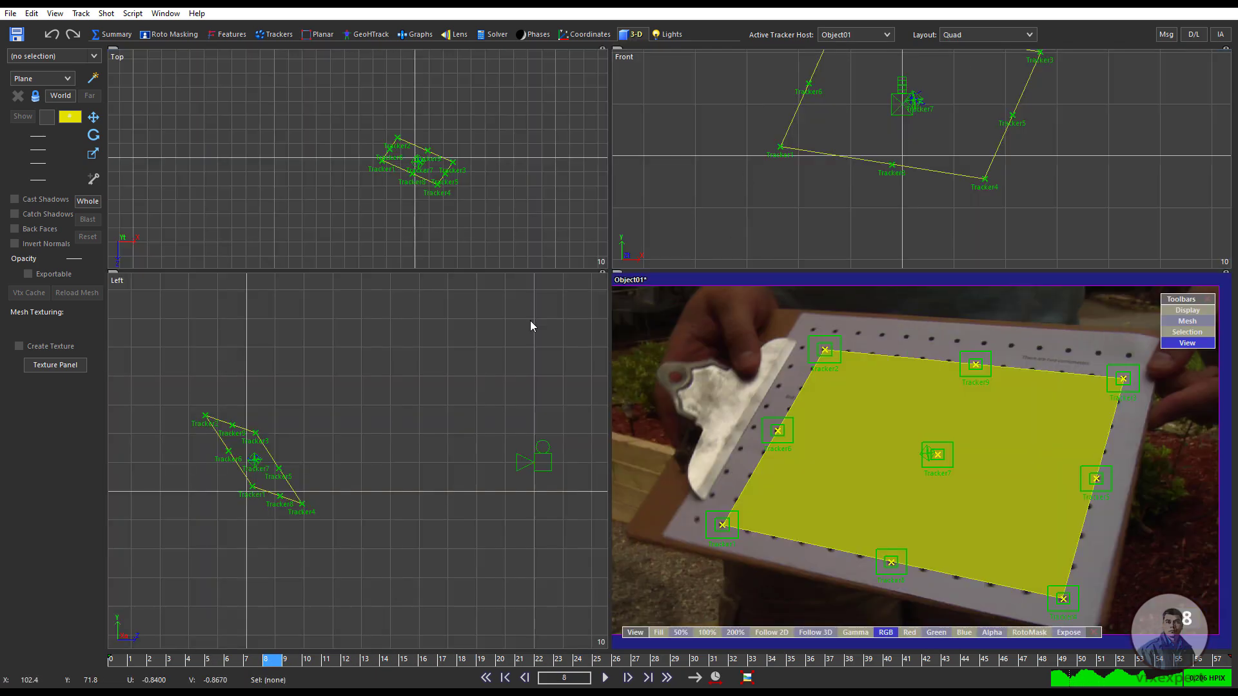
{"action": "left_click_drag", "start_coordinate": [361, 659], "coordinate": [111, 659]}
{"action": "left_click", "coordinate": [486, 677]}
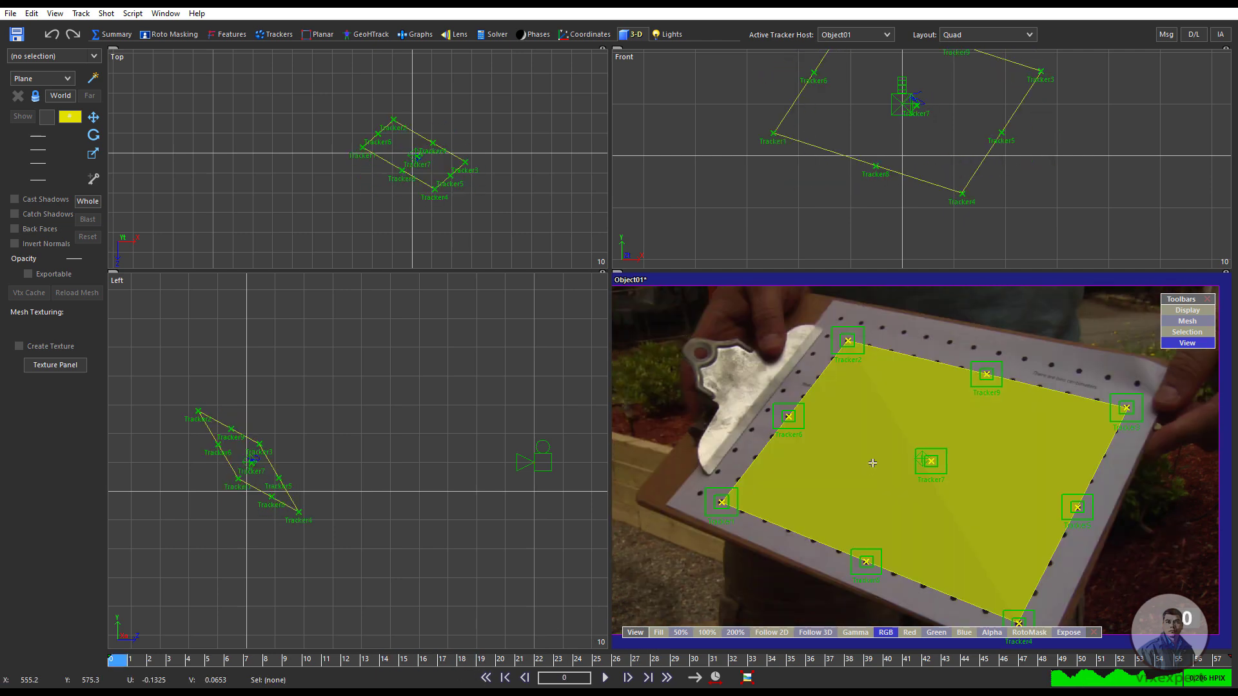
Select Plane01 and raise its segment count from 1 to 9
{"action": "left_click", "coordinate": [851, 459]}
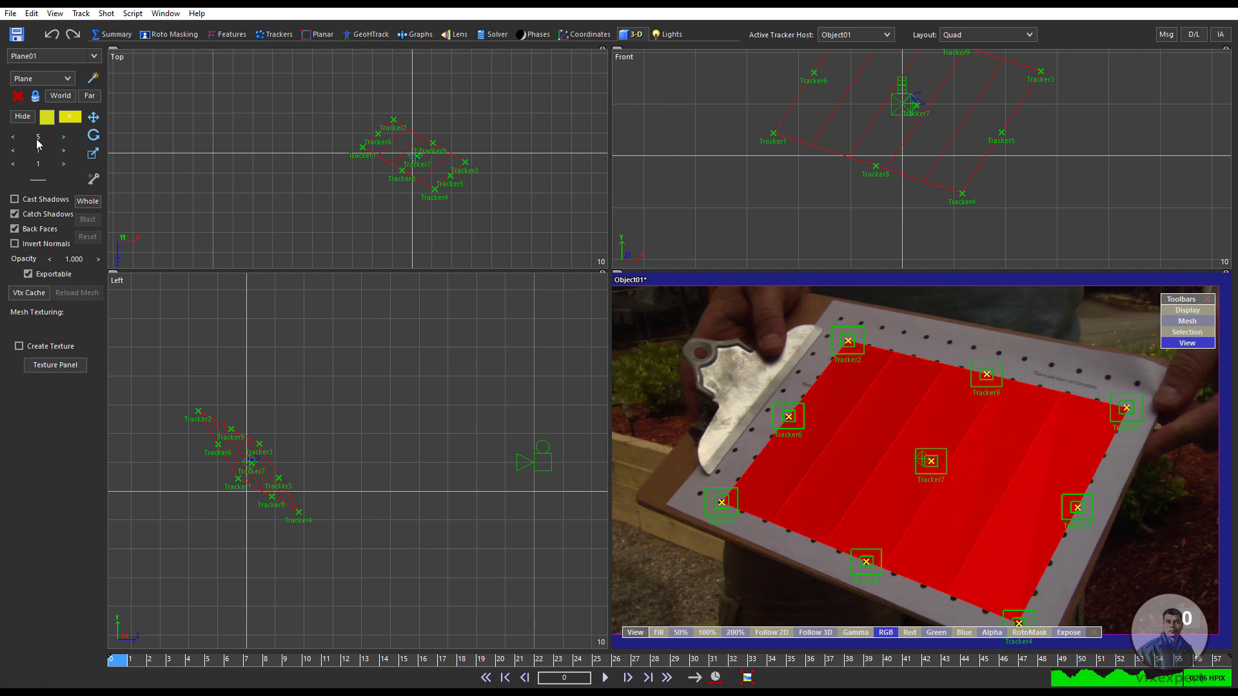
{"action": "left_click_drag", "start_coordinate": [44, 149], "coordinate": [68, 156]}
{"action": "left_click", "coordinate": [94, 136]}
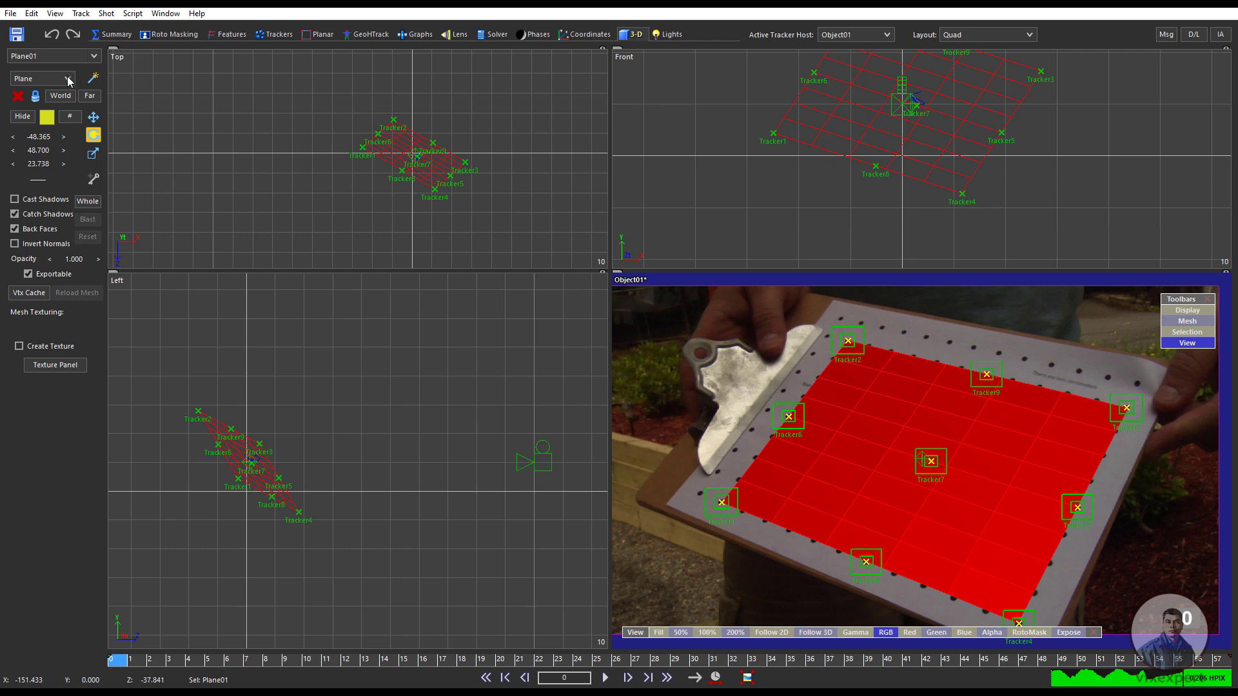
{"action": "left_click", "coordinate": [68, 78]}
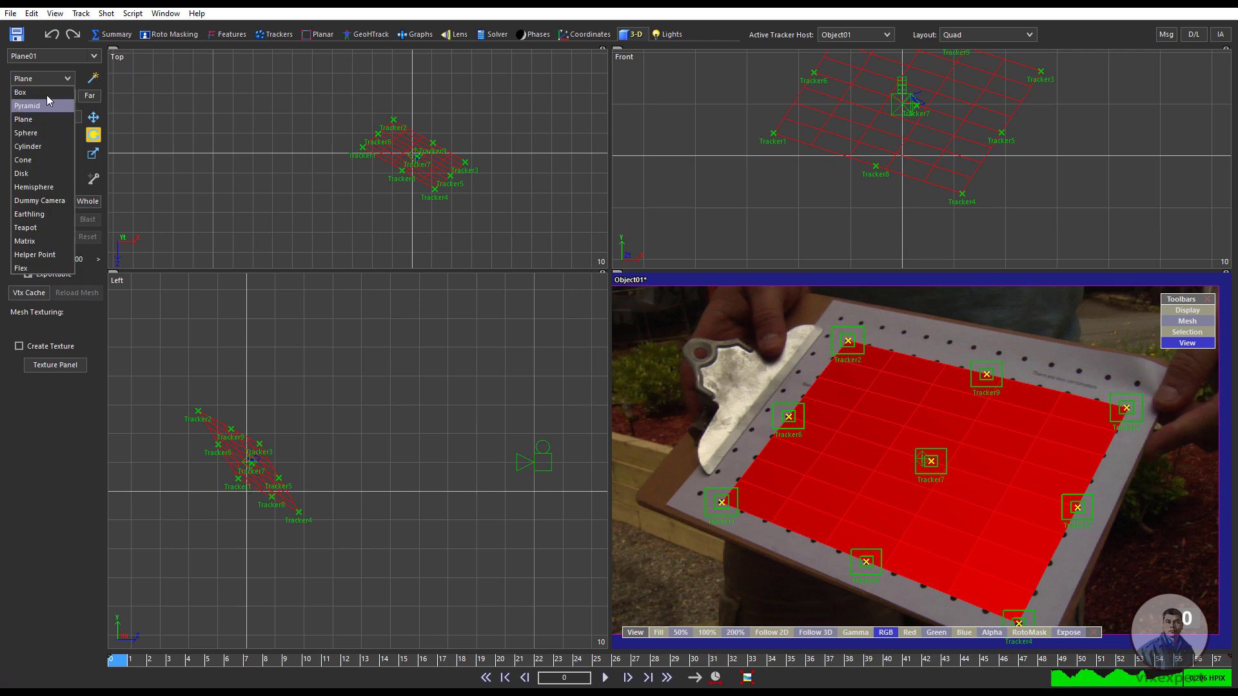
Create an Earthling figure in the Top view and set its rotation to -48/48/23
{"action": "left_click", "coordinate": [39, 215]}
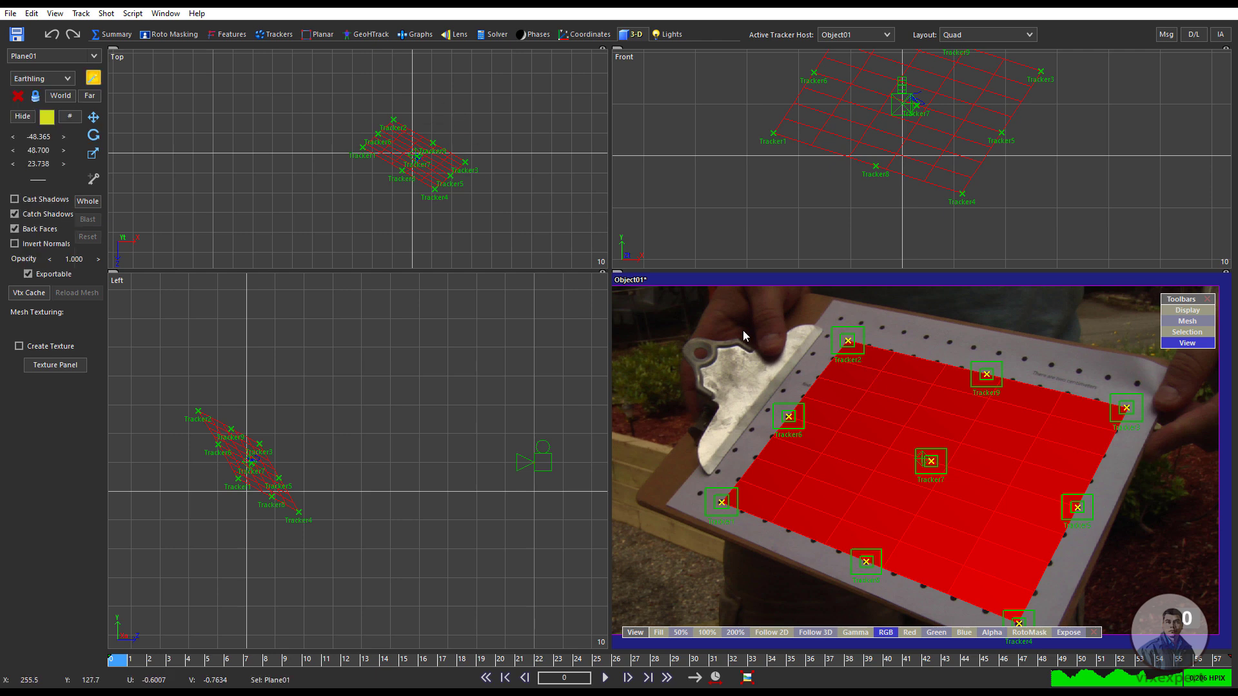
{"action": "left_click", "coordinate": [418, 147]}
{"action": "left_click", "coordinate": [94, 135]}
{"action": "mouse_move", "coordinate": [39, 136]}
{"action": "left_mouse_down"}
{"action": "mouse_move", "coordinate": [26, 136]}
{"action": "mouse_move", "coordinate": [51, 150]}
{"action": "left_mouse_up"}
{"action": "left_click", "coordinate": [39, 163]}
{"action": "type", "text": "23"}
{"action": "key", "text": "Return"}
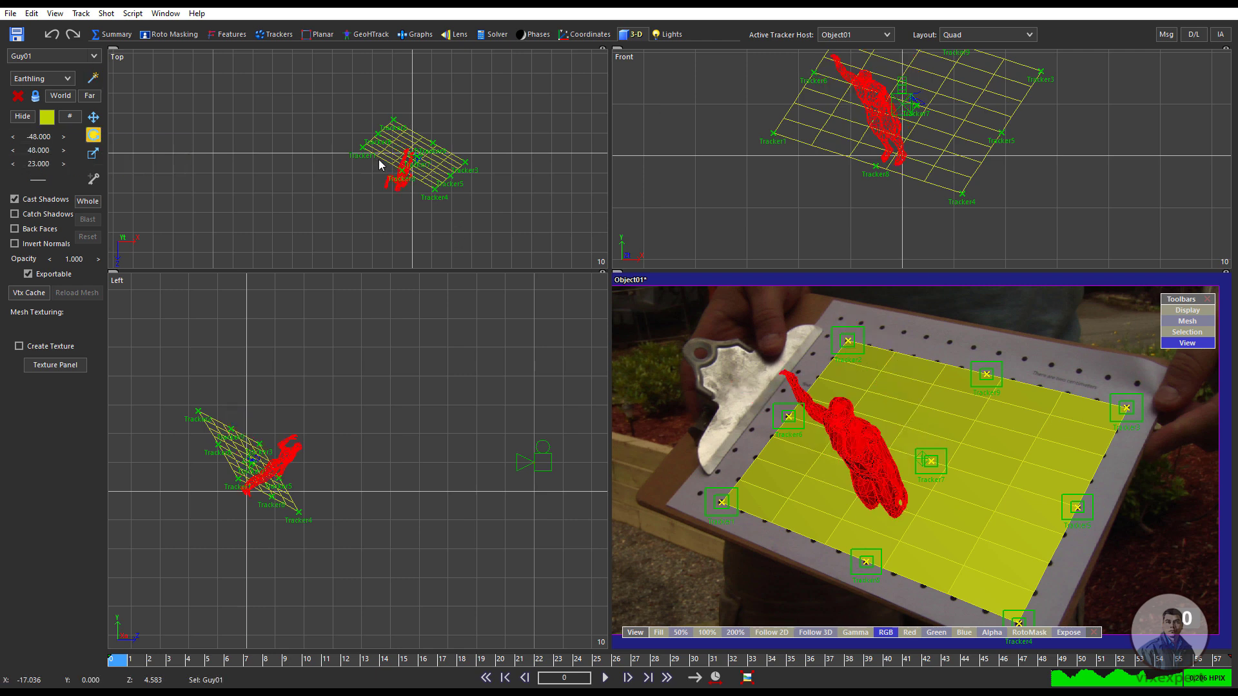
Move the figure onto the clipboard plane and scrub forward to check it follows
{"action": "left_click", "coordinate": [94, 116]}
{"action": "left_click_drag", "start_coordinate": [278, 457], "coordinate": [284, 446]}
{"action": "scroll", "coordinate": [378, 361], "scroll_direction": "up", "scroll_amount": 5}
{"action": "left_click_drag", "start_coordinate": [379, 361], "coordinate": [376, 377]}
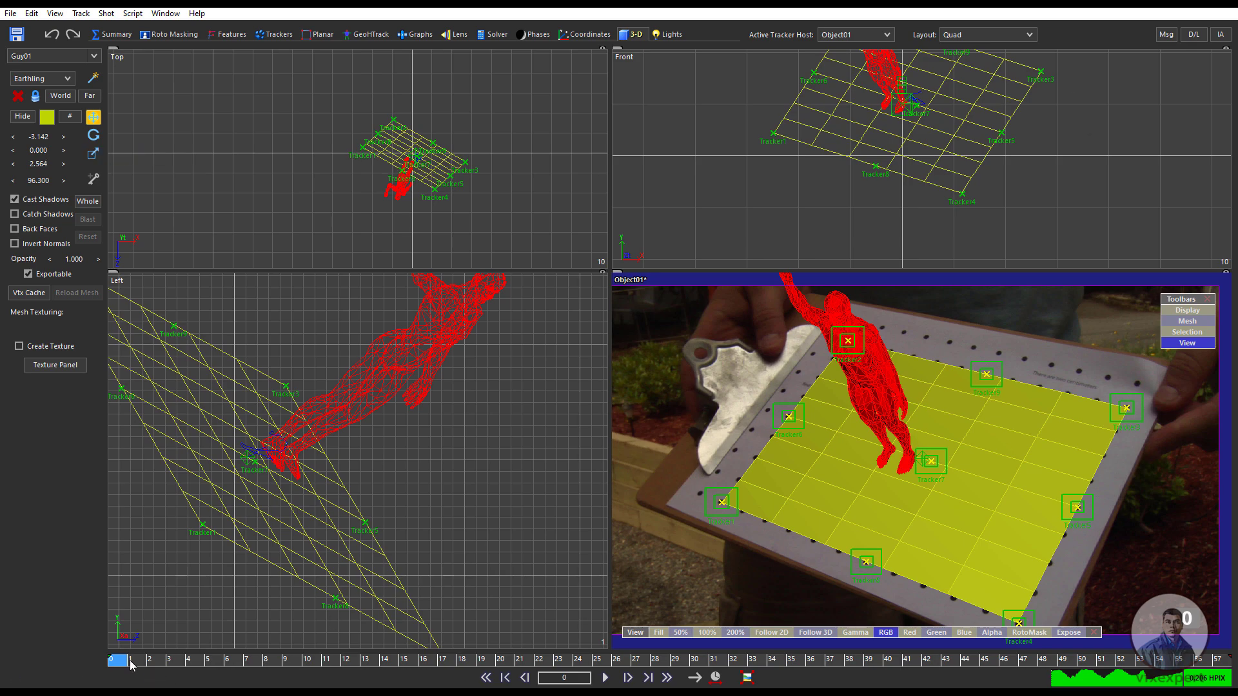
{"action": "left_click_drag", "start_coordinate": [132, 665], "coordinate": [386, 665]}
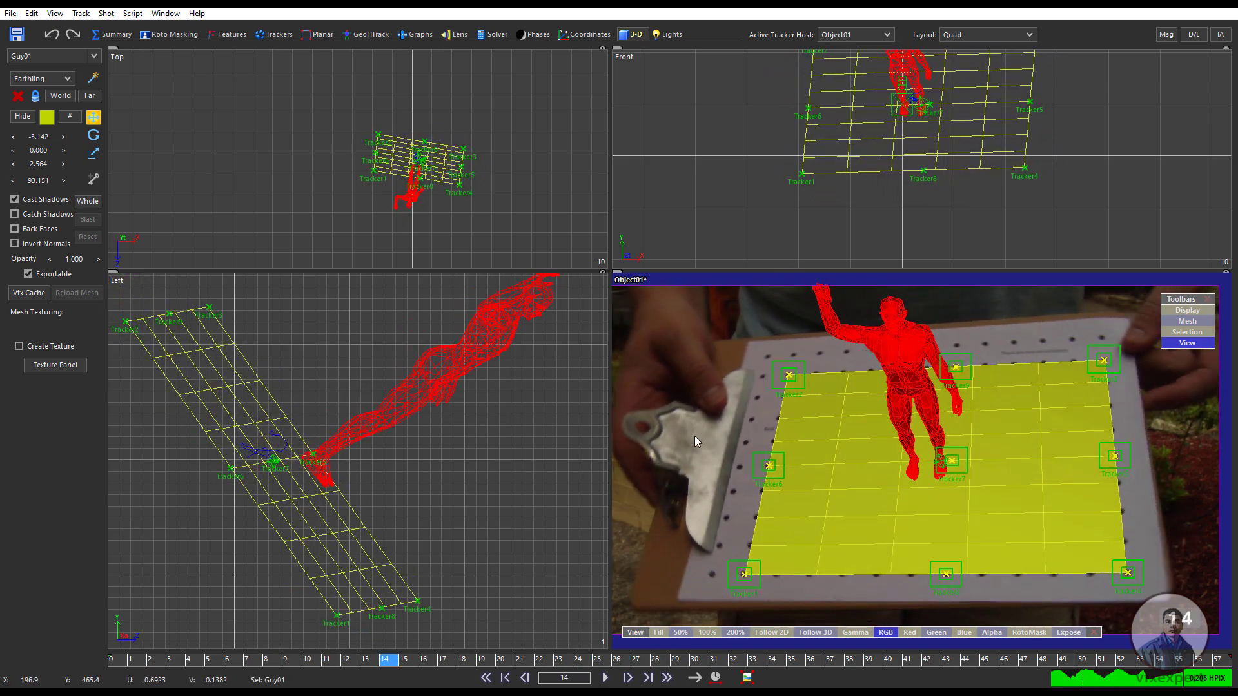
{"action": "scroll", "coordinate": [482, 450], "scroll_direction": "down", "scroll_amount": 5}
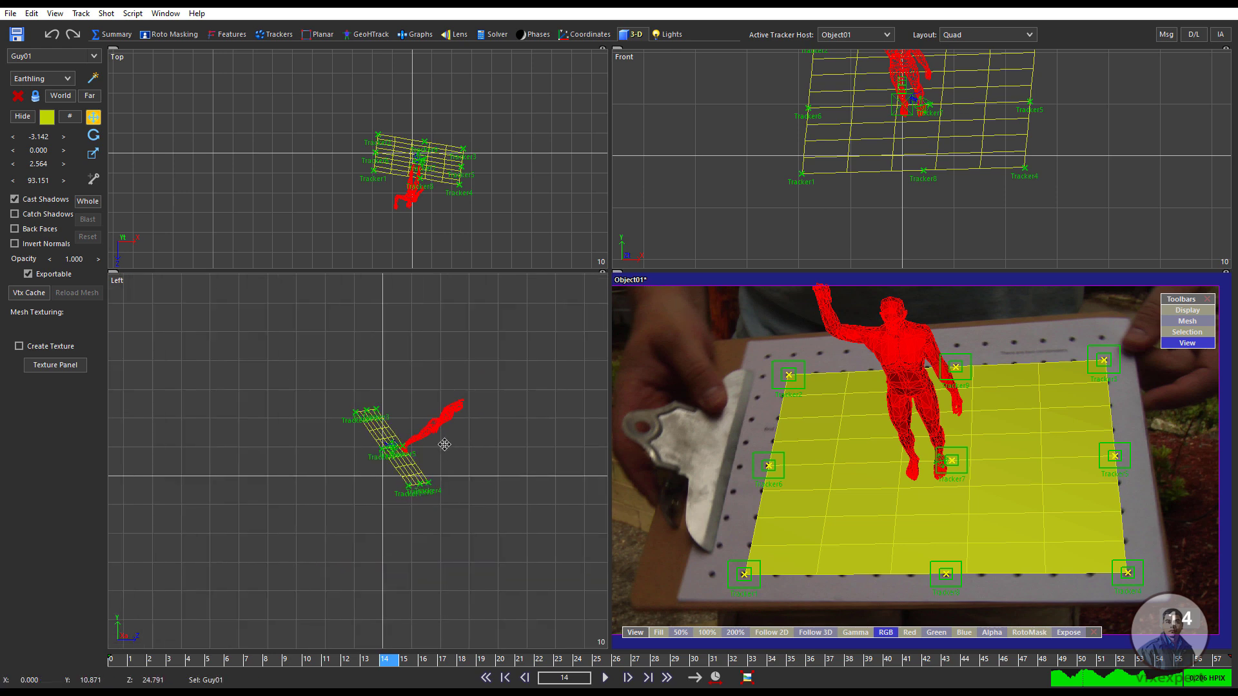
{"action": "scroll", "coordinate": [444, 168], "scroll_direction": "down", "scroll_amount": 5}
{"action": "scroll", "coordinate": [916, 161], "scroll_direction": "up", "scroll_amount": 4}
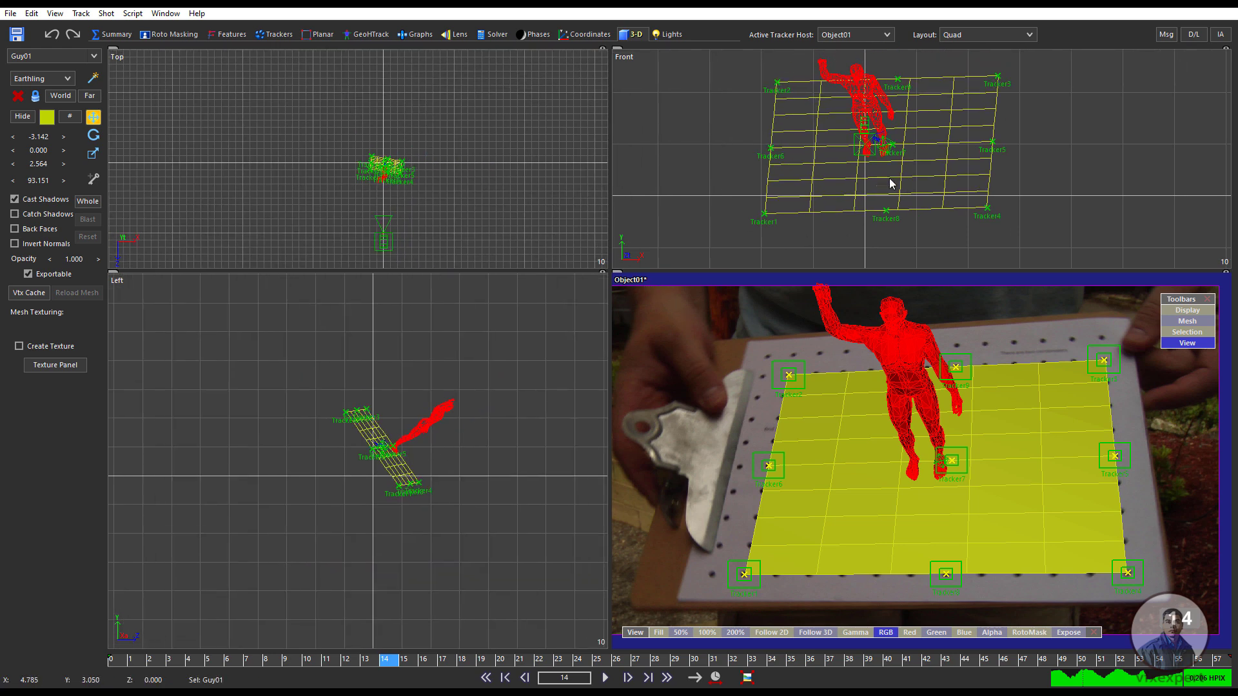
Return to the single Camera layout and scrub frames to confirm the figure sticks
{"action": "left_click", "coordinate": [989, 34]}
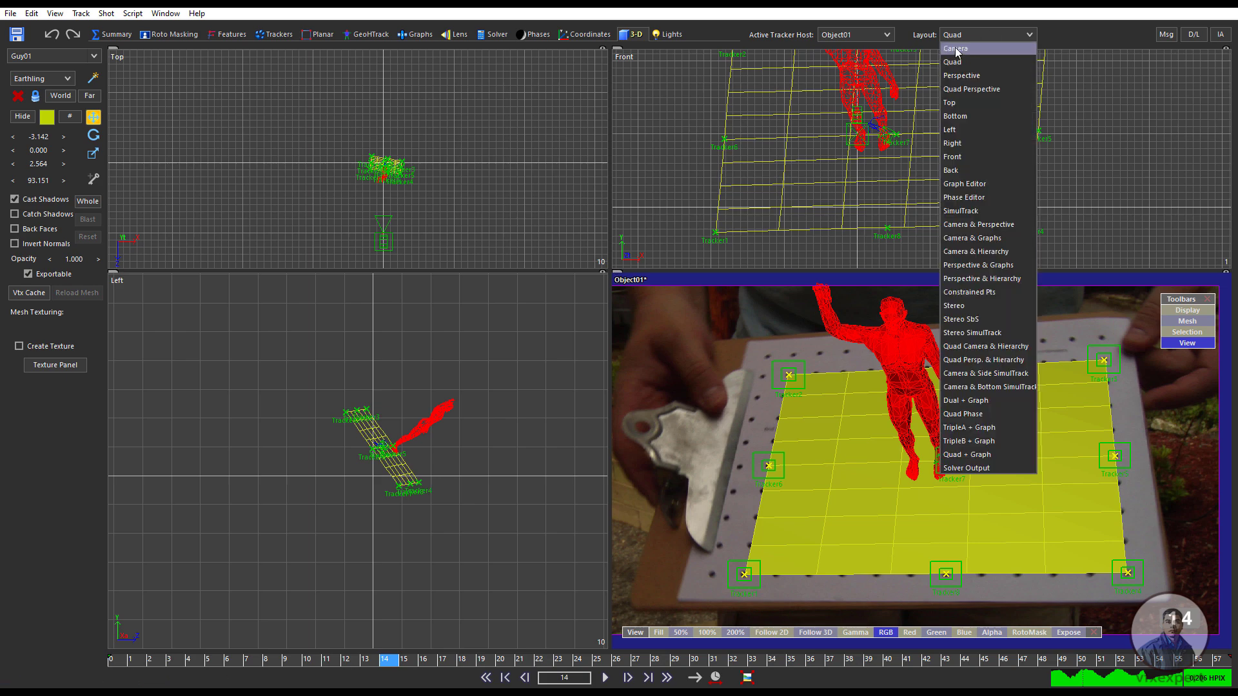
{"action": "left_click", "coordinate": [967, 47]}
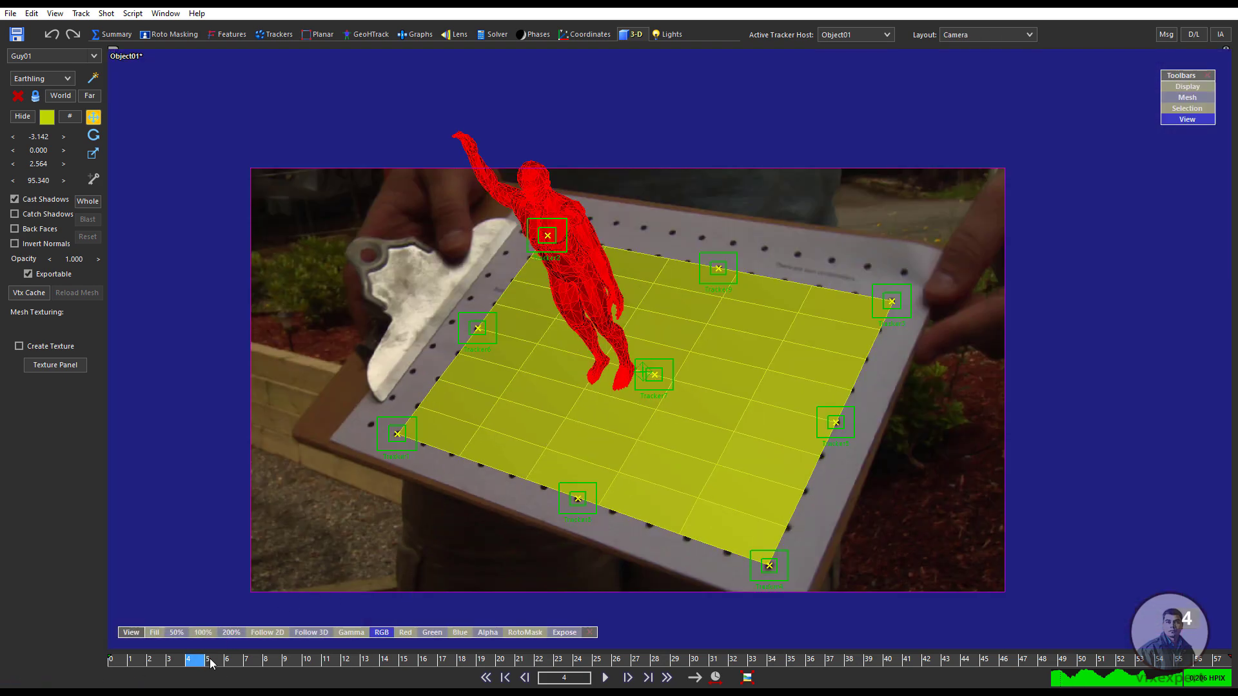
{"action": "left_click", "coordinate": [429, 660]}
{"action": "left_click_drag", "start_coordinate": [455, 669], "coordinate": [366, 664]}
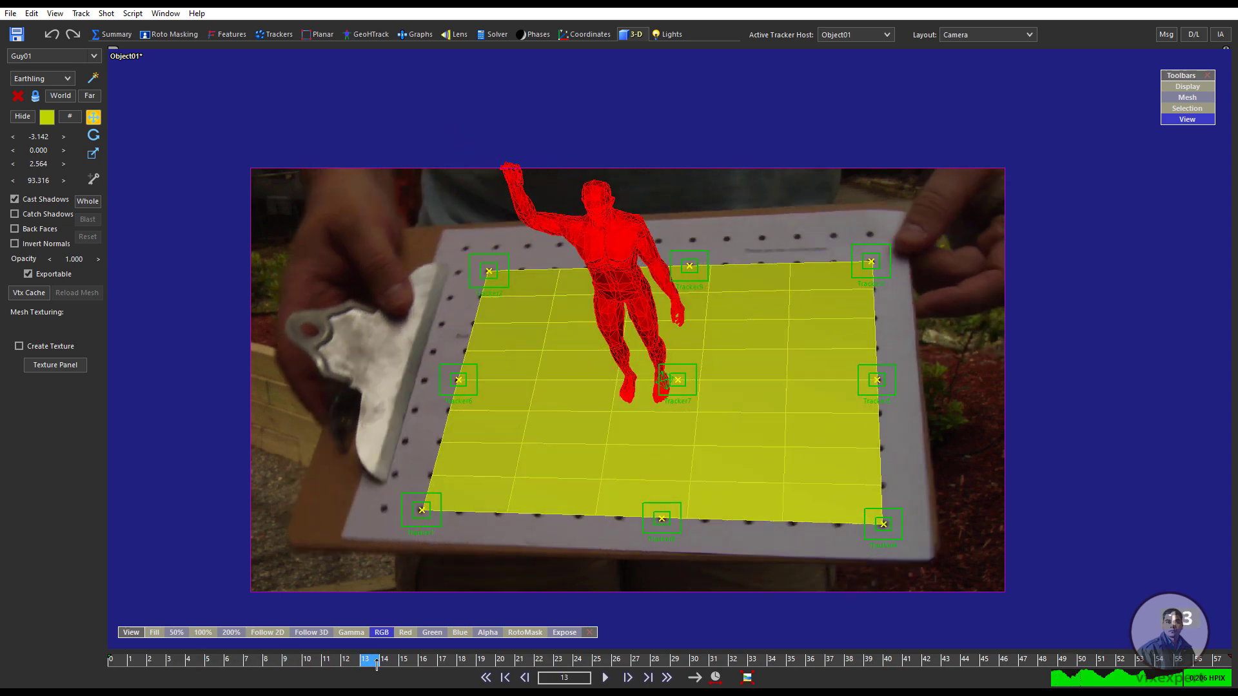
{"action": "left_click", "coordinate": [11, 13]}
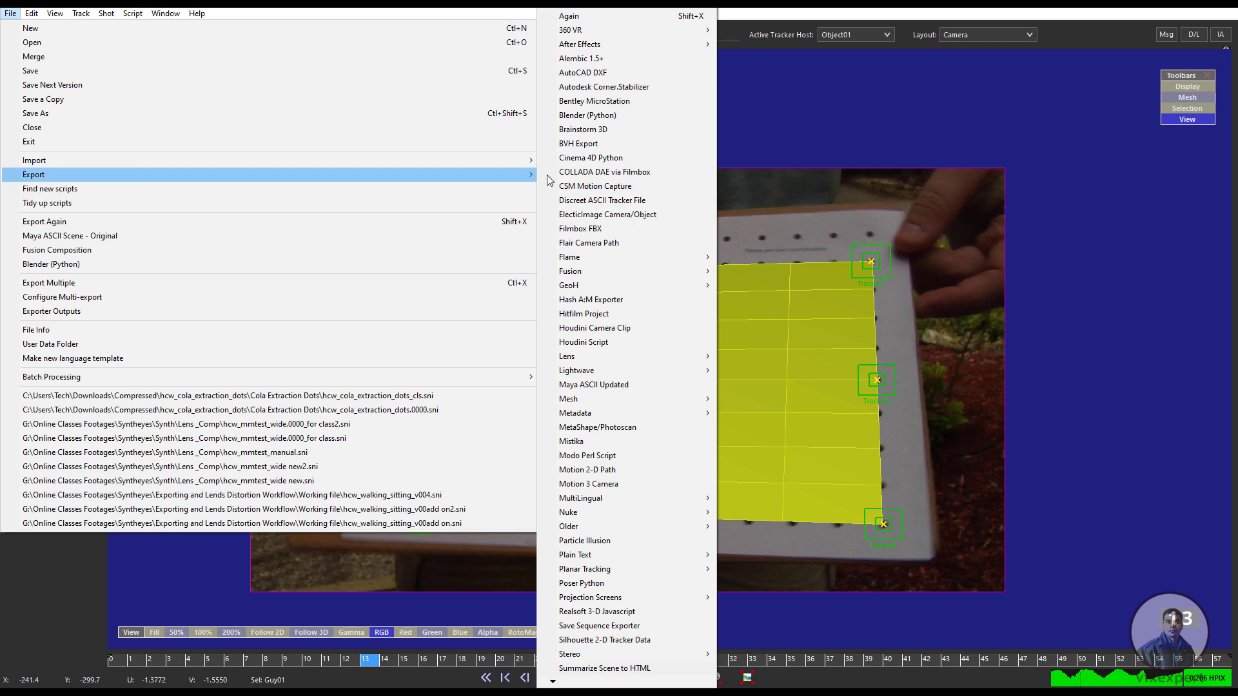
Export as Maya ASCII Scene - Original to Syntheyes folder, named object_track_v001
{"action": "mouse_move", "coordinate": [653, 524]}
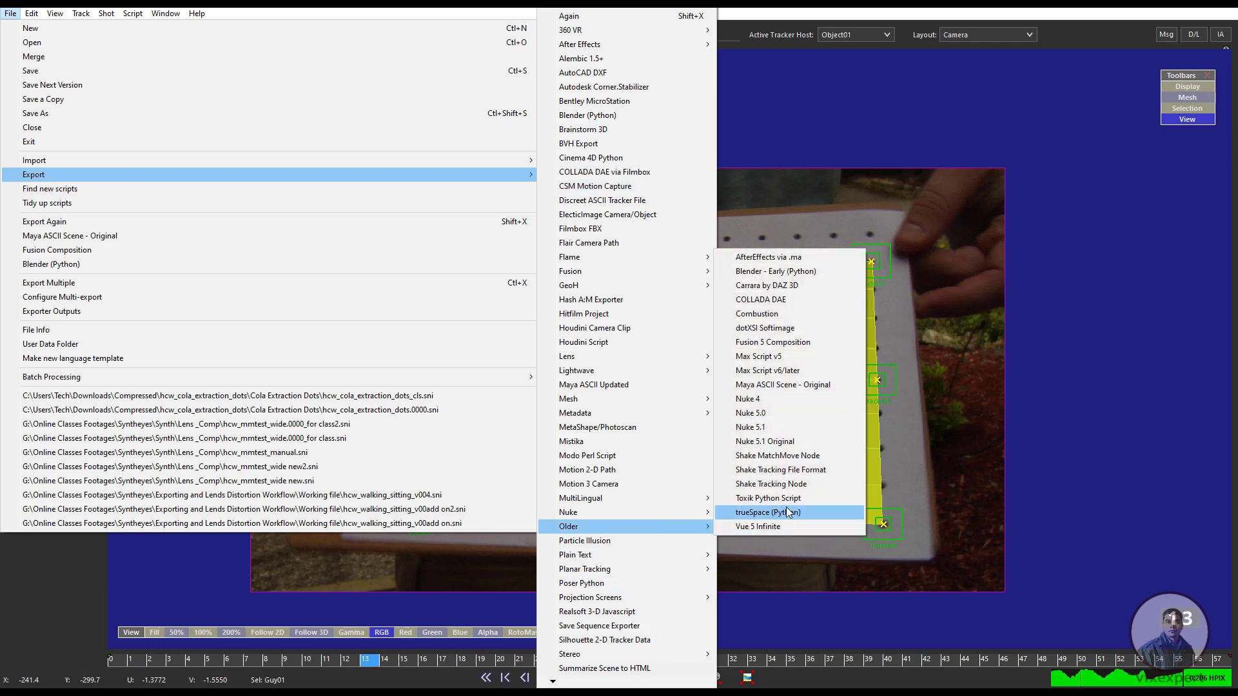
{"action": "left_click", "coordinate": [811, 386]}
{"action": "scroll", "coordinate": [199, 369], "scroll_direction": "down", "scroll_amount": 2}
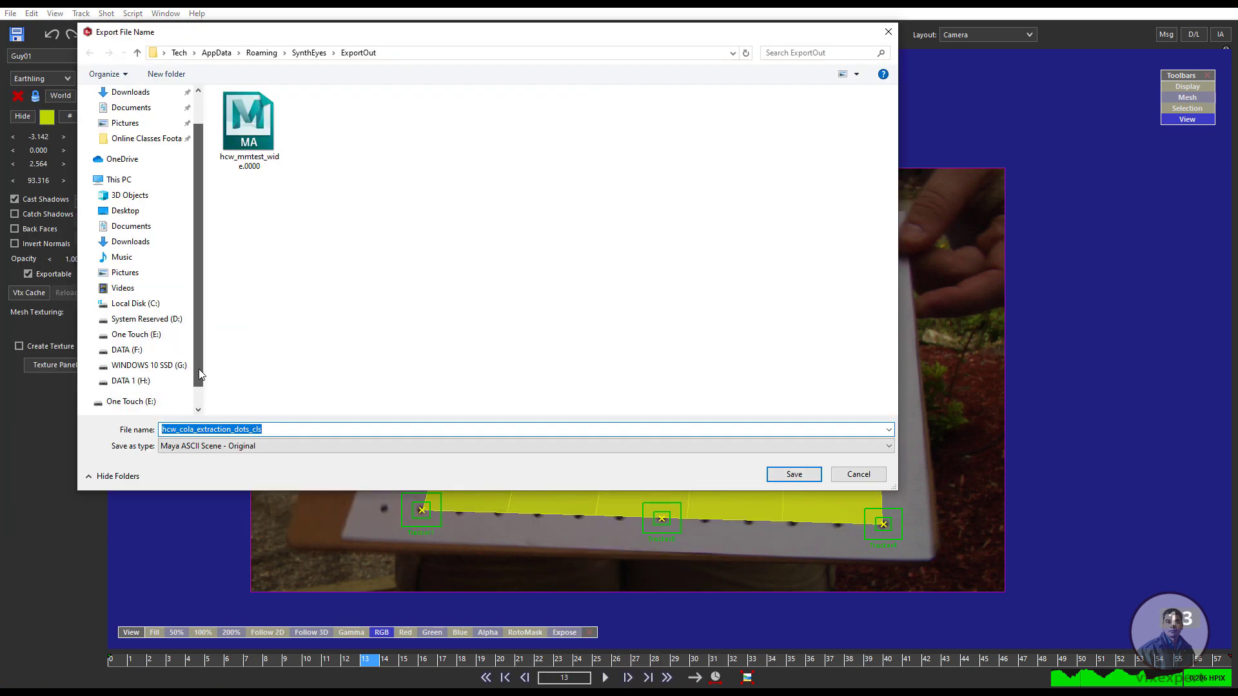
{"action": "left_click", "coordinate": [155, 123]}
{"action": "left_click", "coordinate": [257, 236]}
{"action": "double_click", "coordinate": [257, 235]}
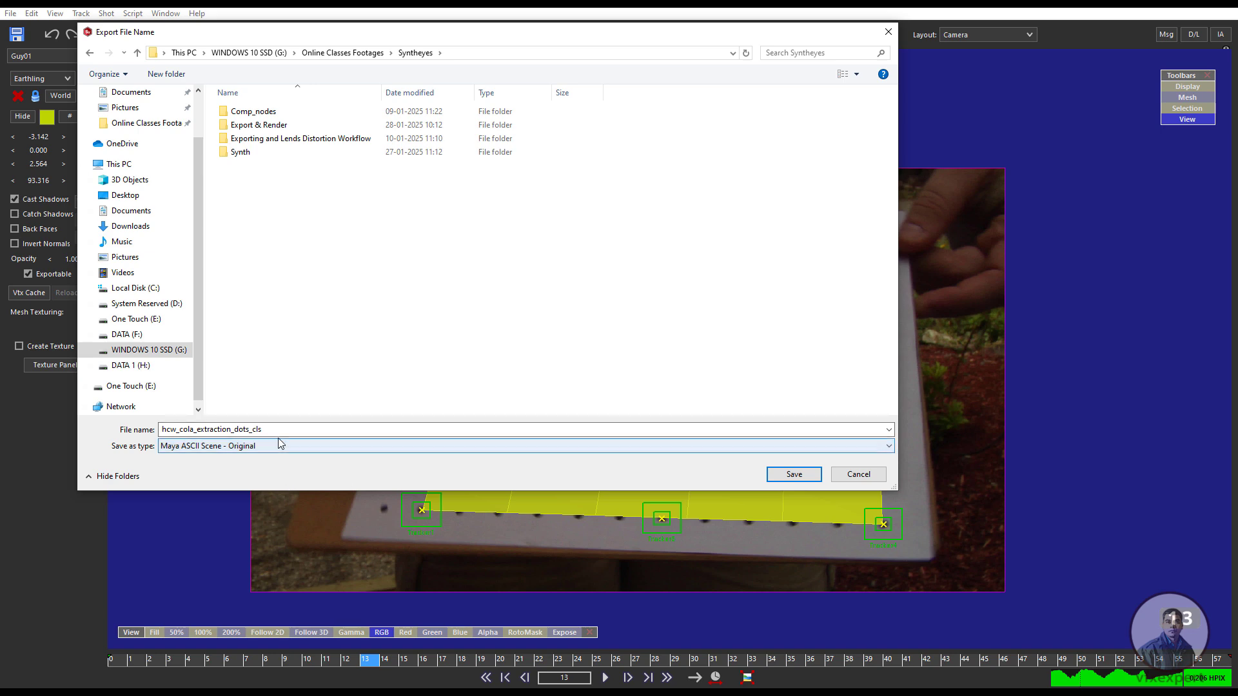
{"action": "left_click_drag", "start_coordinate": [261, 430], "coordinate": [95, 418]}
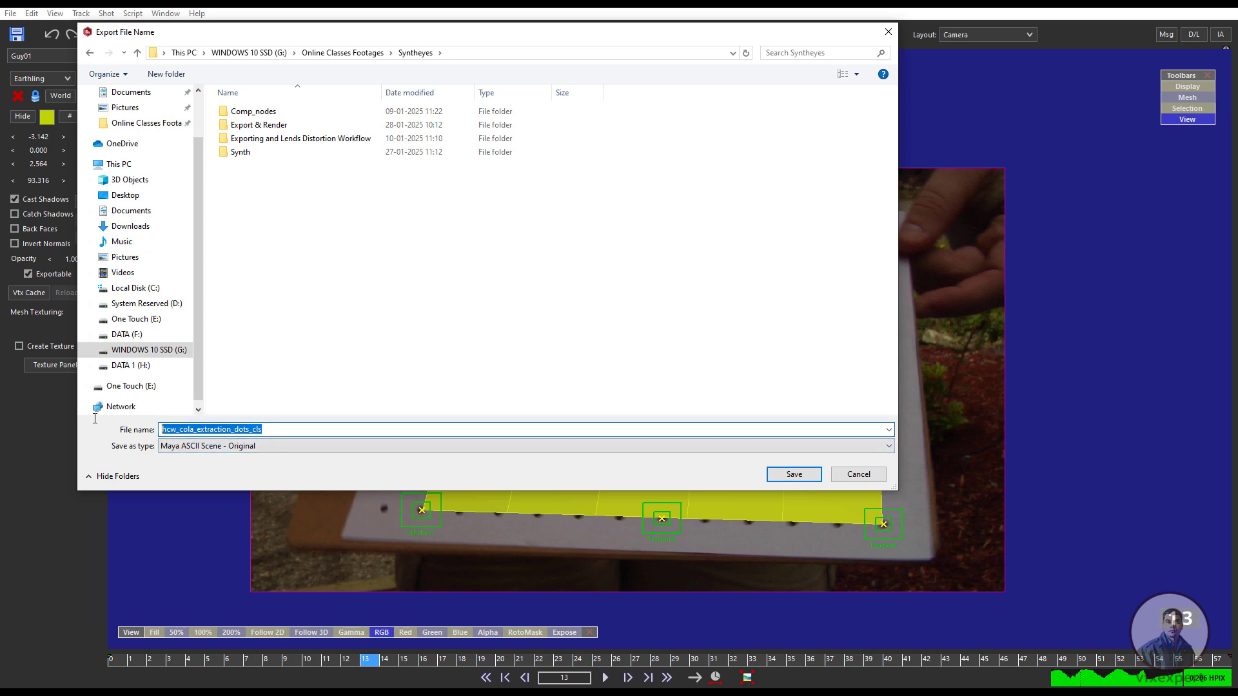
{"action": "type", "text": "object_track_v001"}
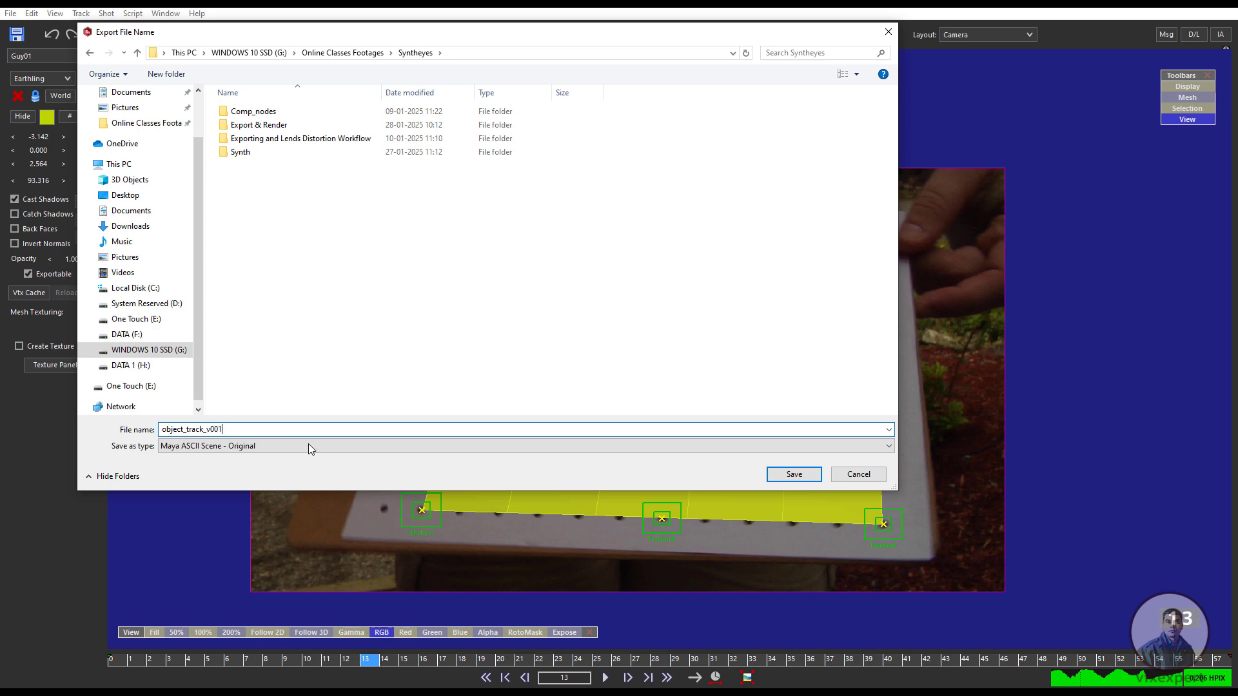
{"action": "left_click", "coordinate": [794, 475]}
Enable Use forward slashes in the export settings and confirm with OK
{"action": "left_click_drag", "start_coordinate": [230, 30], "coordinate": [617, 211]}
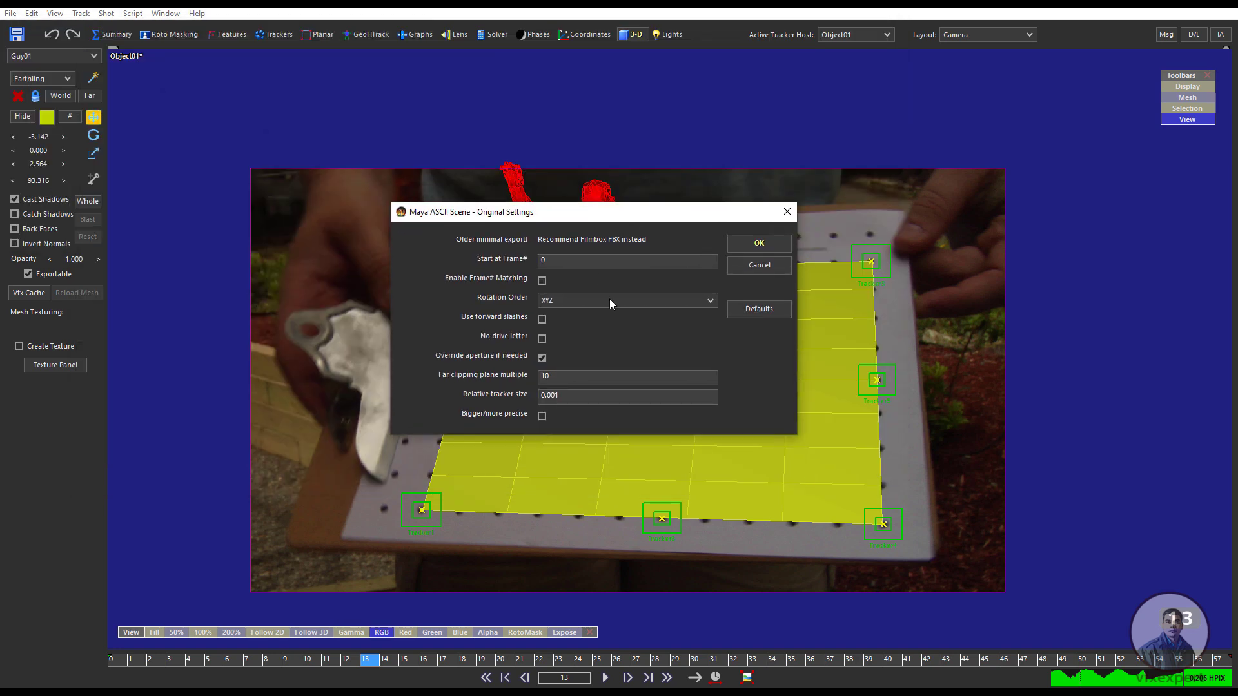
{"action": "left_click", "coordinate": [575, 320]}
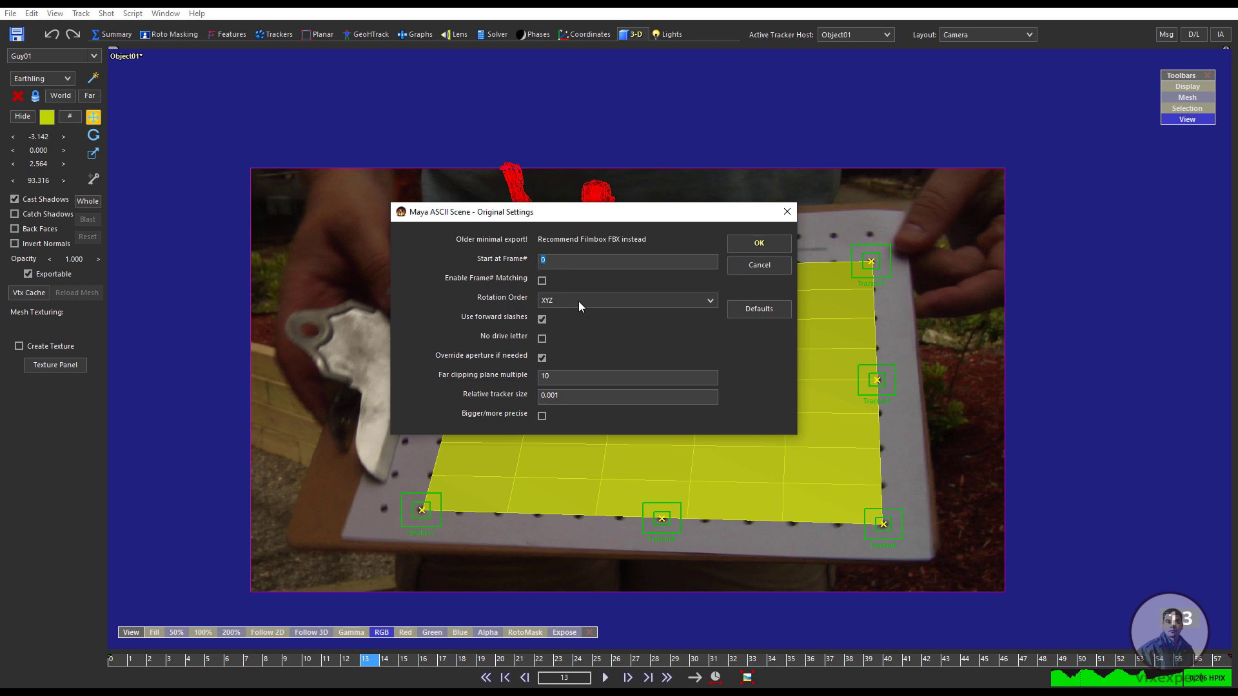
{"action": "left_click", "coordinate": [767, 249]}
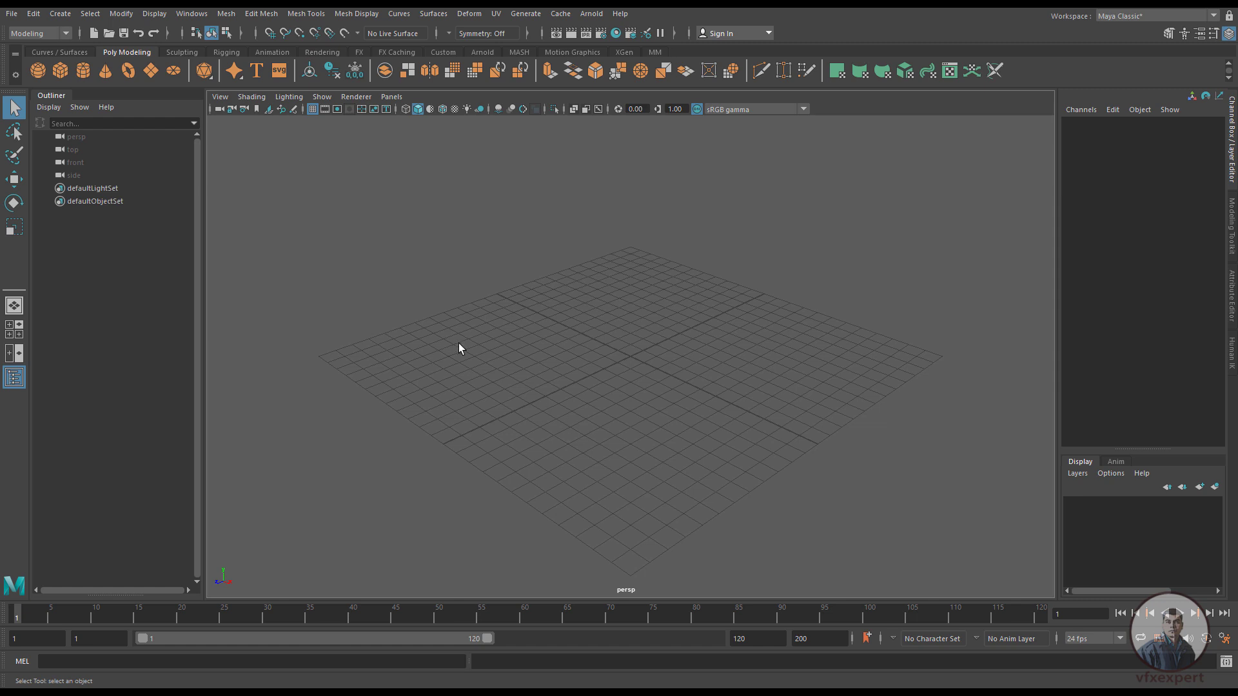
Open object_track_v001.ma from the Syntheyes folder under the Online Classes Footages bookmark
{"action": "left_click", "coordinate": [12, 14]}
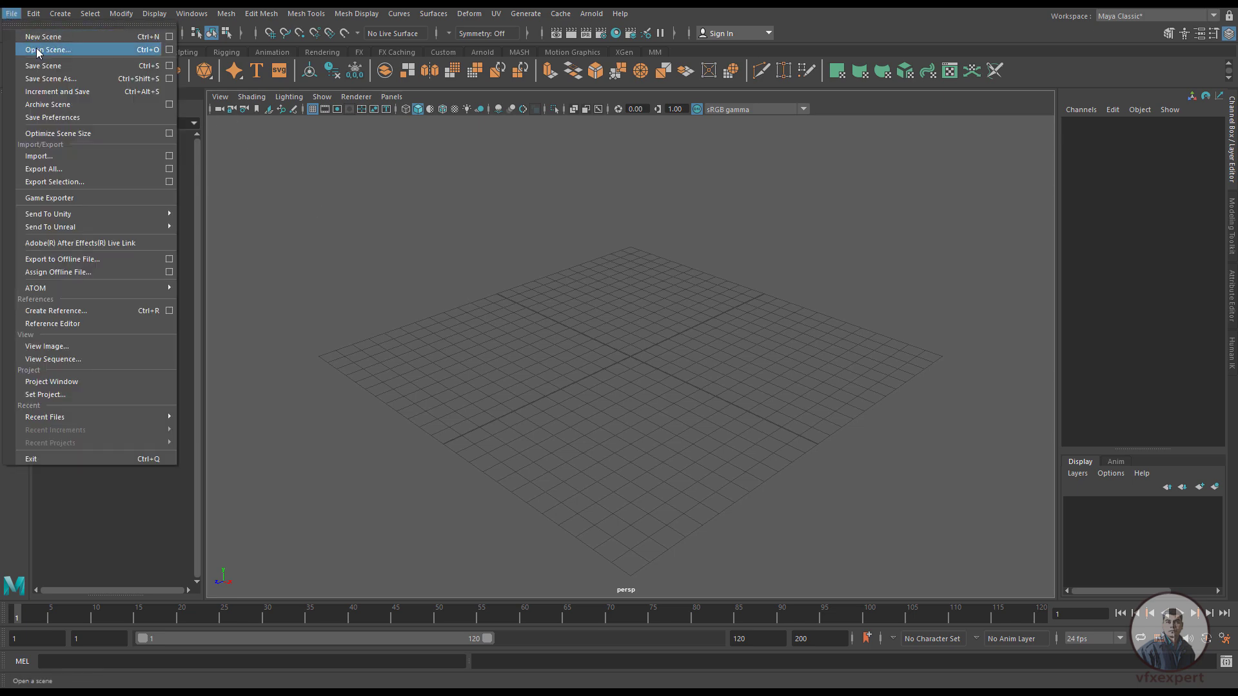
{"action": "left_click", "coordinate": [36, 48]}
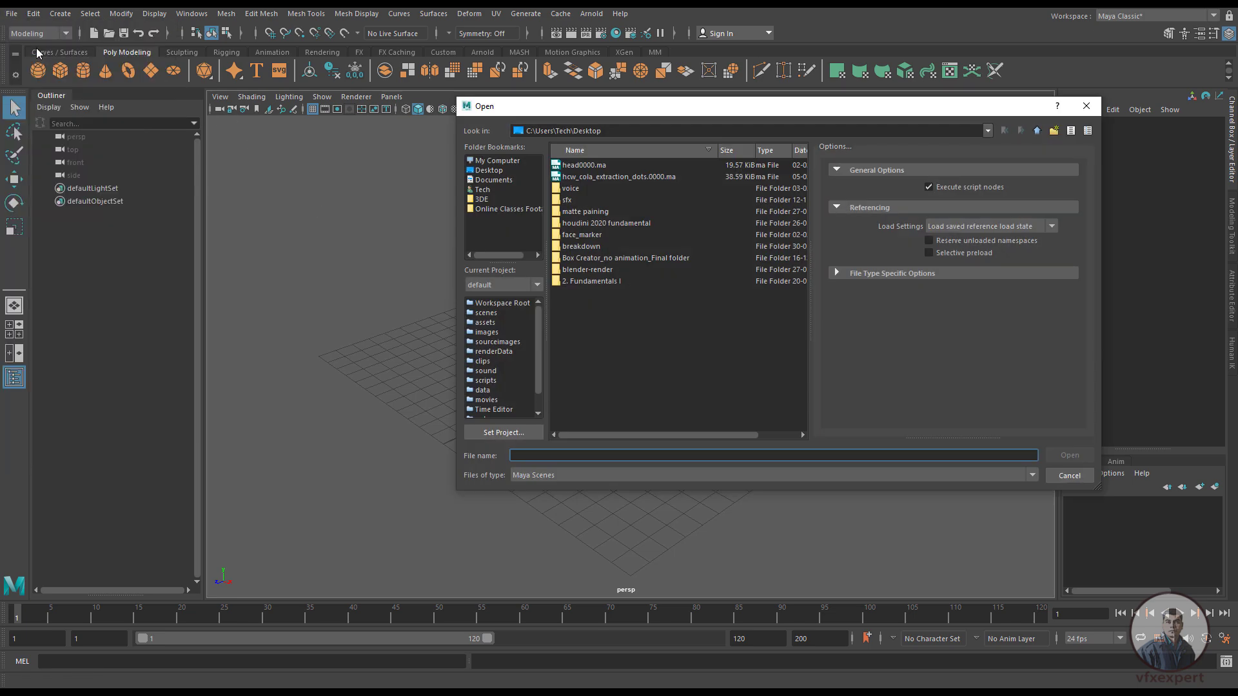
{"action": "left_click", "coordinate": [519, 209]}
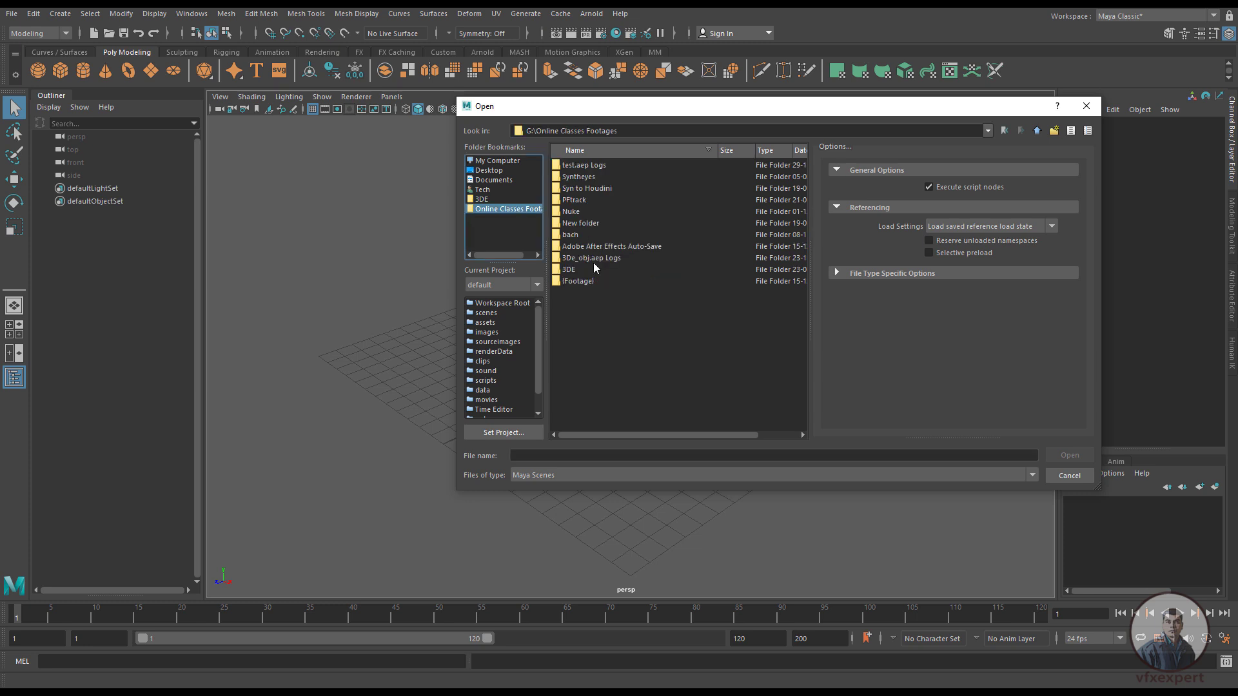
{"action": "double_click", "coordinate": [585, 179]}
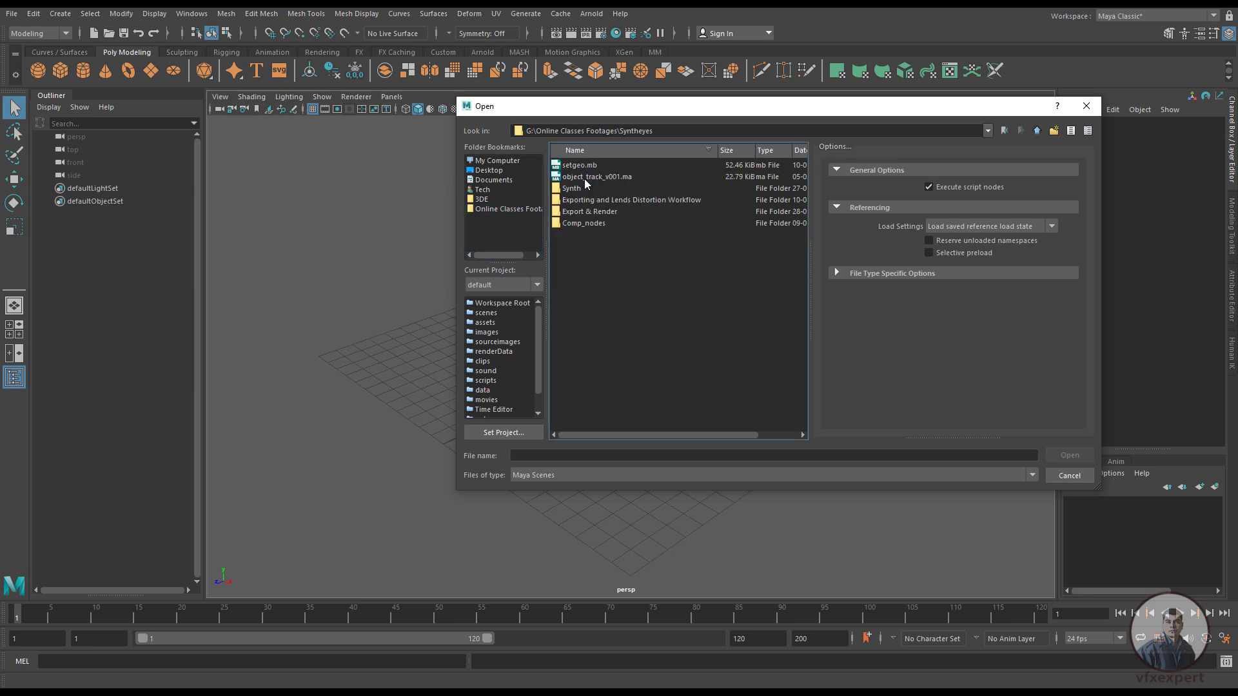
{"action": "left_click", "coordinate": [620, 177]}
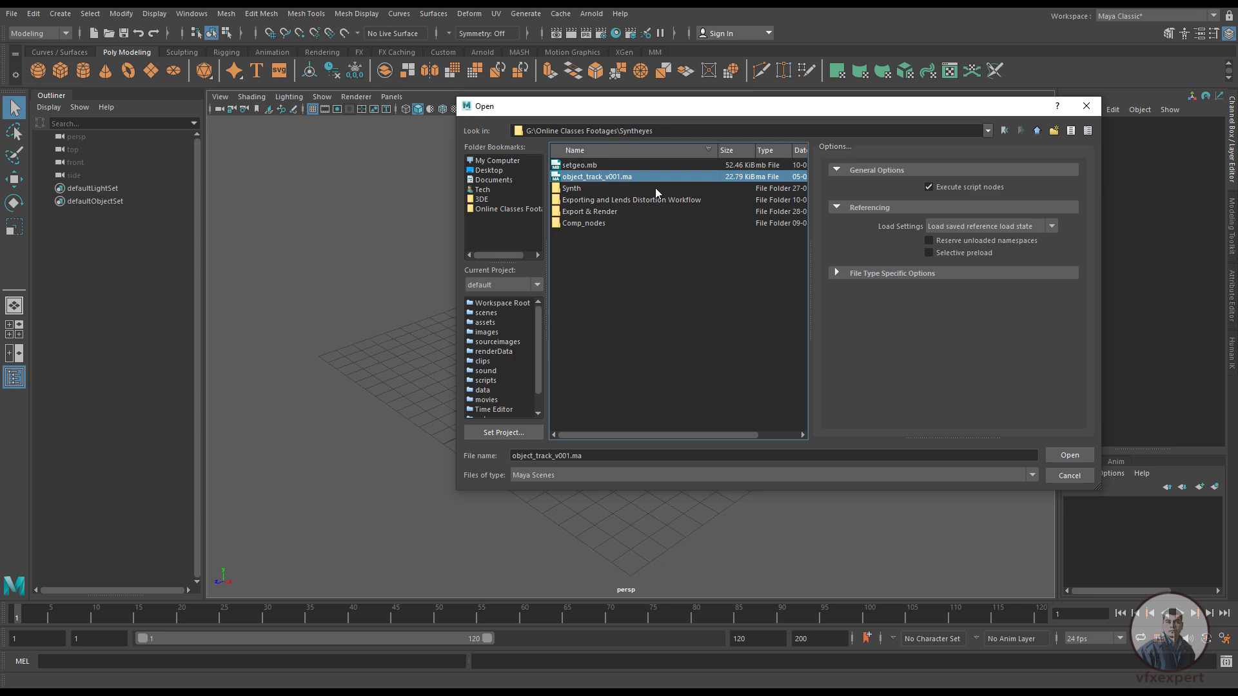
{"action": "left_click", "coordinate": [1066, 453]}
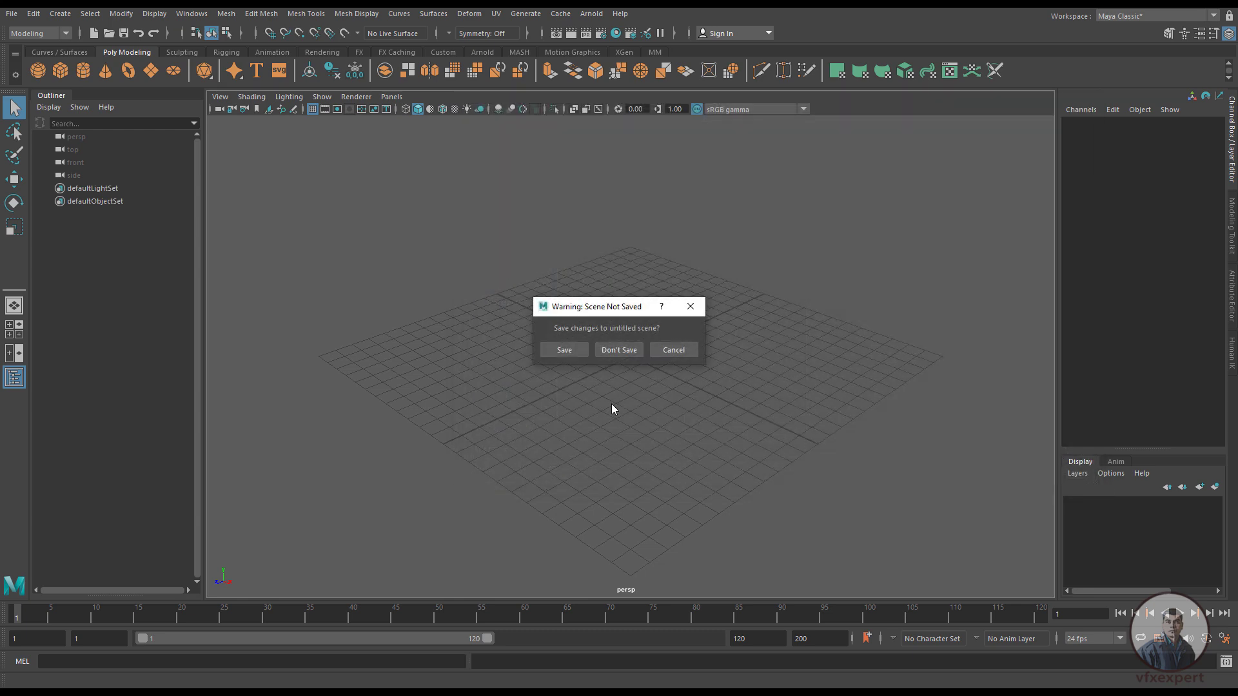
Discard the untitled scene, look through Camera01, and scrub the shot
{"action": "left_click", "coordinate": [611, 350]}
{"action": "scroll", "coordinate": [664, 428], "scroll_direction": "down", "scroll_amount": 5}
{"action": "left_click", "coordinate": [405, 99]}
{"action": "mouse_move", "coordinate": [459, 109]}
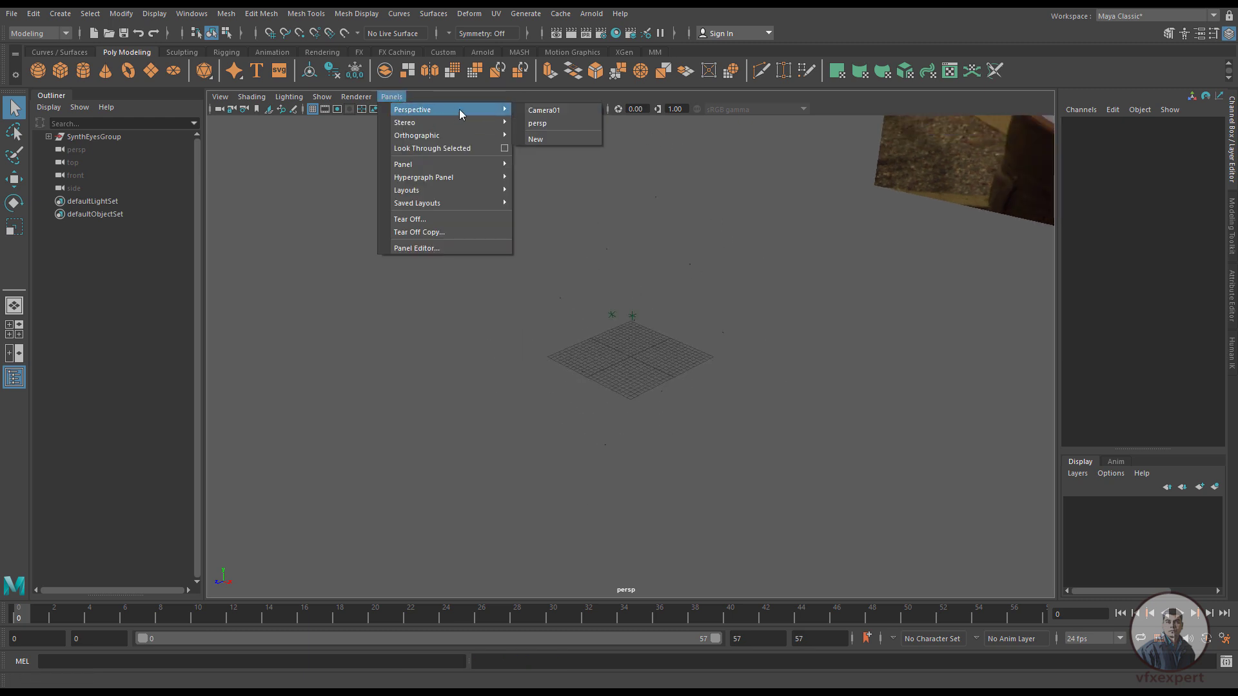
{"action": "left_click", "coordinate": [547, 111]}
{"action": "left_click_drag", "start_coordinate": [154, 616], "coordinate": [22, 635]}
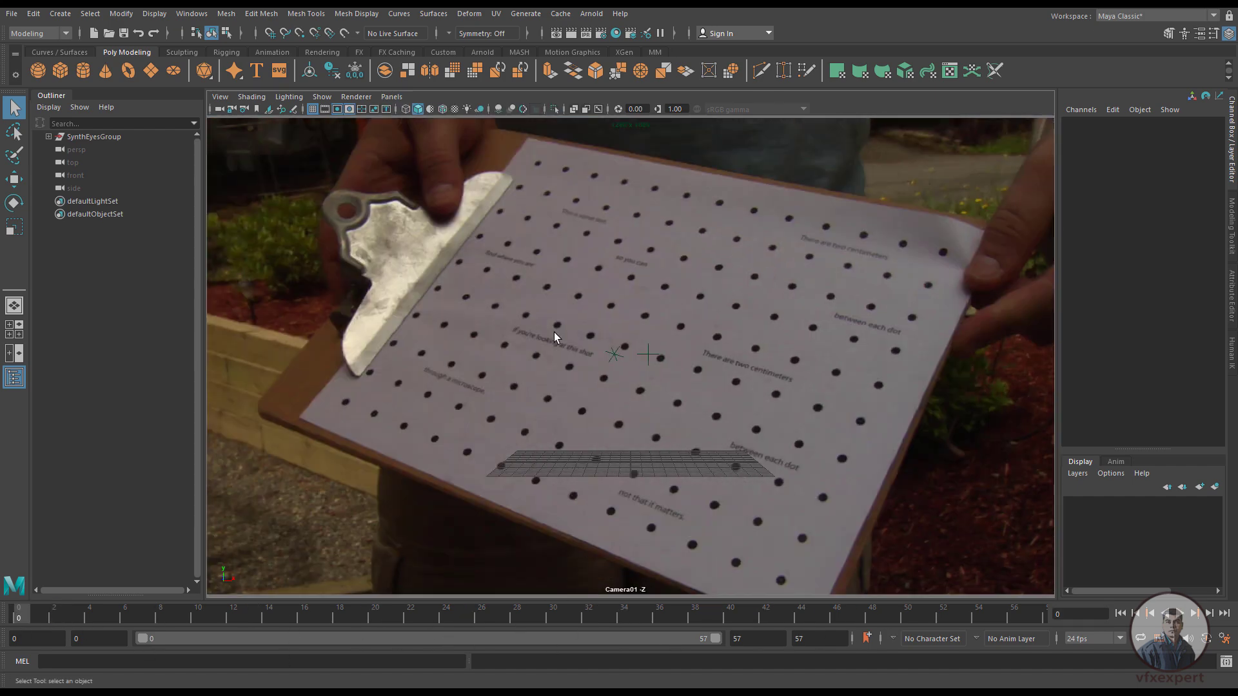
Hide the viewport grid, preview later frames, and select the SynthEyesGroup
{"action": "left_click", "coordinate": [313, 109]}
{"action": "left_click_drag", "start_coordinate": [118, 619], "coordinate": [179, 575]}
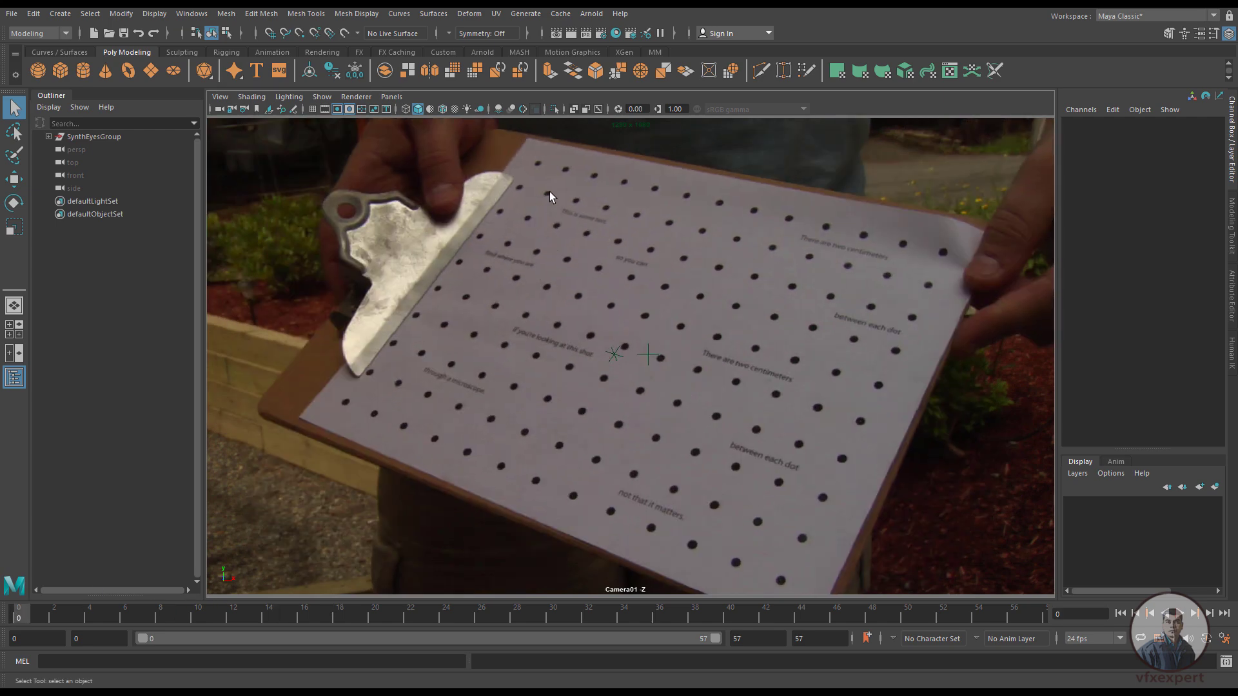
{"action": "left_click", "coordinate": [97, 138]}
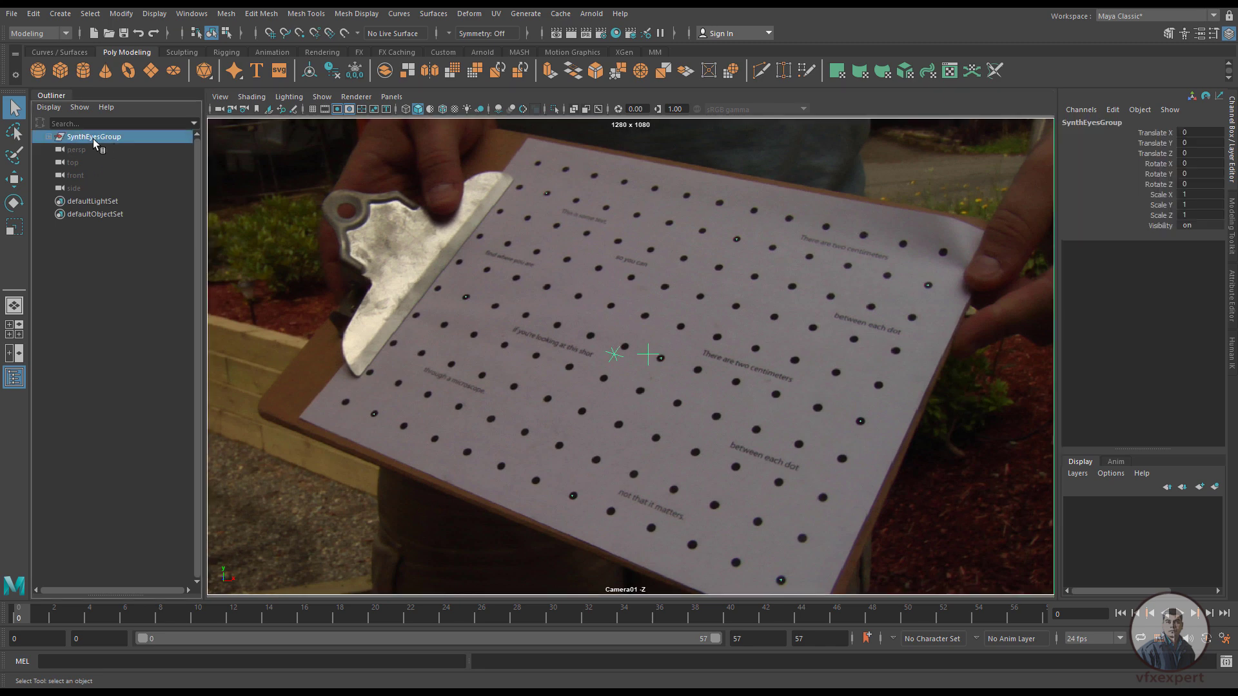
Expand SynthEyesGroup > Object01 > Object01Trackers in the Outliner to list the nine trackers
{"action": "left_click", "coordinate": [49, 137]}
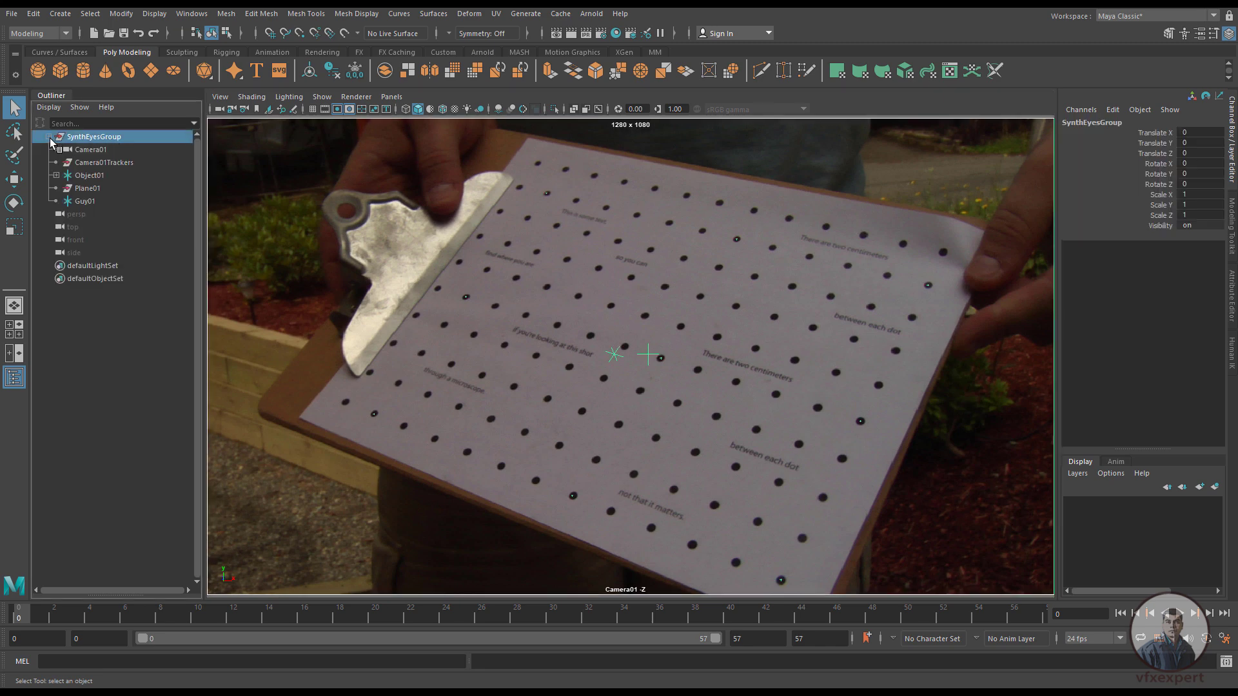
{"action": "left_click", "coordinate": [93, 176]}
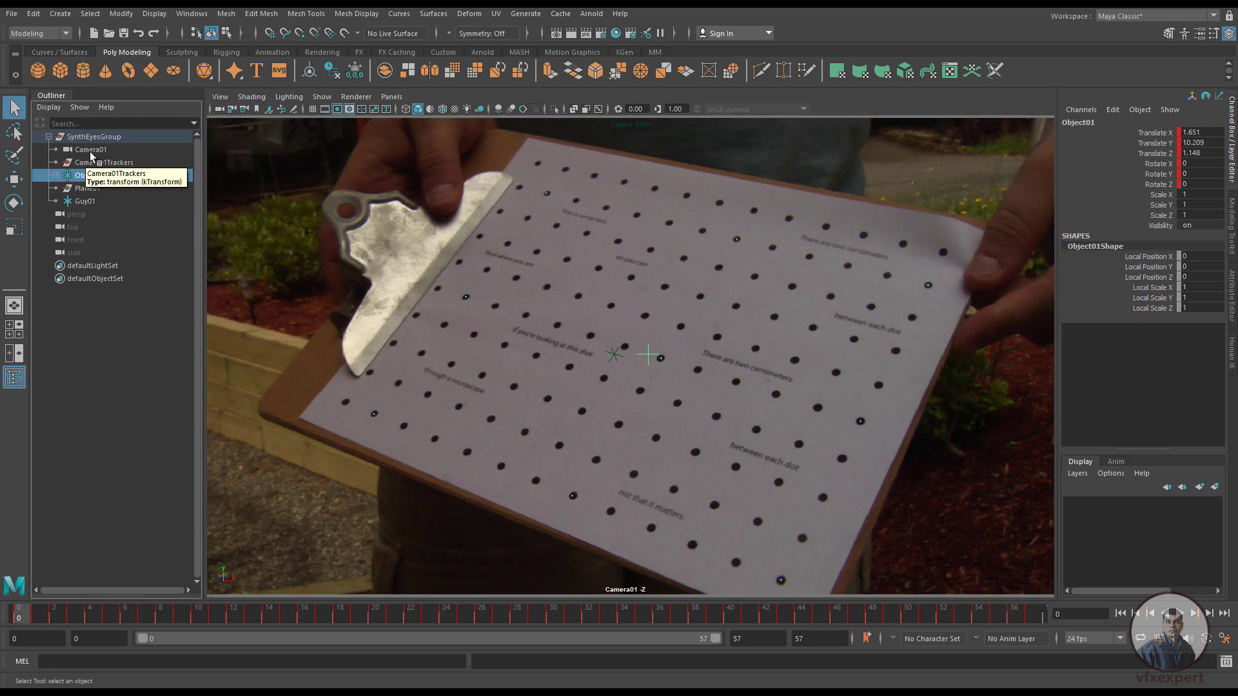
{"action": "left_click", "coordinate": [56, 175]}
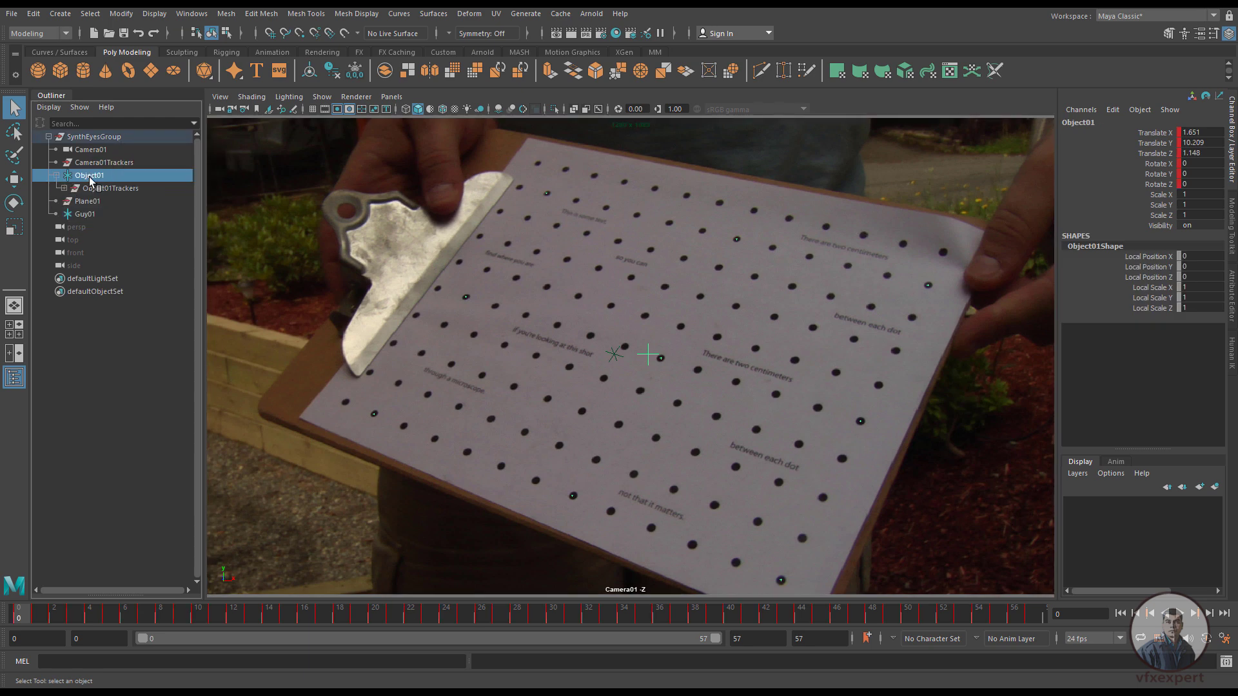
{"action": "left_click", "coordinate": [107, 189]}
{"action": "left_click", "coordinate": [67, 188]}
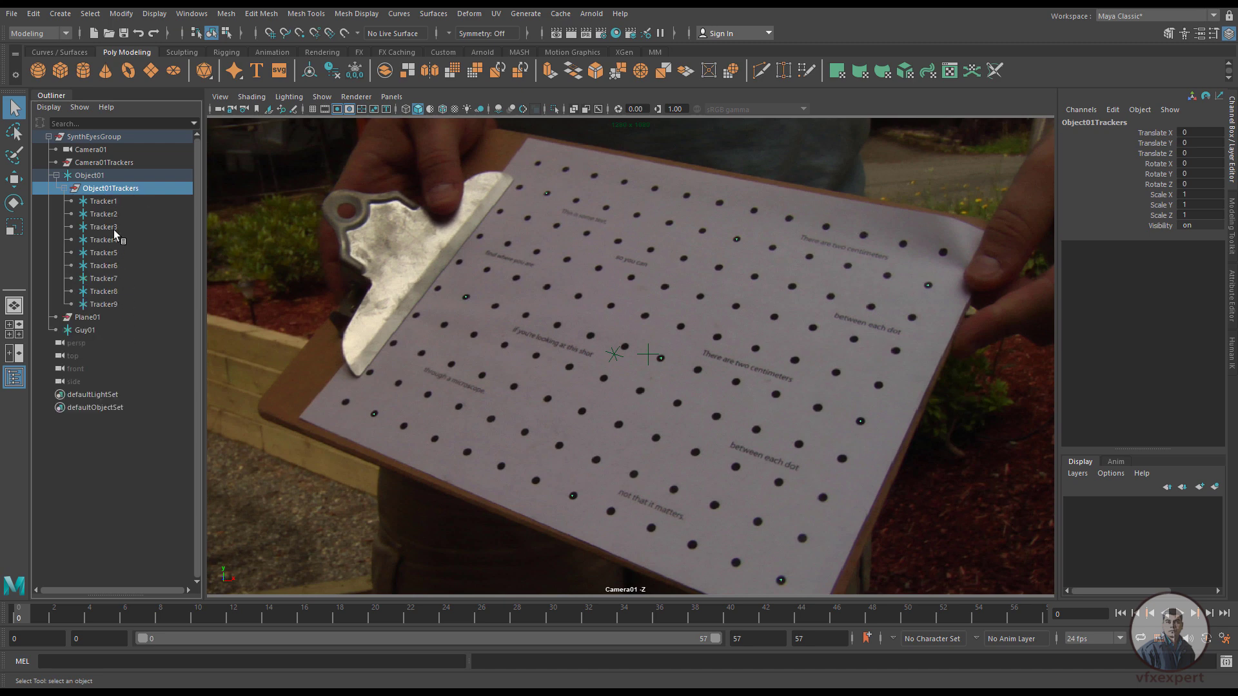
Set Scale XYZ of Tracker1 through Tracker9 from 0.1 to 1
{"action": "left_click", "coordinate": [113, 204]}
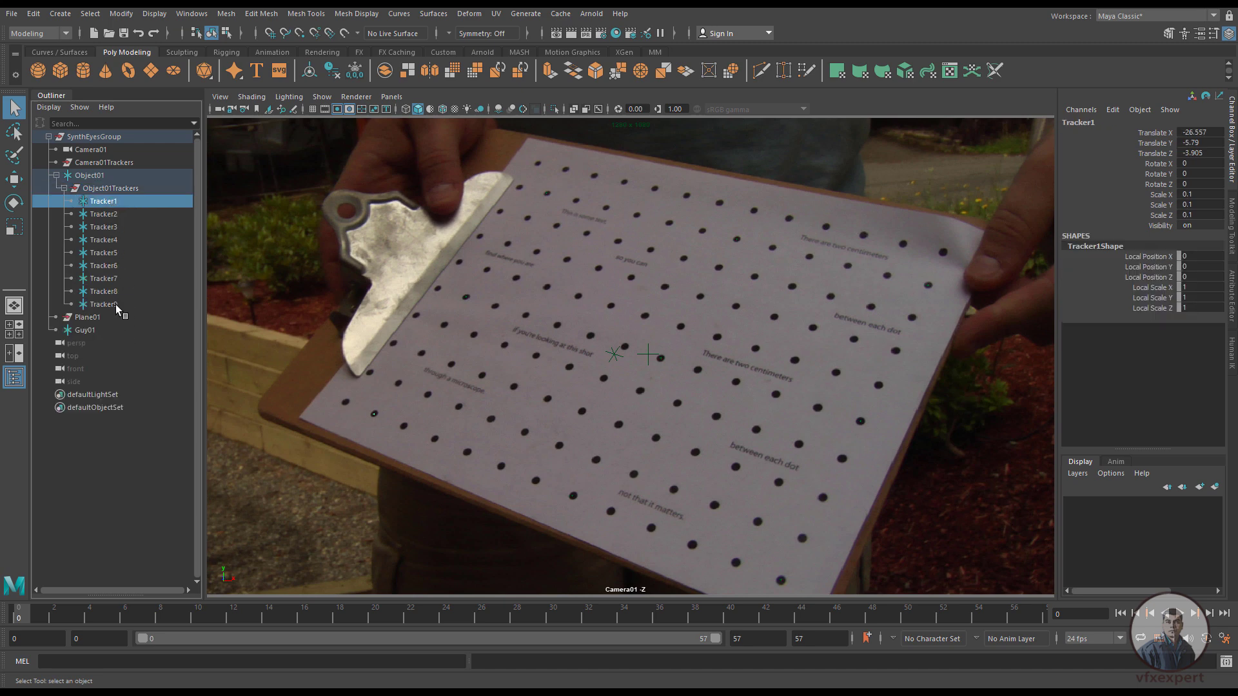
{"action": "left_click", "coordinate": [115, 304], "text": "shift"}
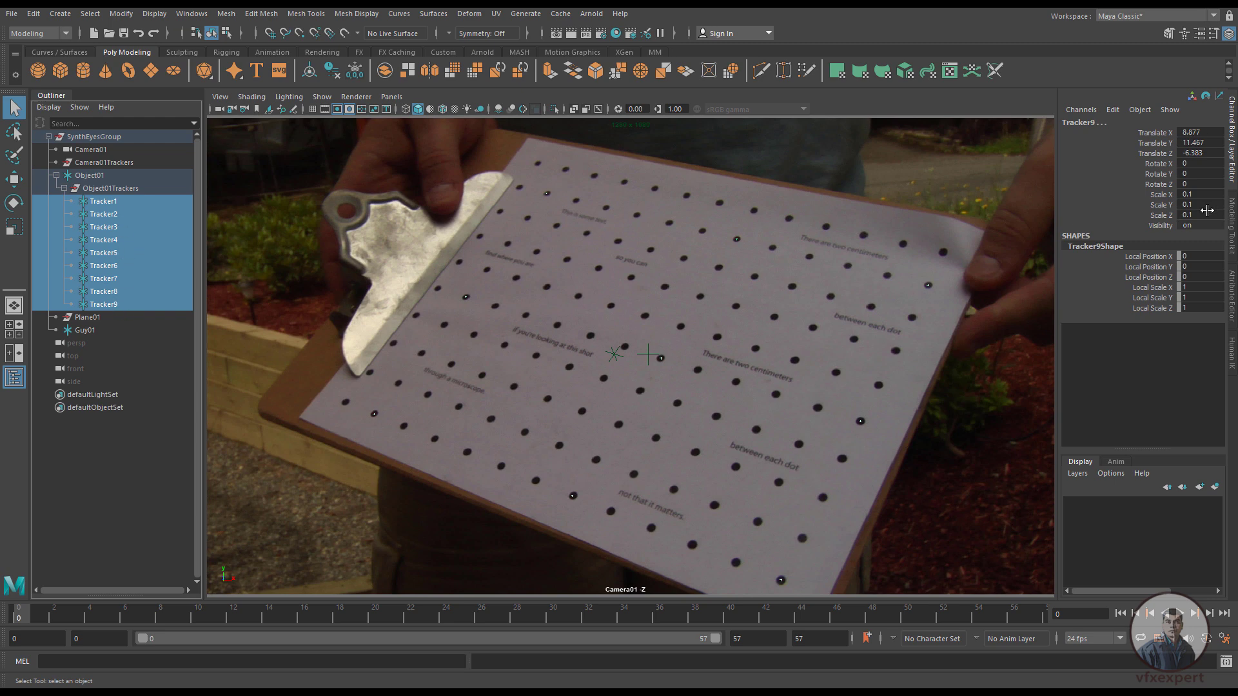
{"action": "left_click_drag", "start_coordinate": [1195, 194], "coordinate": [1196, 216]}
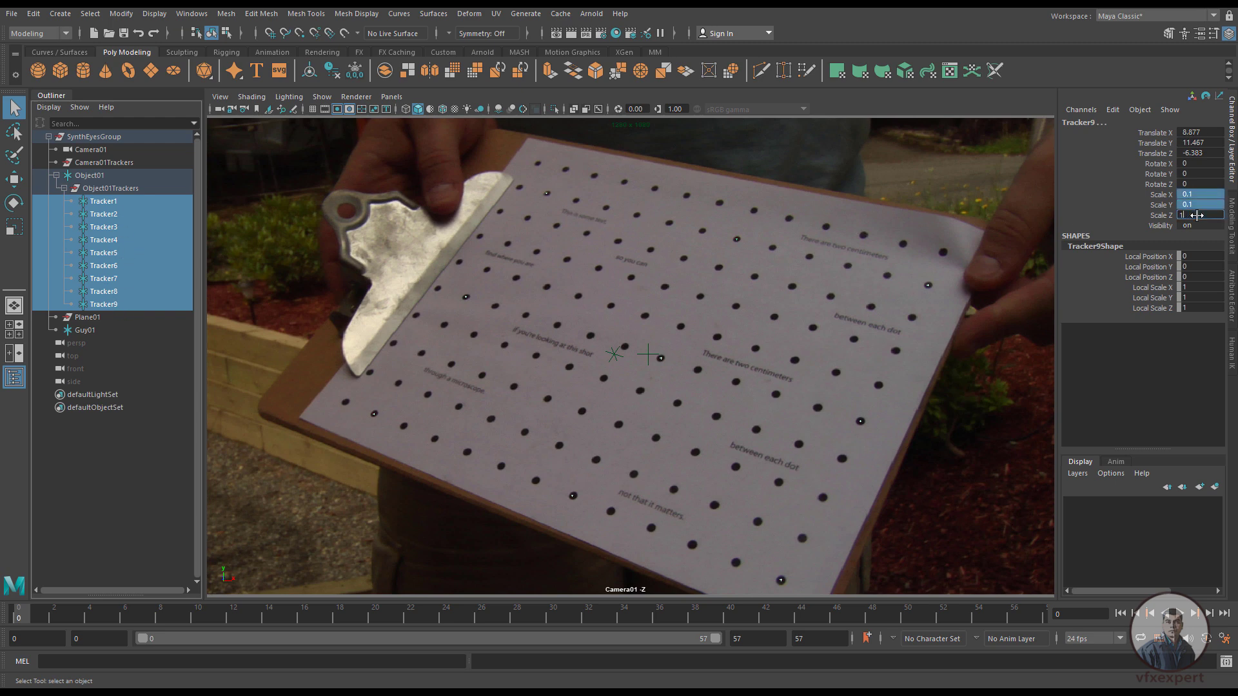
{"action": "type", "text": "1"}
{"action": "key", "text": "Return"}
Scrub through the footage to check the enlarged trackers, then return to the first frame
{"action": "left_click", "coordinate": [731, 266]}
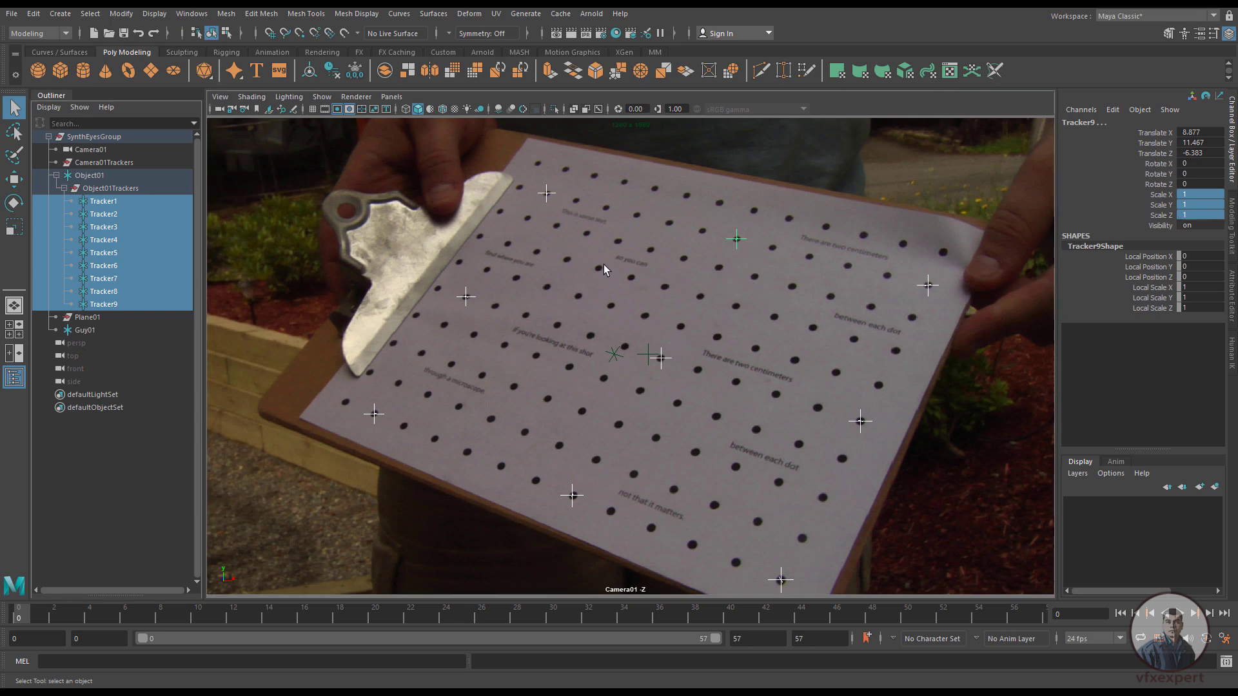
{"action": "left_click_drag", "start_coordinate": [116, 613], "coordinate": [606, 580]}
{"action": "left_click_drag", "start_coordinate": [469, 584], "coordinate": [2, 584]}
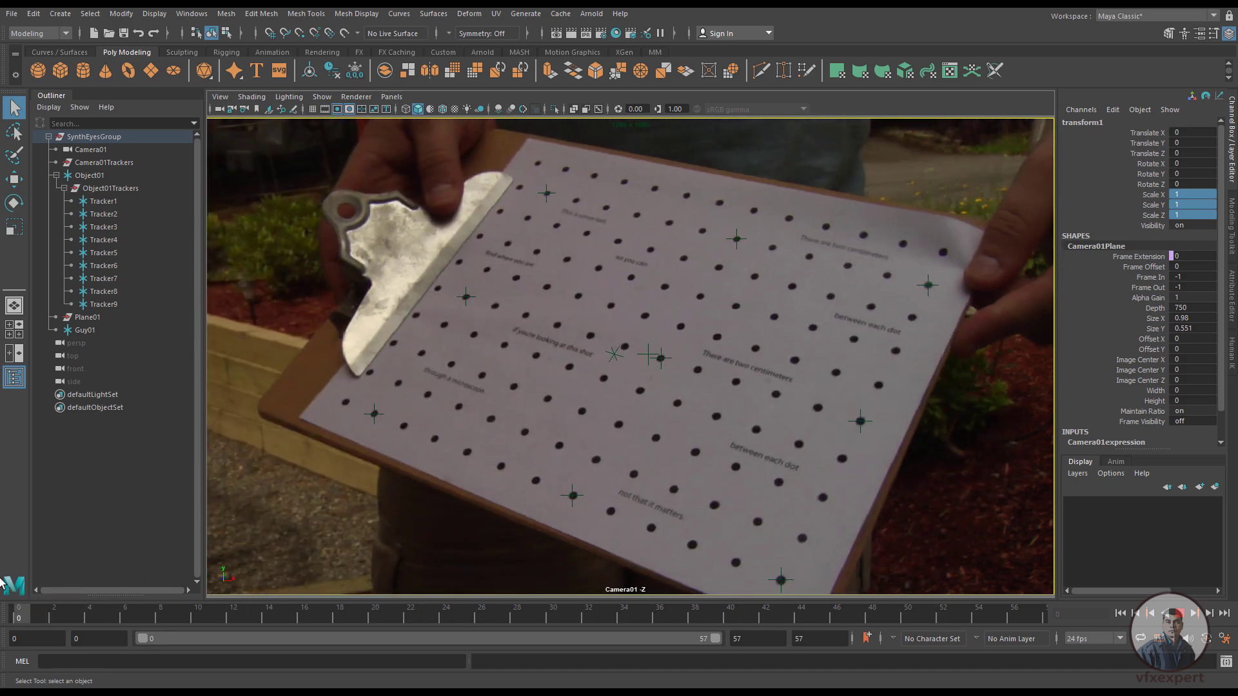
Delete the Guy01 figure from the scene and advance a few frames
{"action": "left_click", "coordinate": [614, 357]}
{"action": "left_click", "coordinate": [647, 353]}
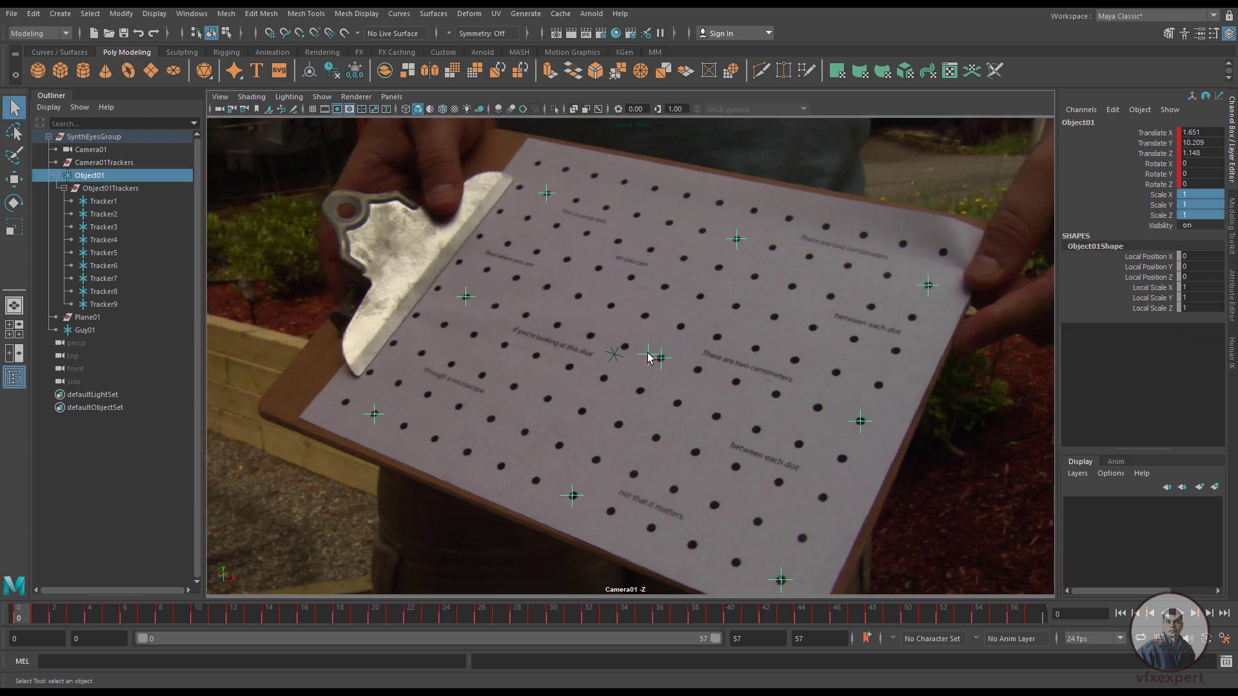
{"action": "left_click", "coordinate": [87, 330]}
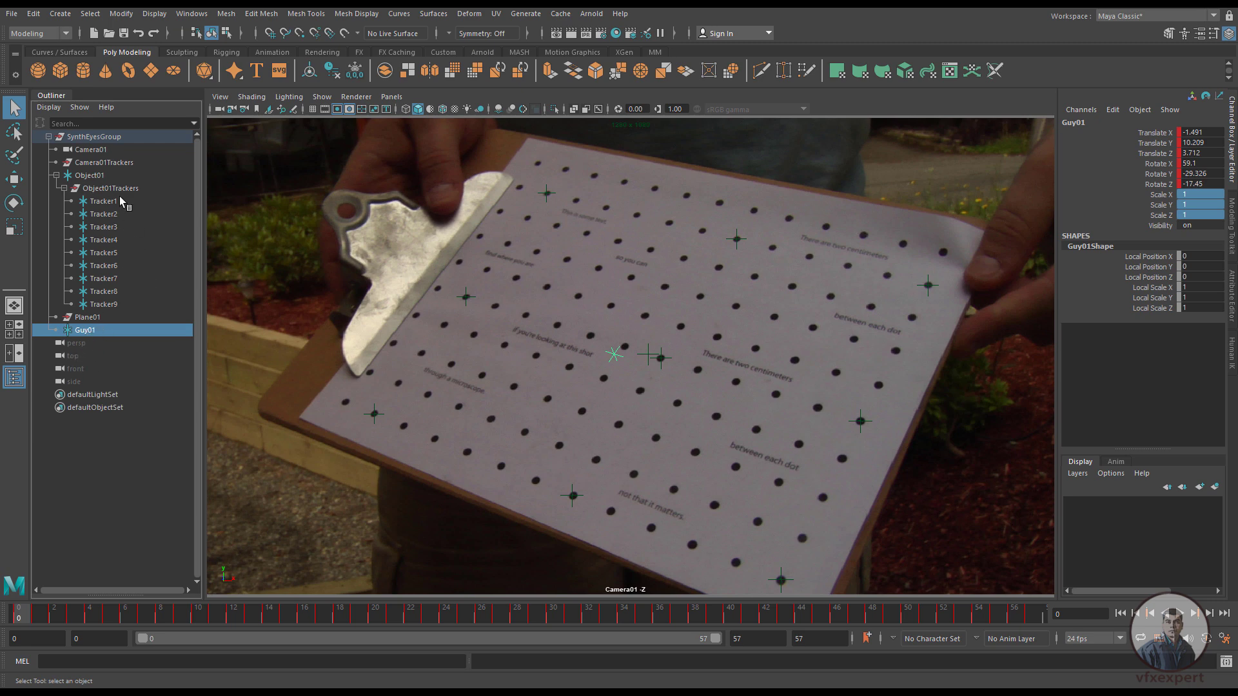
{"action": "key", "text": "Delete"}
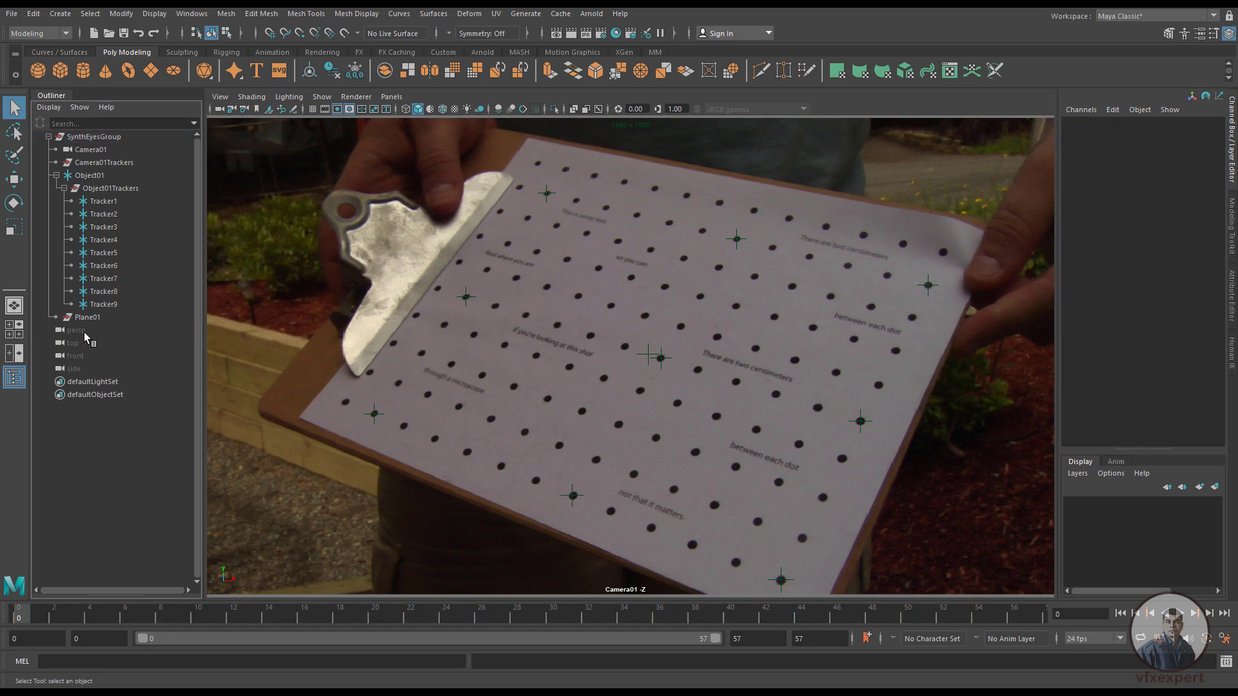
{"action": "left_click", "coordinate": [271, 452]}
{"action": "left_click_drag", "start_coordinate": [162, 609], "coordinate": [1, 605]}
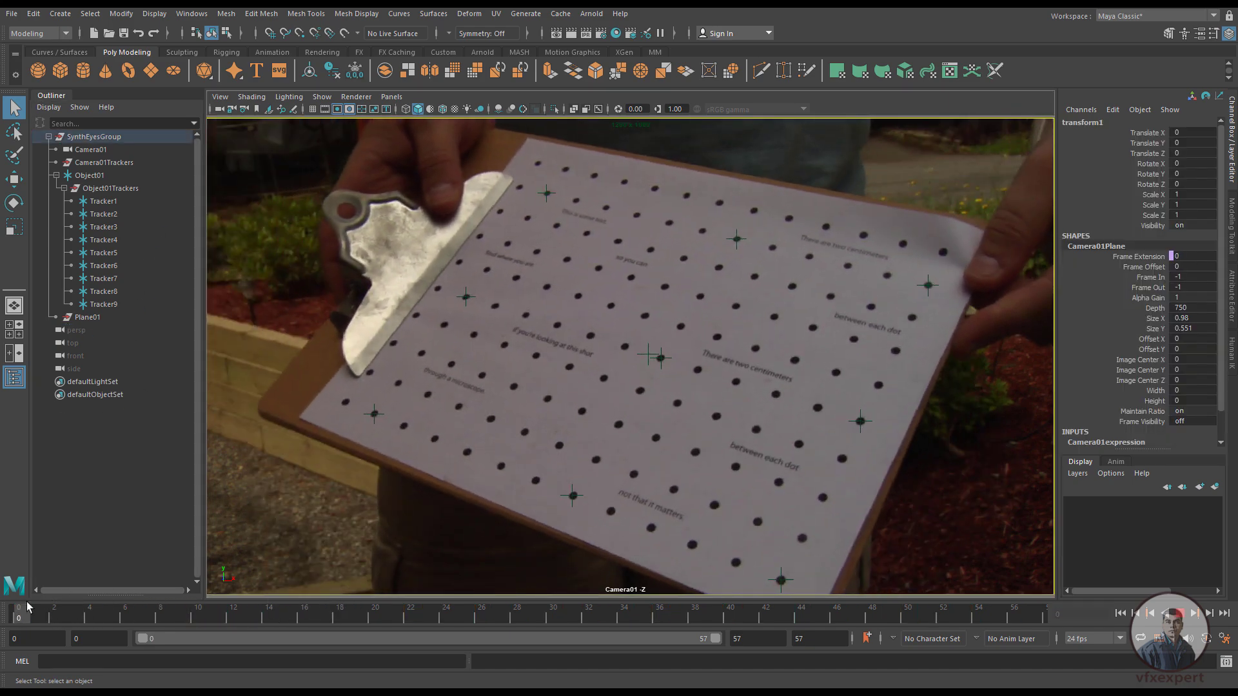
Create a polygon cube, scale it up to about 8.7 and tilt it about X
{"action": "left_click", "coordinate": [60, 69]}
{"action": "key", "text": "r"}
{"action": "left_click_drag", "start_coordinate": [630, 462], "coordinate": [705, 497]}
{"action": "key", "text": "e"}
{"action": "left_click_drag", "start_coordinate": [639, 463], "coordinate": [661, 358]}
Snap the cube onto a clipboard tracker, rotate it upright and resize it to 6.717
{"action": "key", "text": "w"}
{"action": "key", "text": "v"}
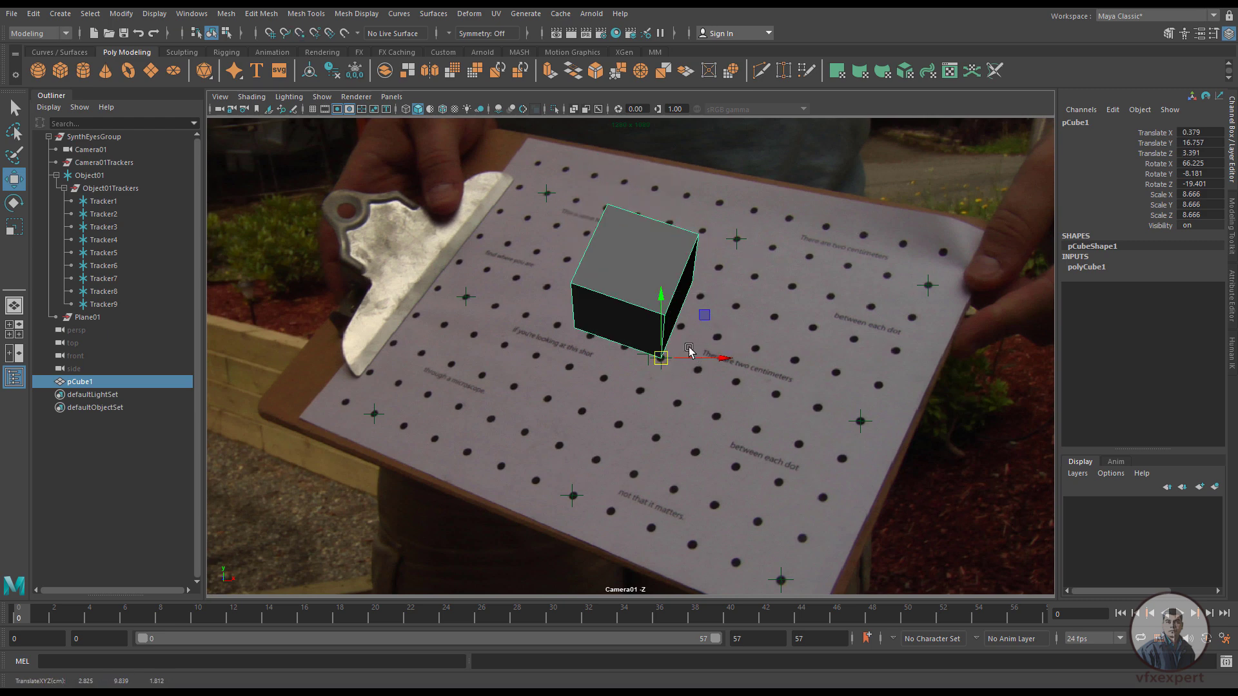
{"action": "key", "text": "e"}
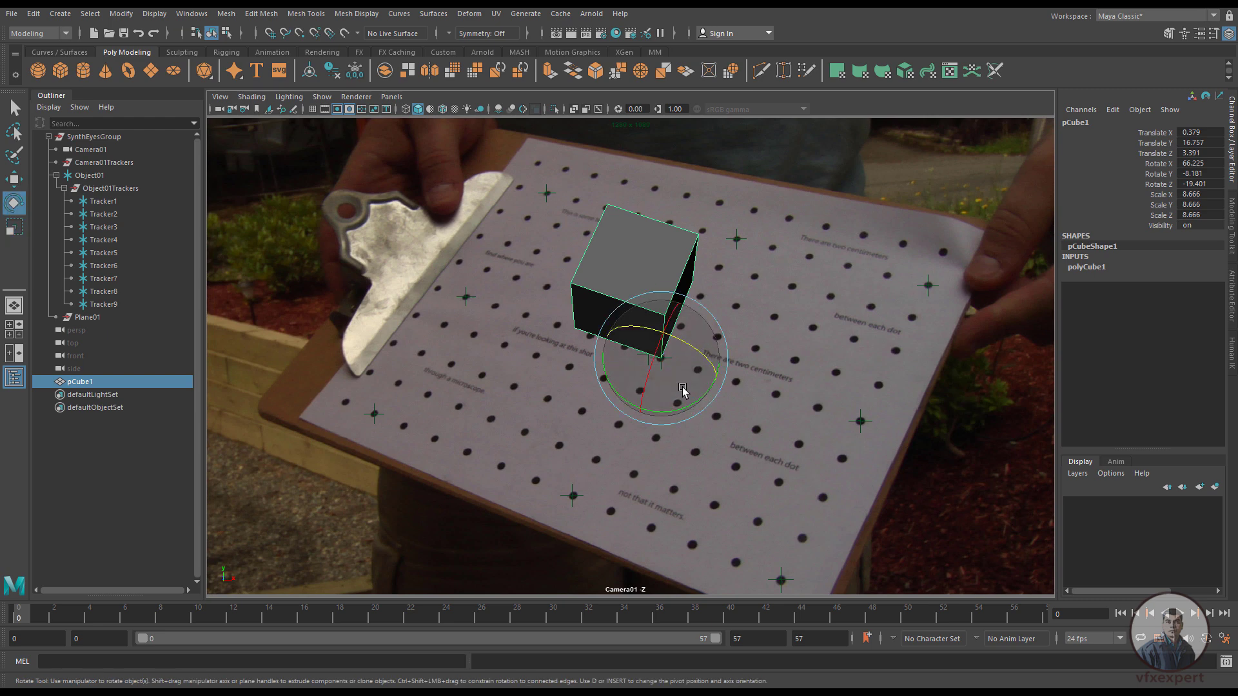
{"action": "left_click_drag", "start_coordinate": [652, 365], "coordinate": [619, 361]}
{"action": "key", "text": "r"}
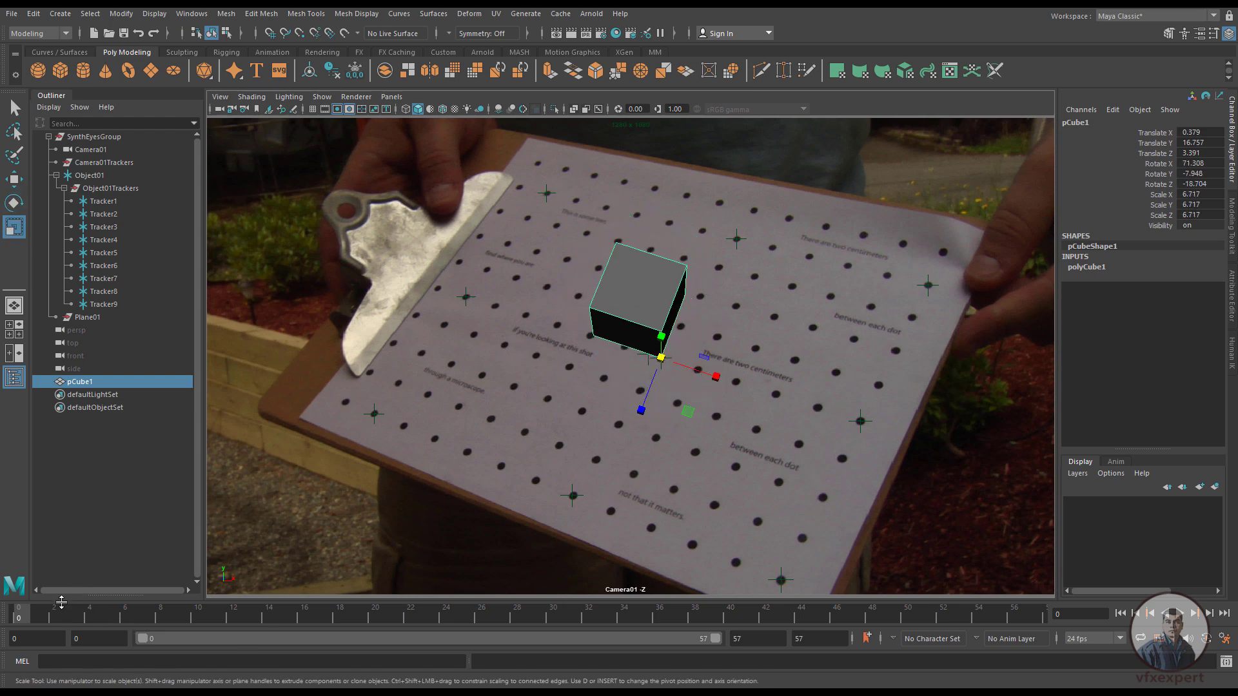
{"action": "mouse_move", "coordinate": [23, 620]}
{"action": "left_mouse_down"}
{"action": "mouse_move", "coordinate": [287, 604]}
{"action": "mouse_move", "coordinate": [20, 616]}
{"action": "left_mouse_up"}
{"action": "left_click", "coordinate": [89, 434]}
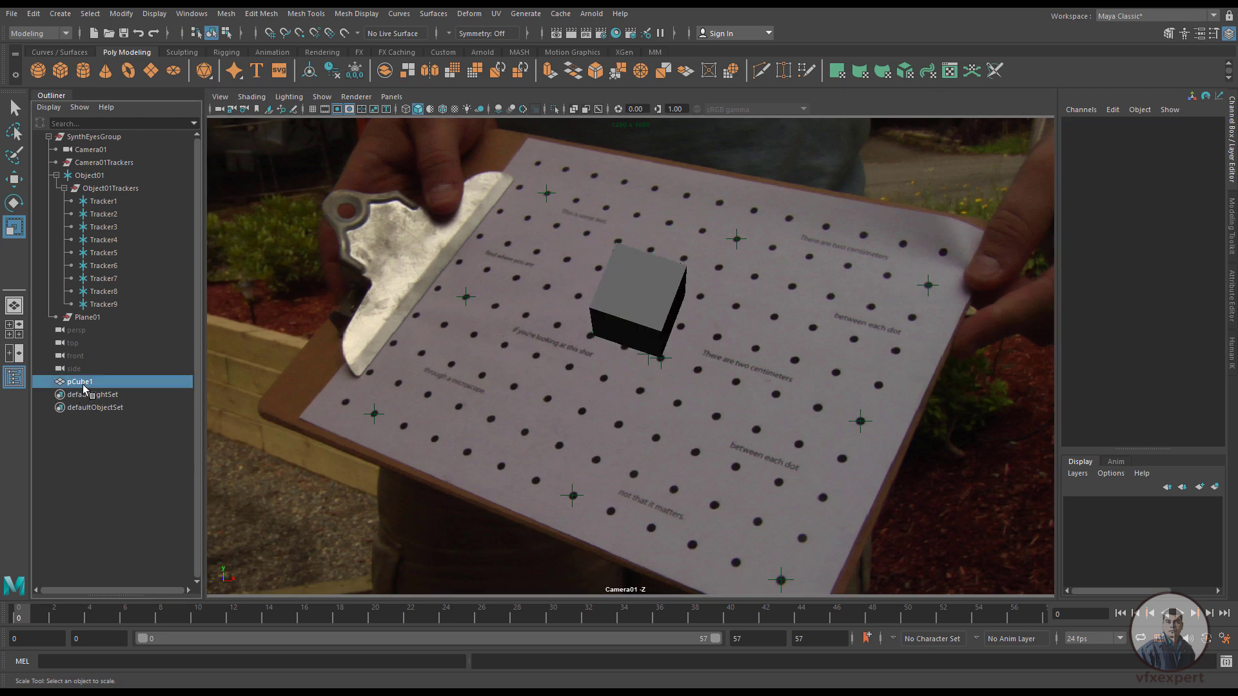
{"action": "left_click", "coordinate": [82, 385]}
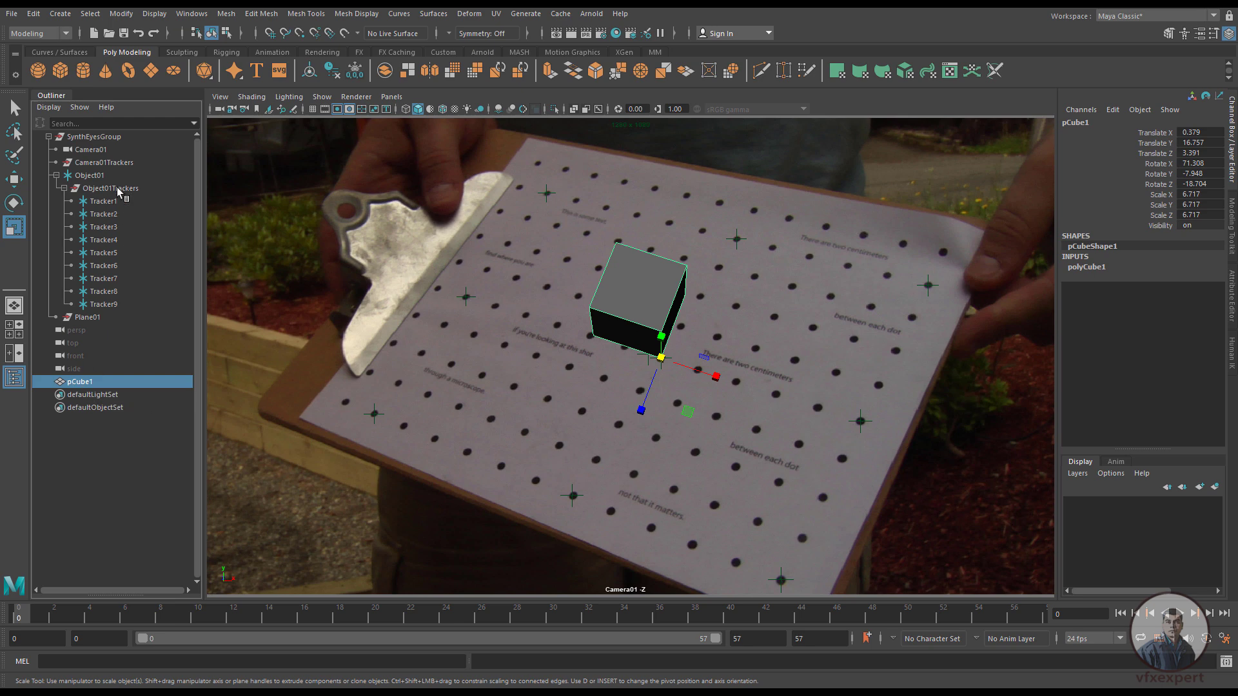
Parent pCube1 under Object01Trackers and scrub to confirm it follows the clipboard
{"action": "left_click", "coordinate": [64, 189]}
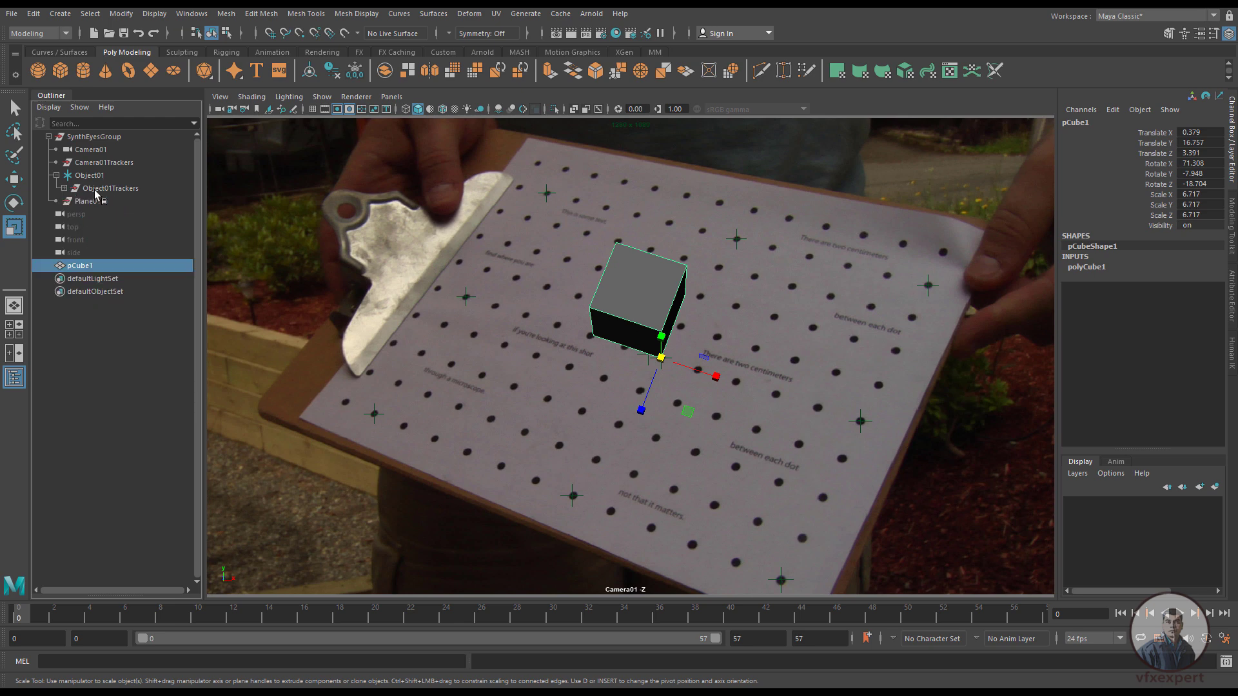
{"action": "middle_click_drag", "start_coordinate": [75, 270], "coordinate": [121, 195]}
{"action": "left_click_drag", "start_coordinate": [24, 617], "coordinate": [677, 622]}
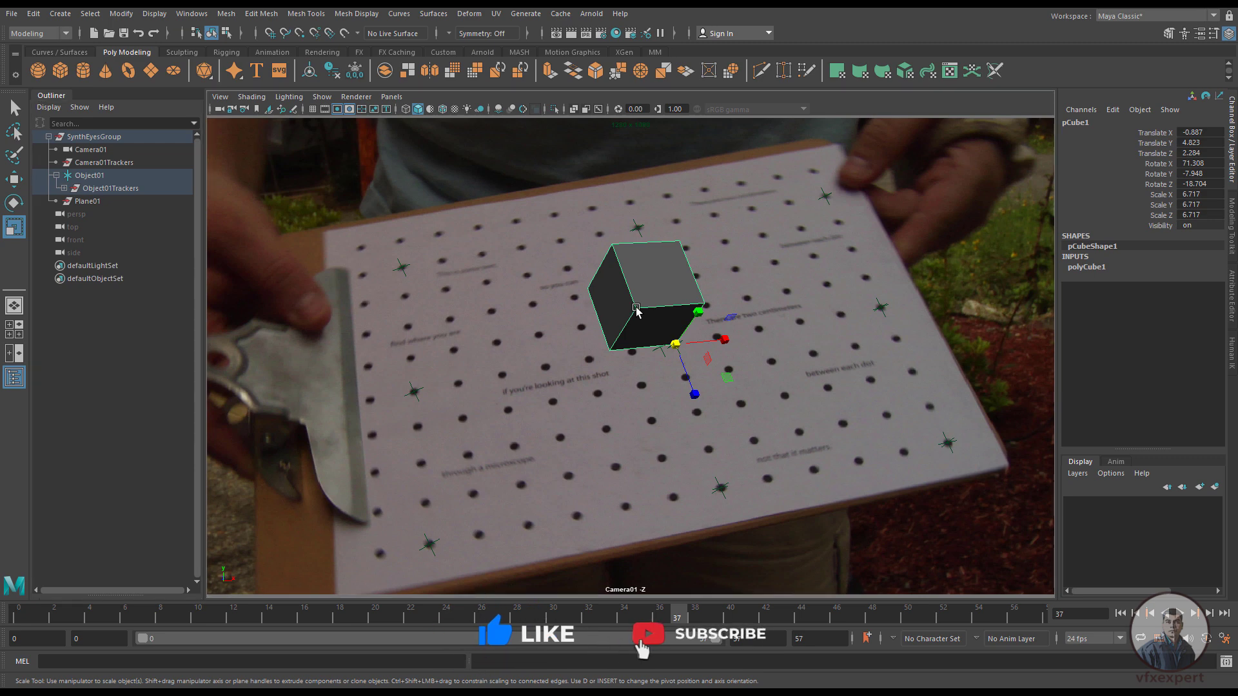
Rotate the cube to align with the clipboard, then play back from frame 0
{"action": "key", "text": "e"}
{"action": "left_click_drag", "start_coordinate": [709, 324], "coordinate": [696, 319]}
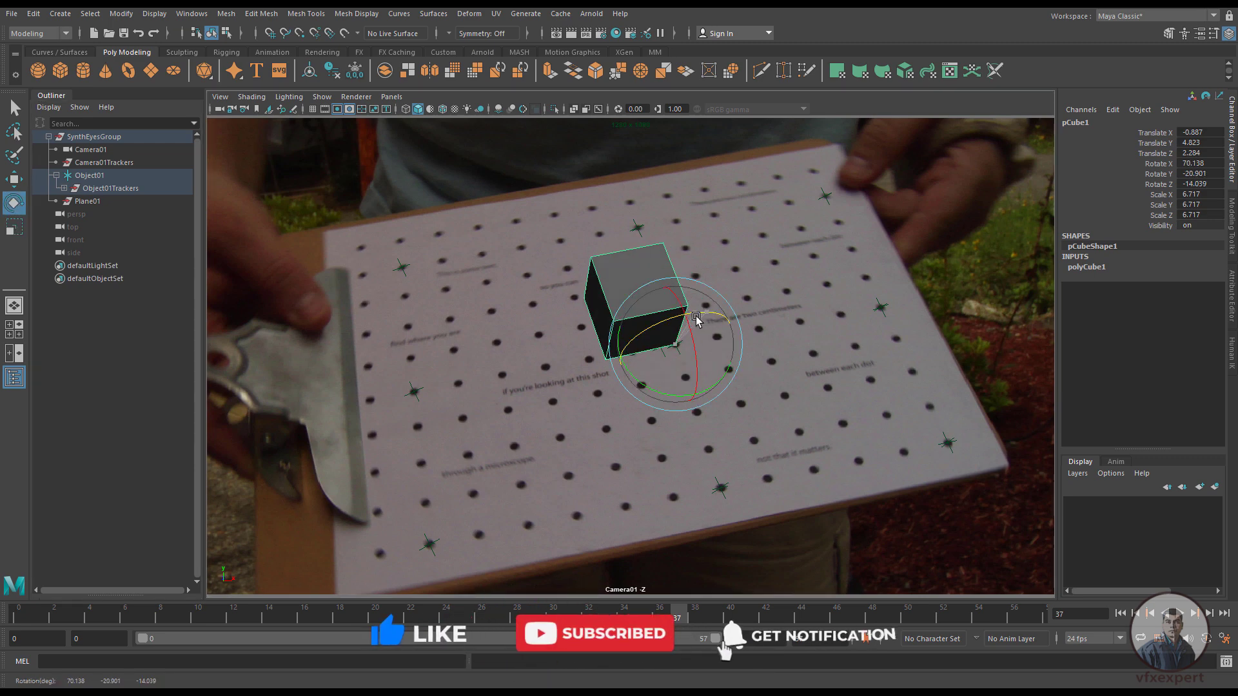
{"action": "left_click_drag", "start_coordinate": [687, 393], "coordinate": [605, 499]}
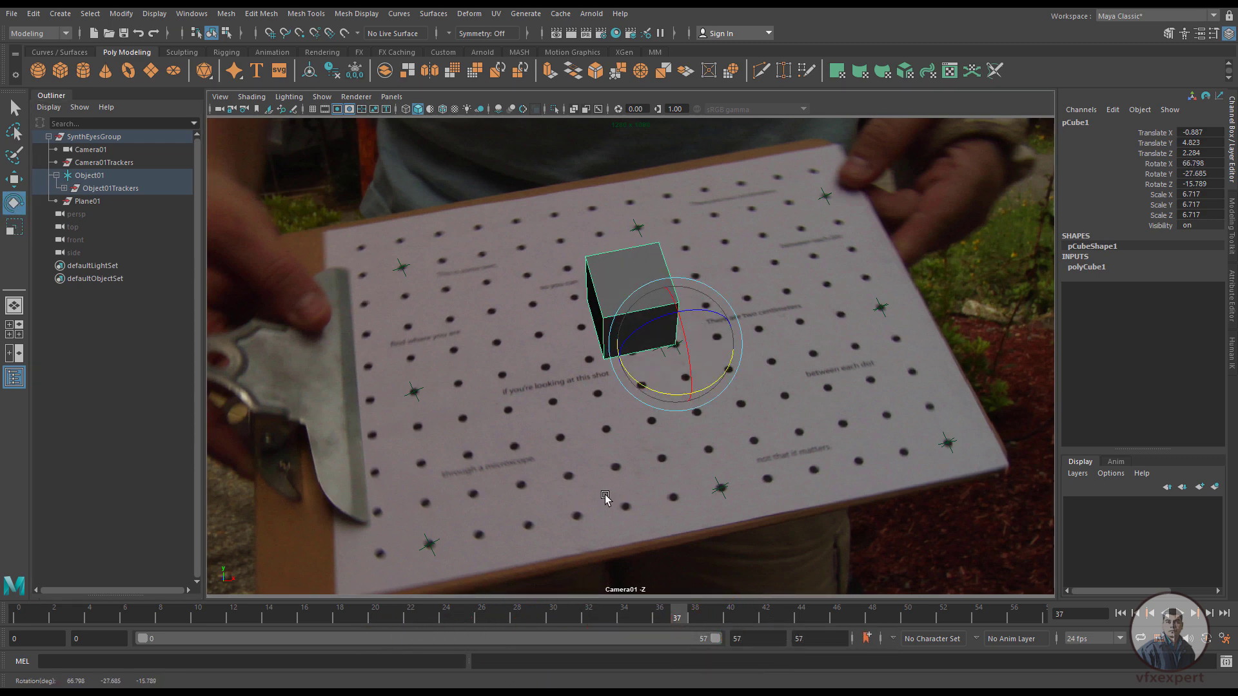
{"action": "left_click", "coordinate": [605, 499]}
{"action": "left_click_drag", "start_coordinate": [677, 618], "coordinate": [0, 606]}
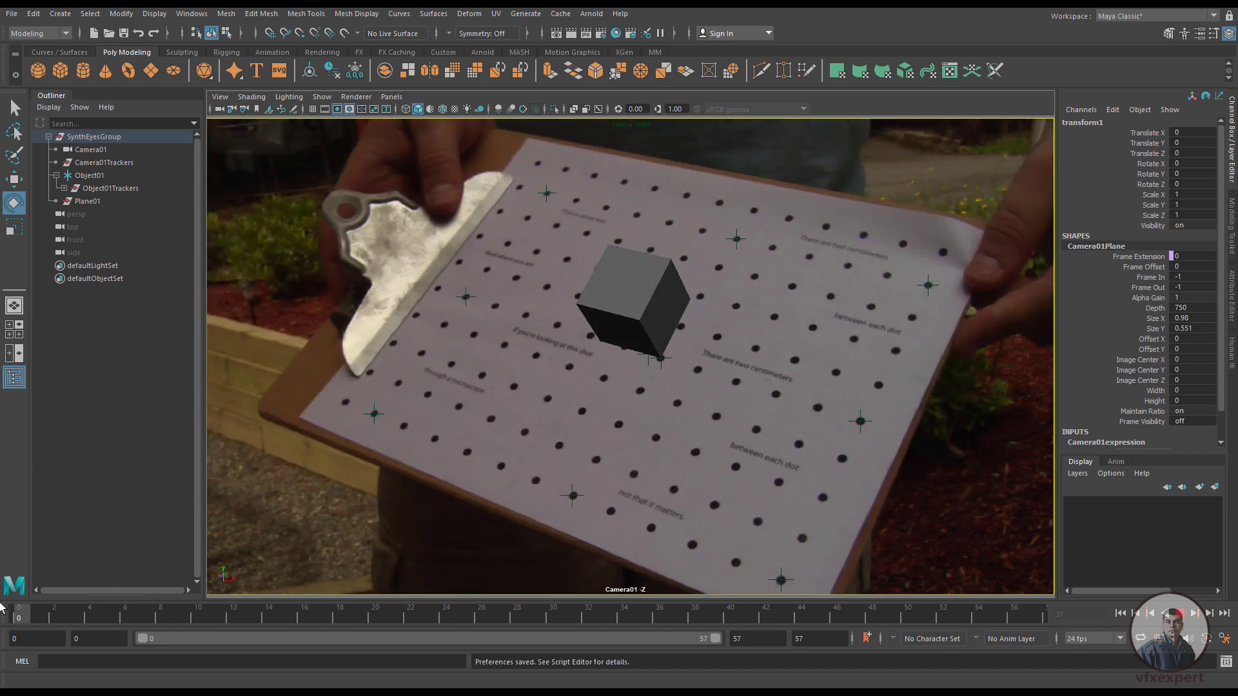
{"action": "left_click", "coordinate": [1181, 615]}
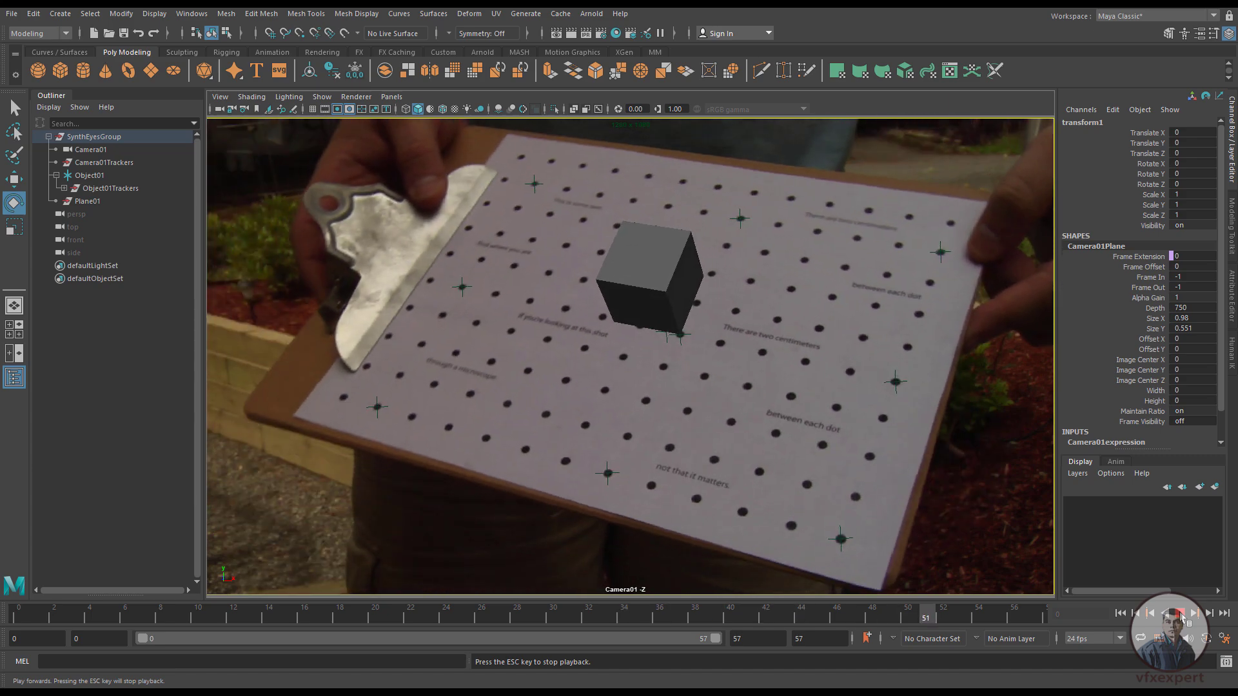
{"action": "key", "text": "Escape"}
At frame 33, stretch the cube to Z scale 15.04 into a flat slab and play back
{"action": "left_click_drag", "start_coordinate": [464, 612], "coordinate": [606, 620]}
{"action": "left_click", "coordinate": [629, 300]}
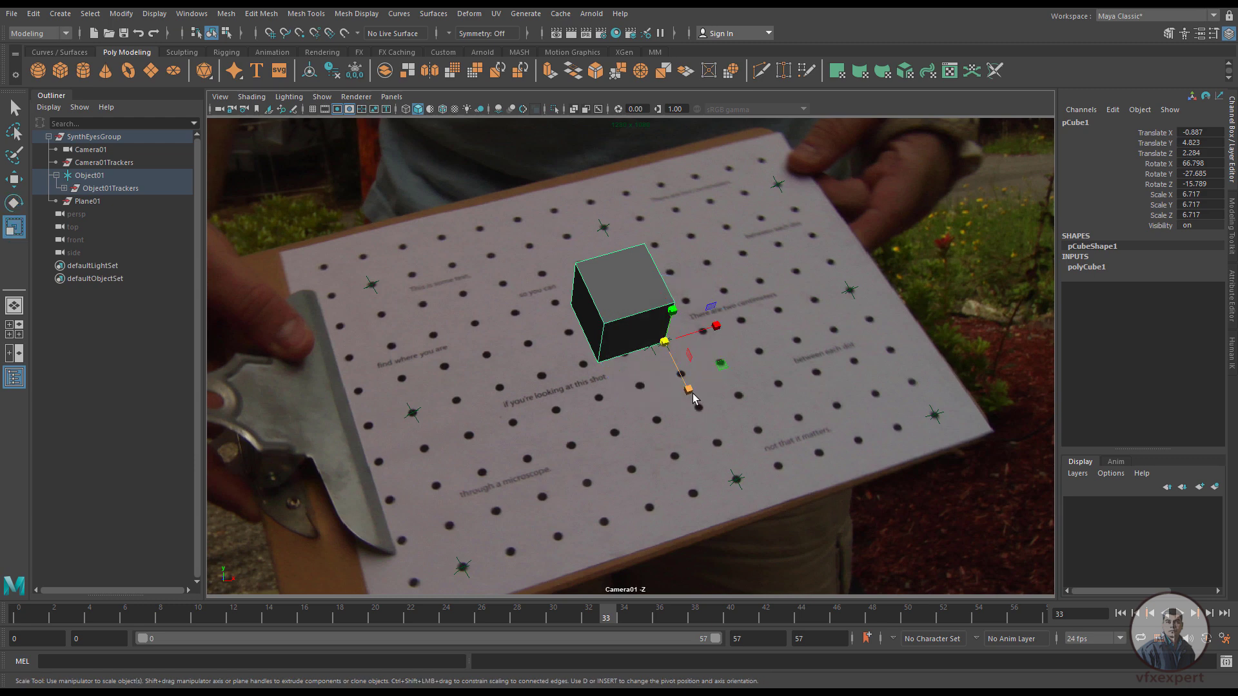
{"action": "left_click_drag", "start_coordinate": [718, 328], "coordinate": [673, 339]}
{"action": "left_click", "coordinate": [683, 451]}
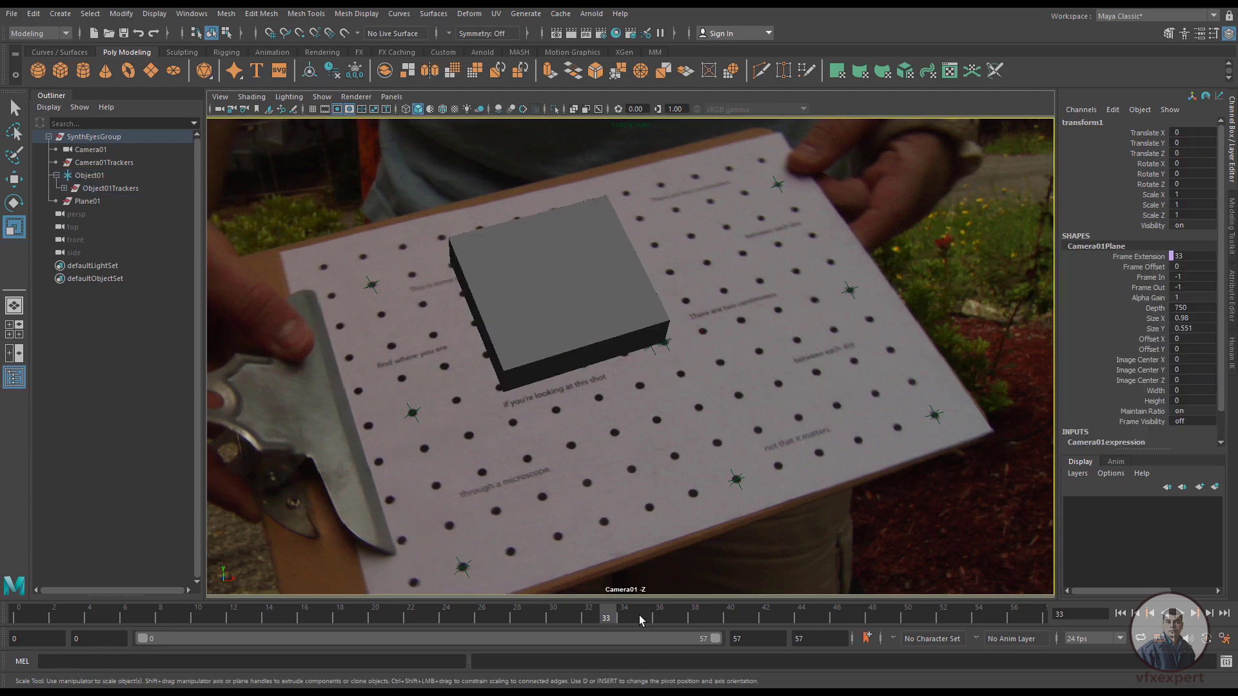
{"action": "left_click", "coordinate": [1183, 618]}
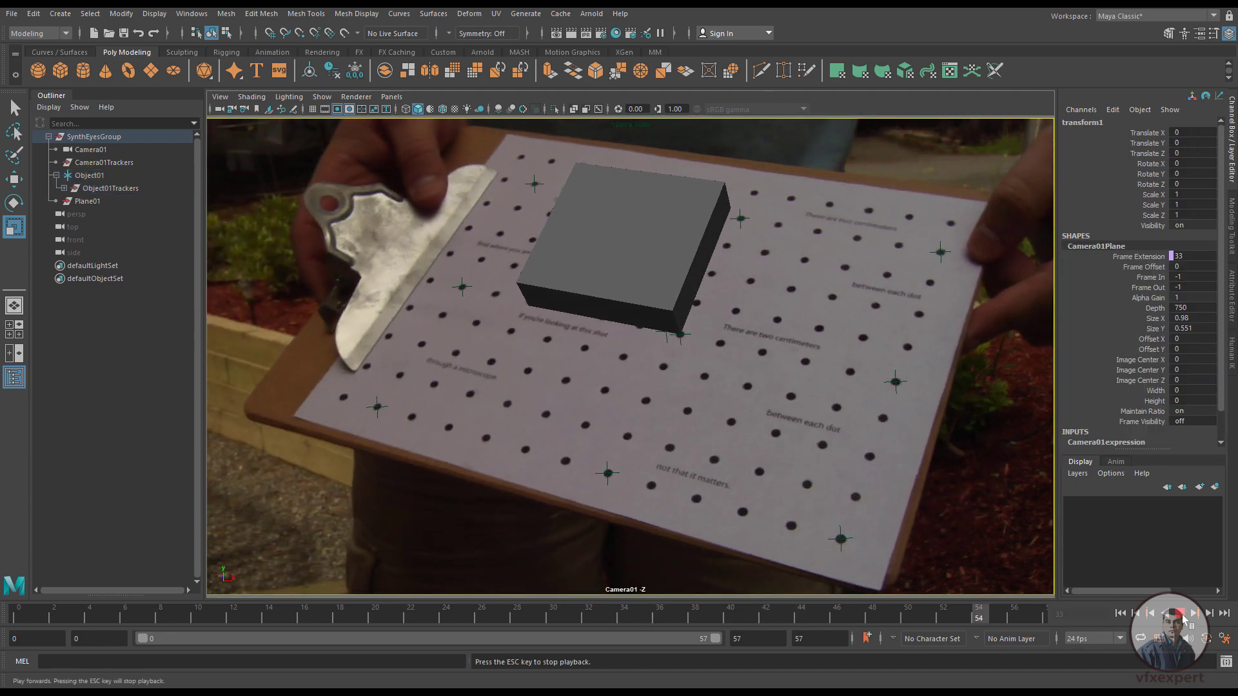